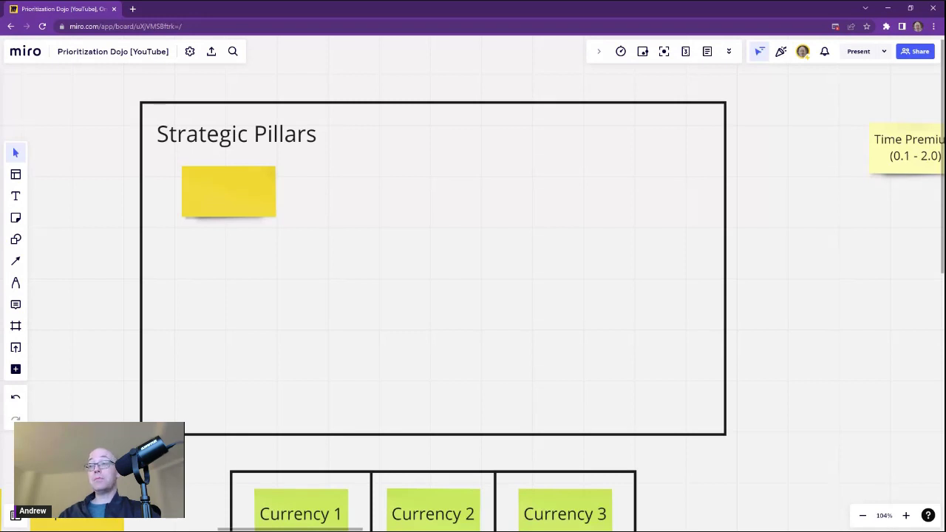
- Duplicate the blank yellow sticky note, place the copy beside the Strategic Pillars heading, and label it "Insurance"
scroll(108, 193, up, 1)
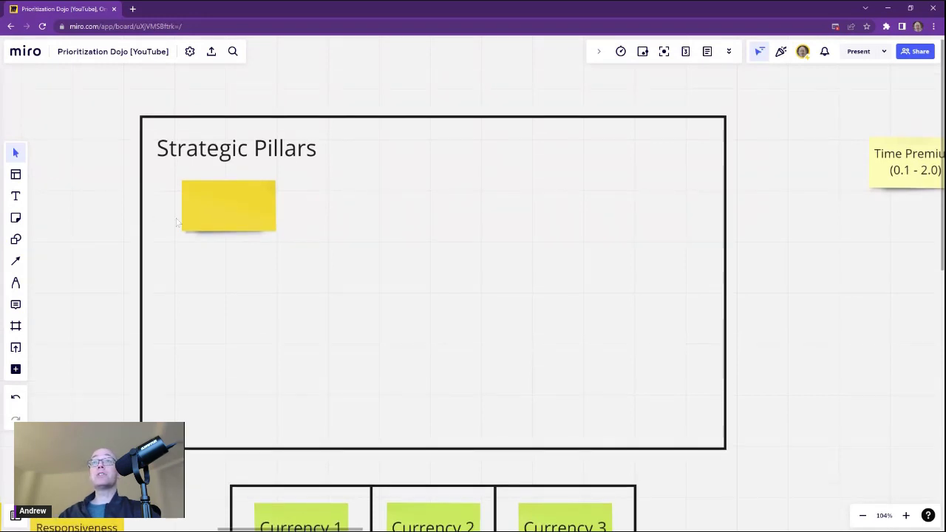
click(235, 220)
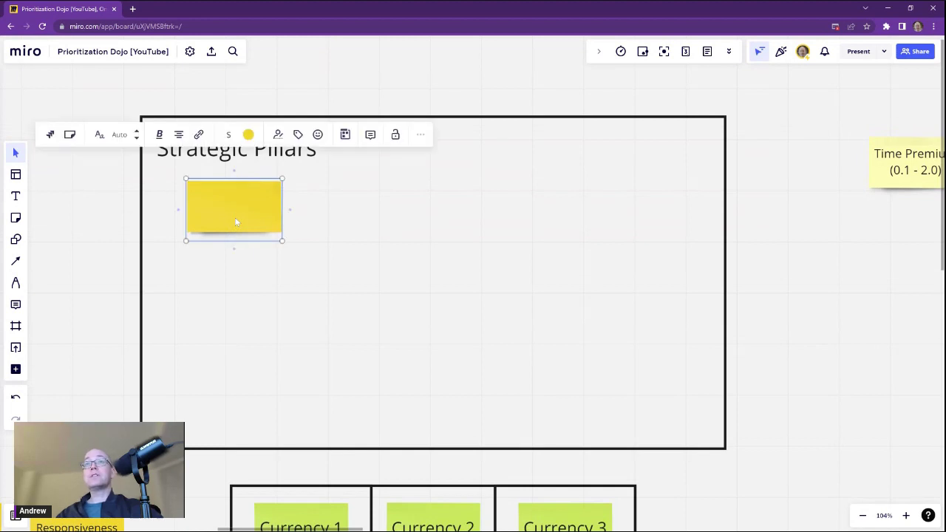
key(ctrl+c)
key(ctrl+v)
drag(437, 165, 419, 152)
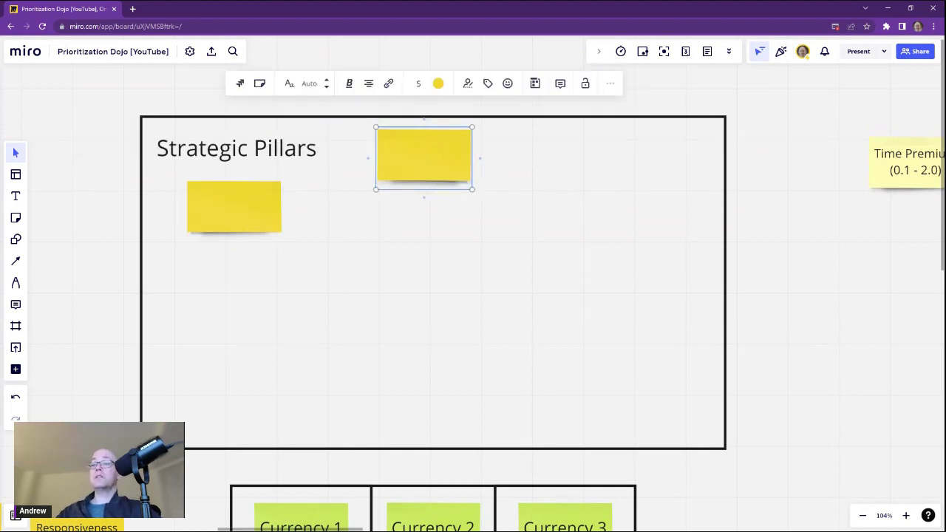
text(iNSU)
key(BackSpace)
key(BackSpace)
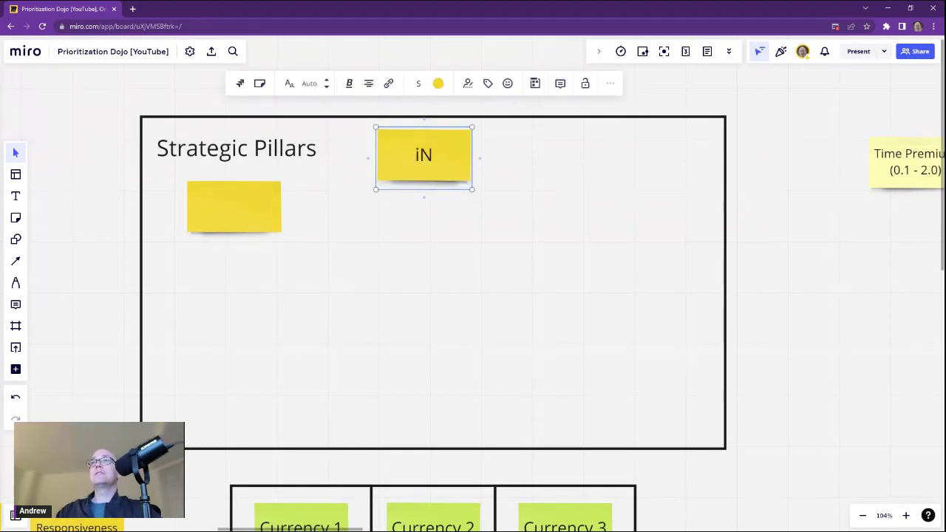
key(BackSpace)
key(BackSpace)
text(Insurance)
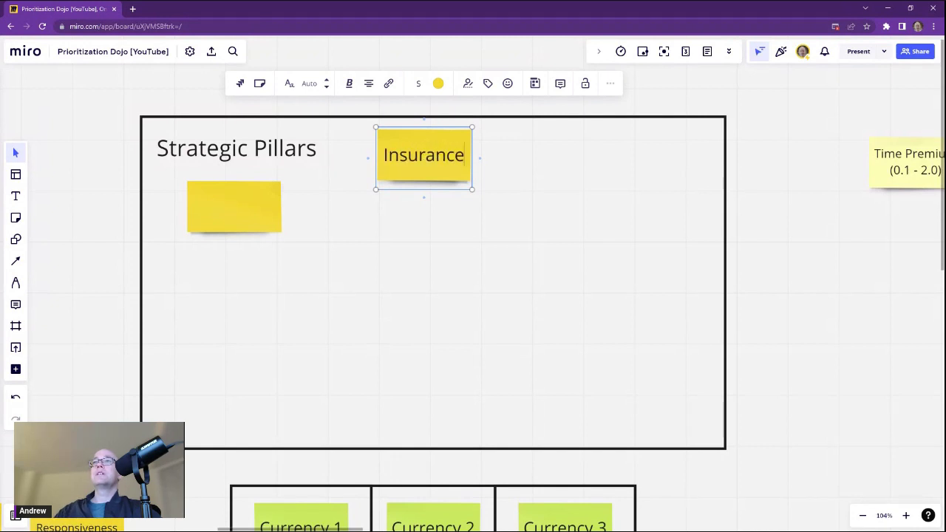
key(Escape)
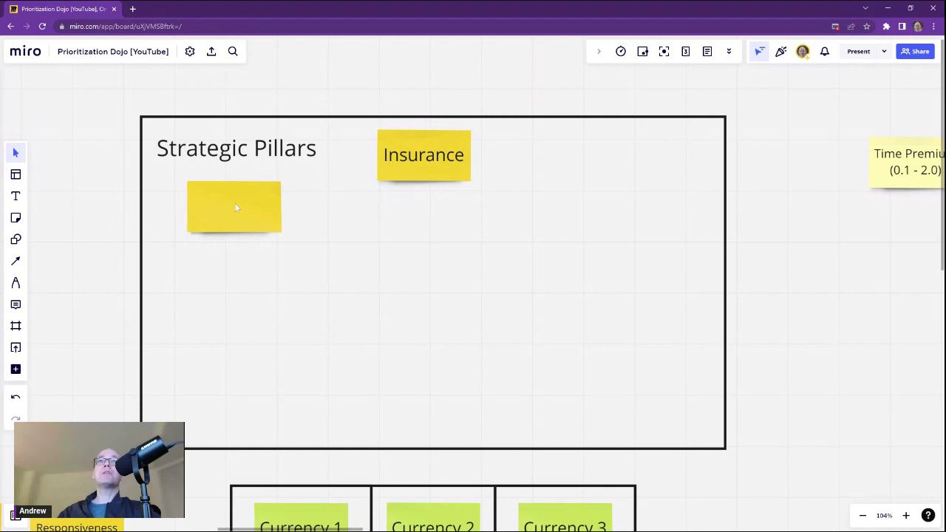
- Move the blank sticky note slightly lower below the Strategic Pillars heading and label it "Time to market new products"
drag(235, 208, 236, 218)
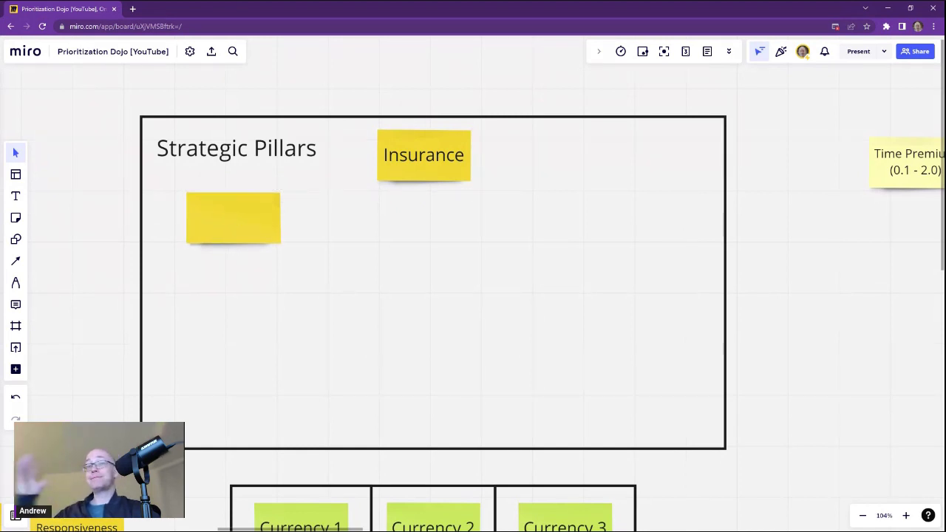
double_click(235, 218)
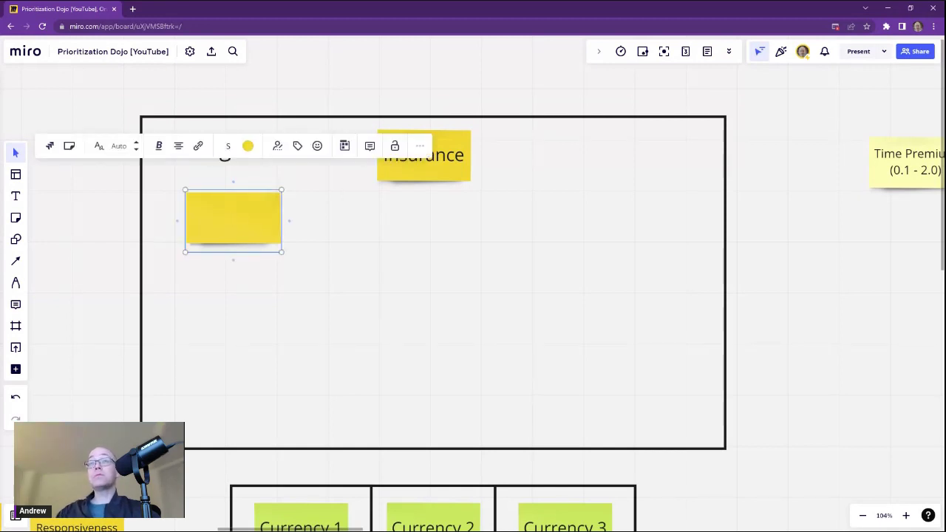
text(Time to mar)
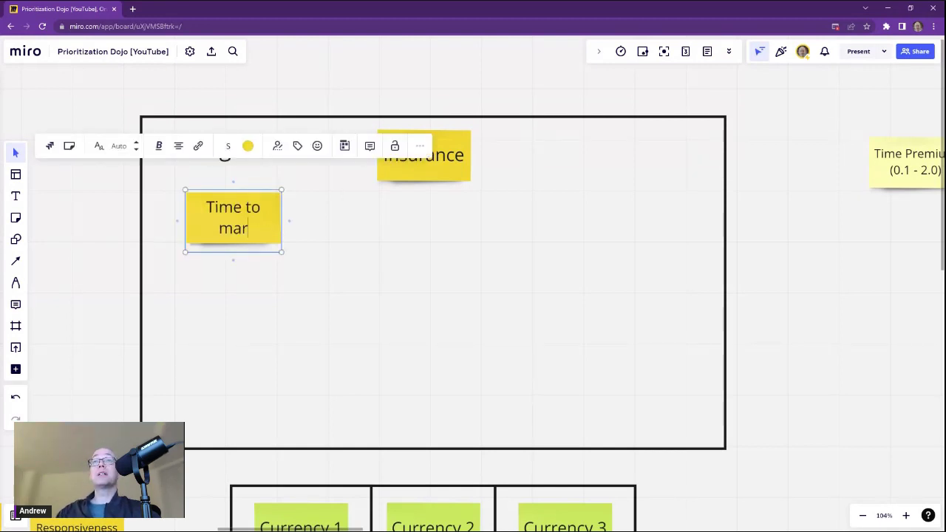
text(ket new products)
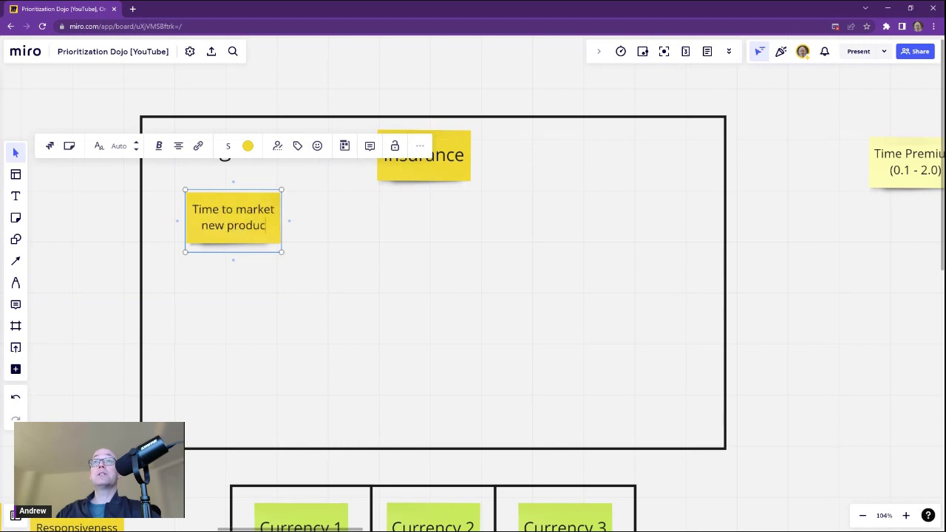
click(342, 287)
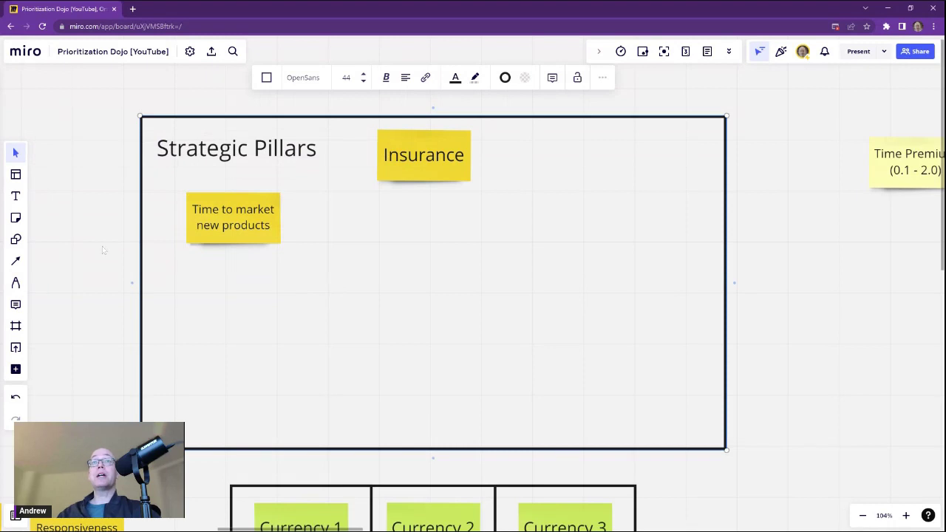
click(94, 230)
mouse_move(94, 230)
mouse_down()
mouse_move(74, 232)
mouse_move(100, 230)
mouse_up()
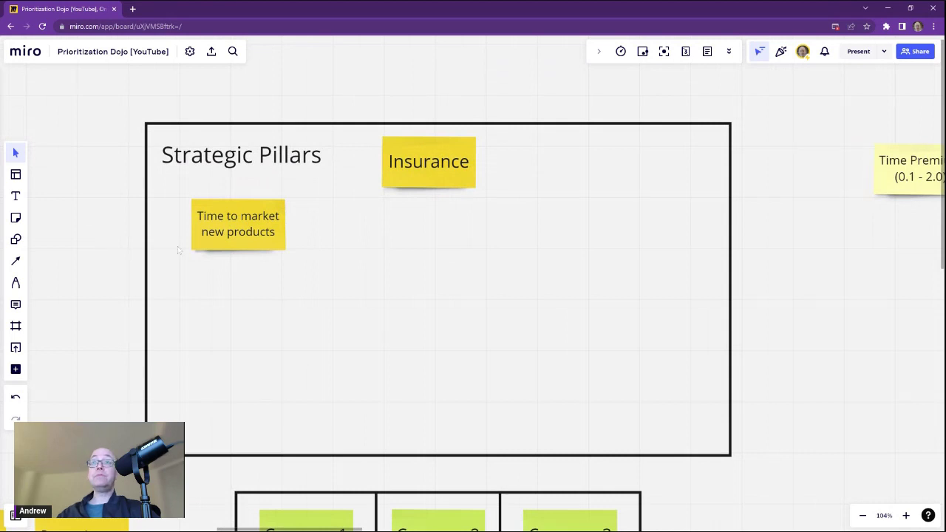
- Paste a copy of the sticky note beneath Insurance and change its text to "Maximizing margins per product vs. Reserves consumption"
click(235, 238)
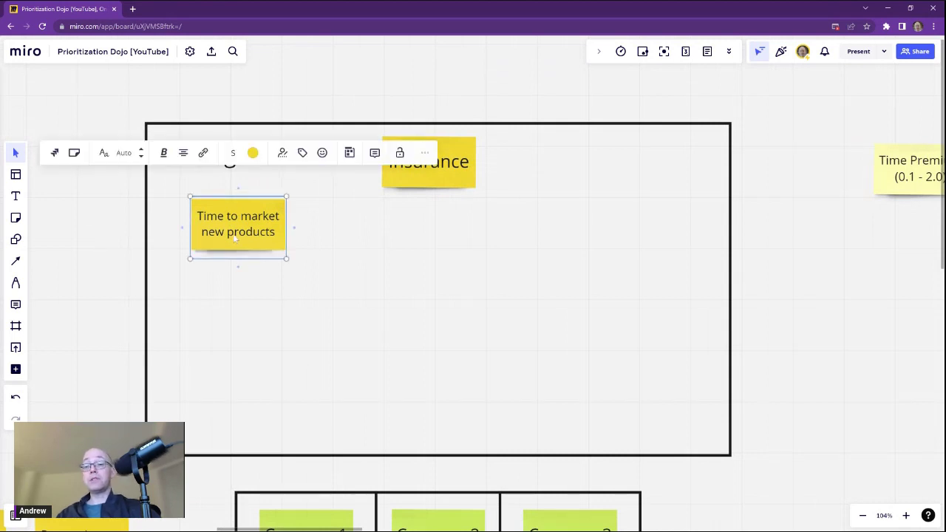
key(ctrl+v)
drag(411, 232, 431, 232)
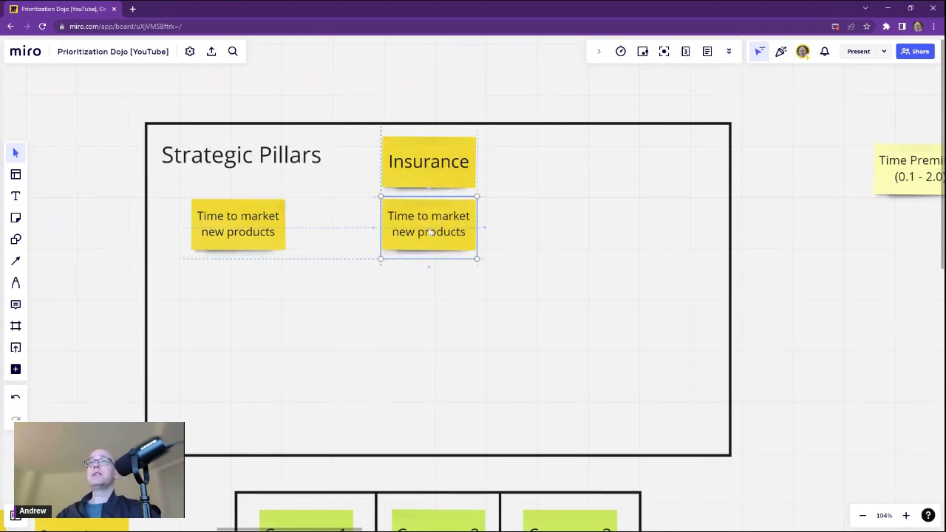
double_click(431, 232)
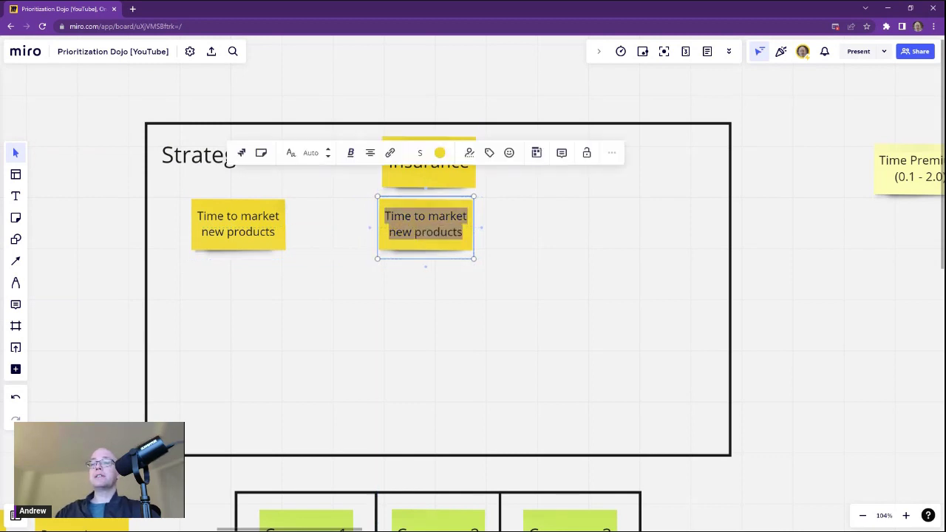
text(Maxim)
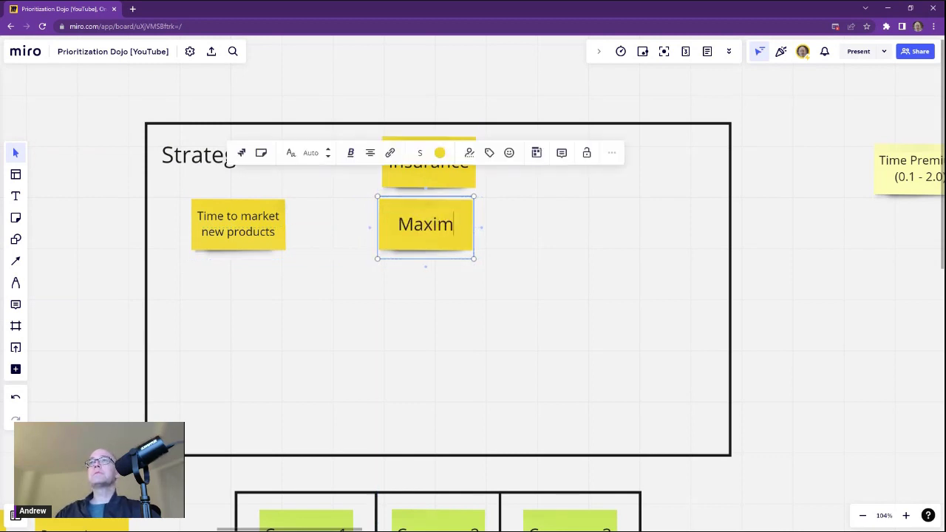
text(izing )
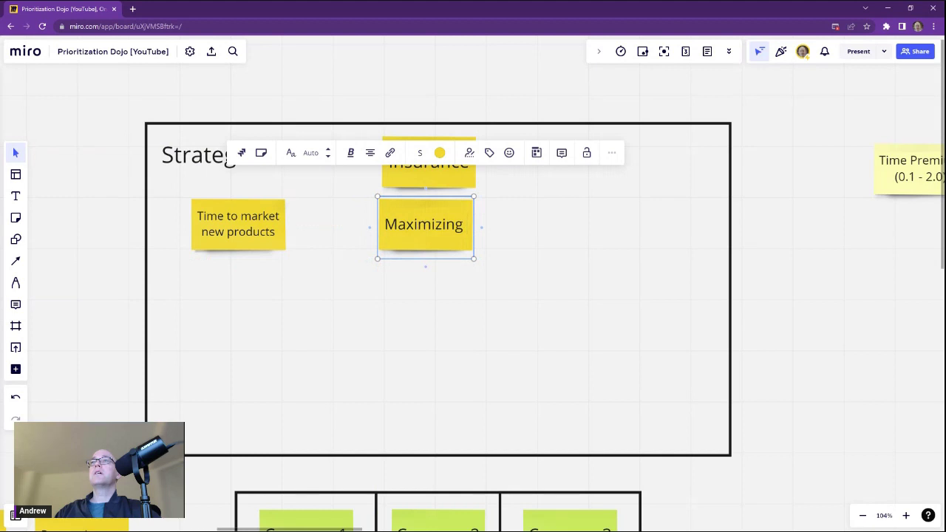
text(margins)
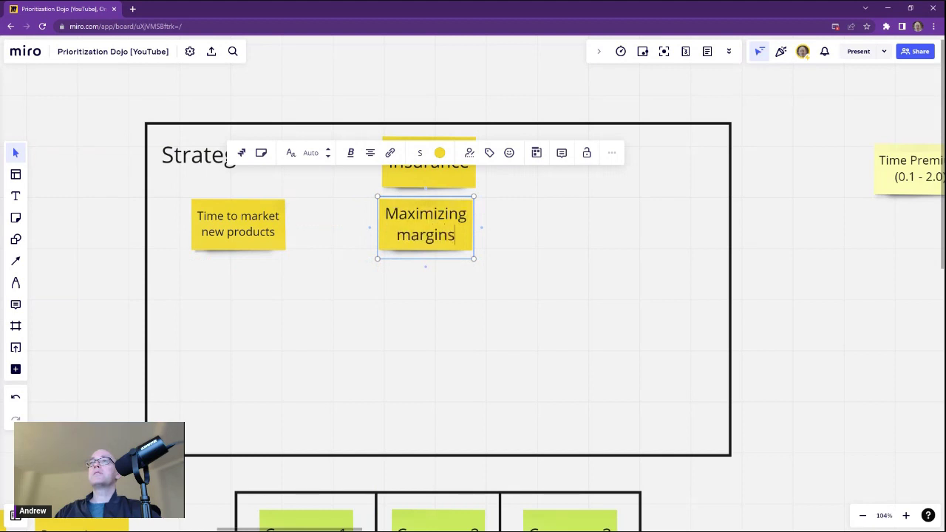
text( per product)
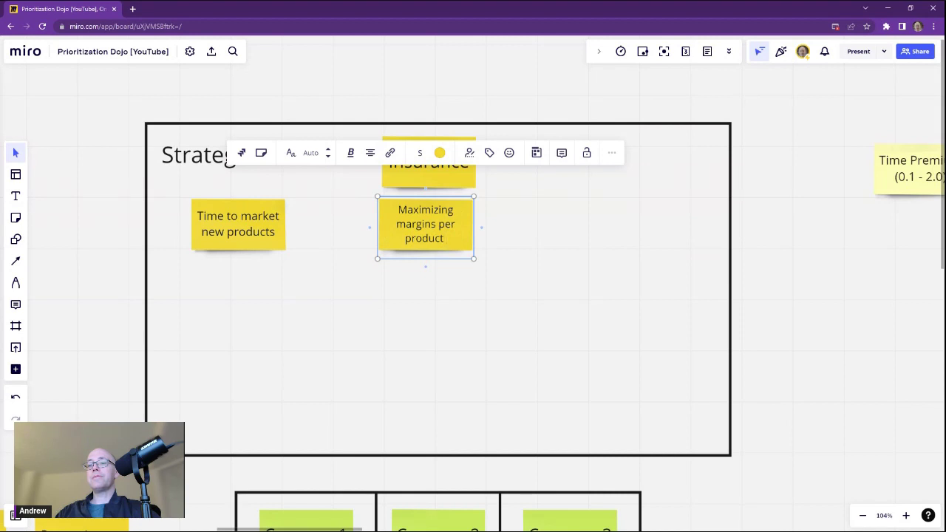
text(vs.)
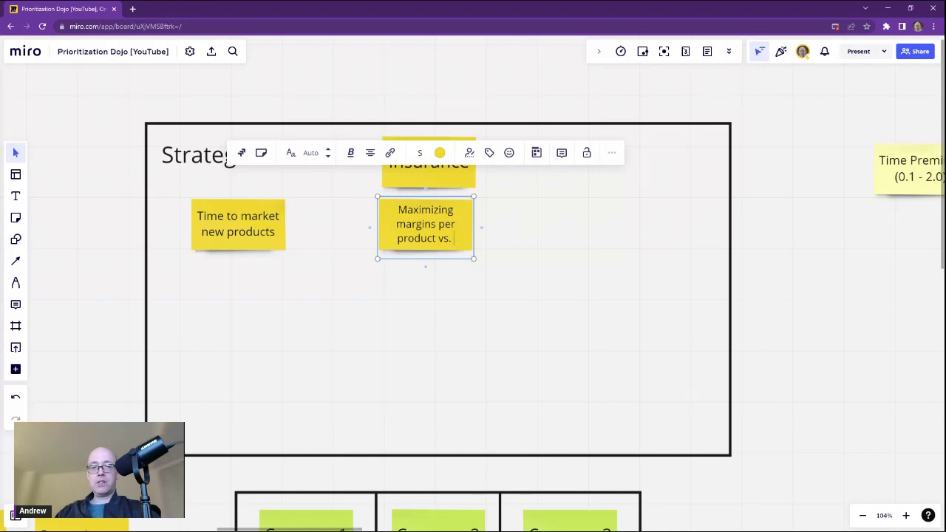
text(Reserves)
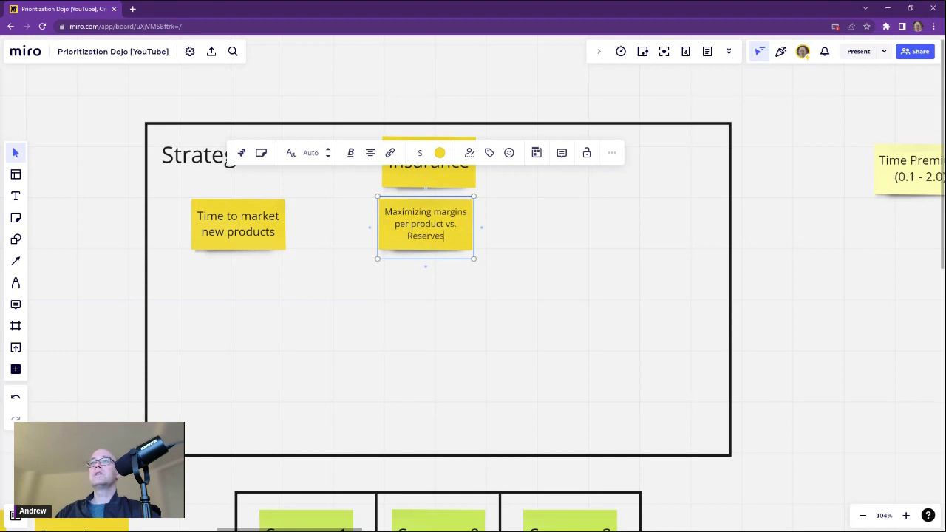
text( cons)
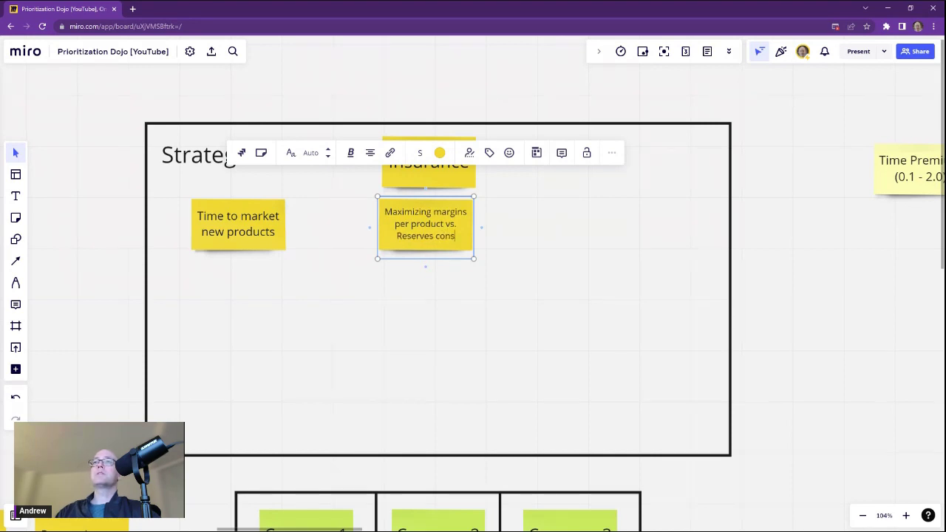
text(umption)
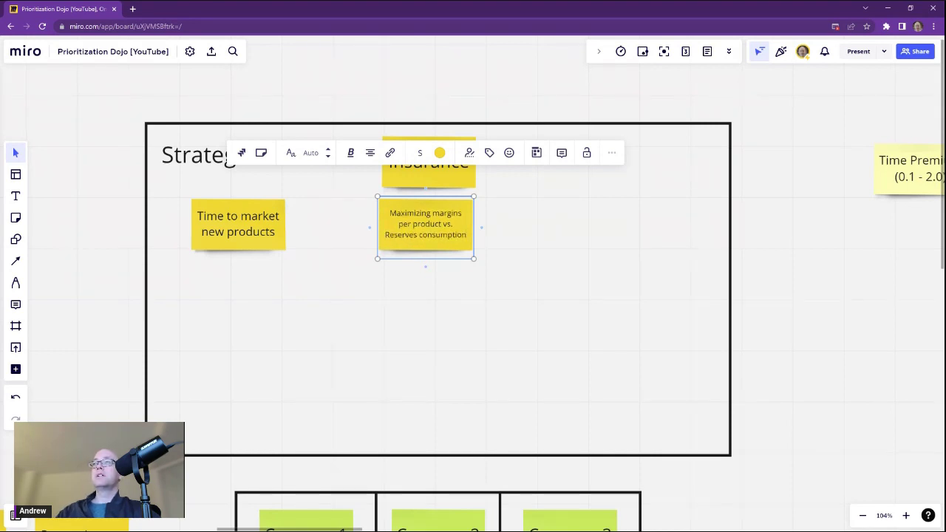
click(695, 258)
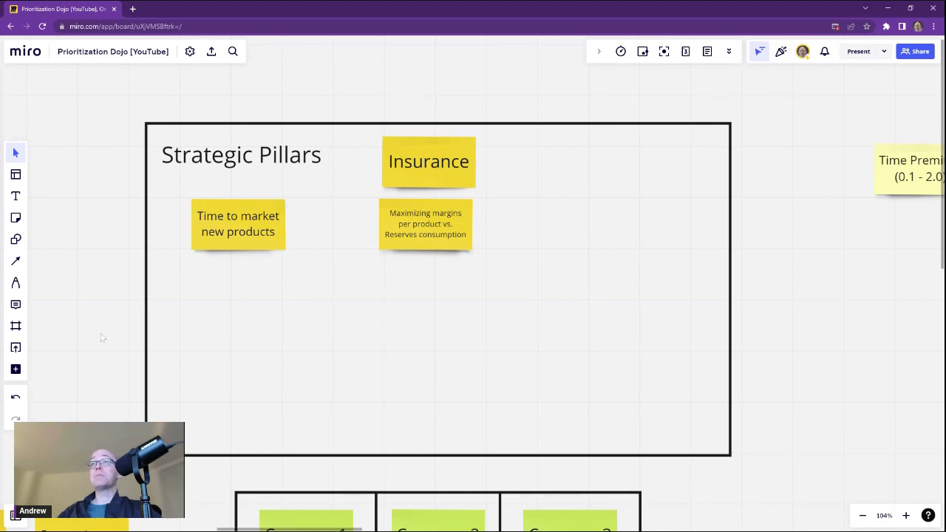
- Arrange the pillar notes in a triangle mid-frame, with Insurance centred above the time-to-market and margins notes
drag(436, 238, 567, 313)
drag(232, 219, 338, 294)
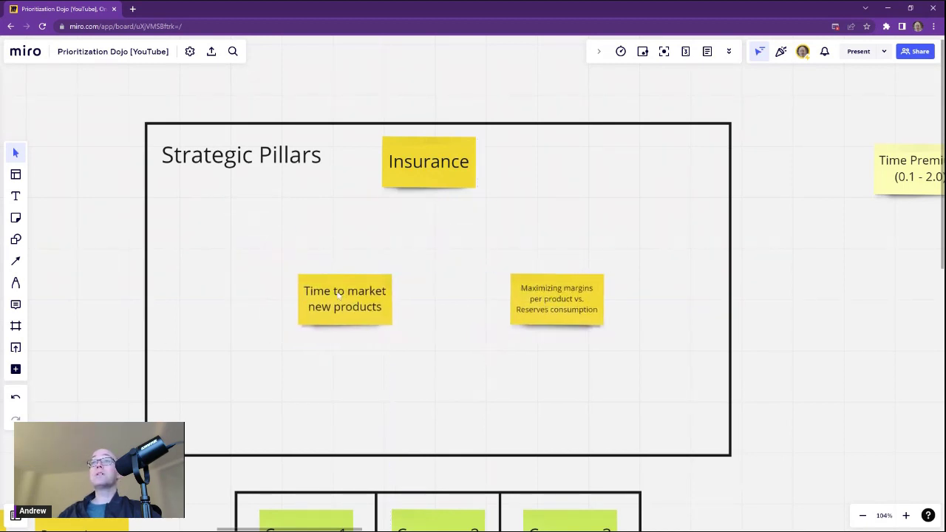
drag(425, 170, 442, 231)
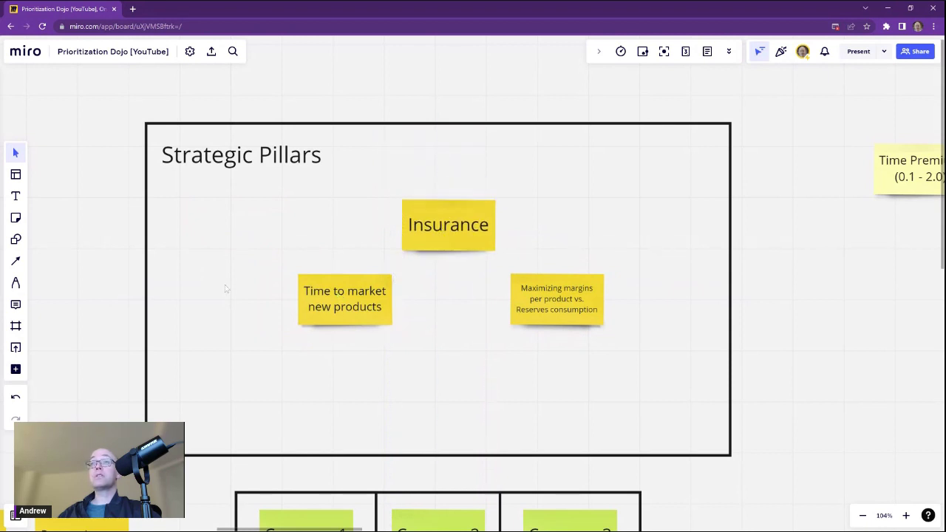
- Review the yellow candidate notes beside the currency table against the Insurance strategic pillars
drag(104, 358, 116, 220)
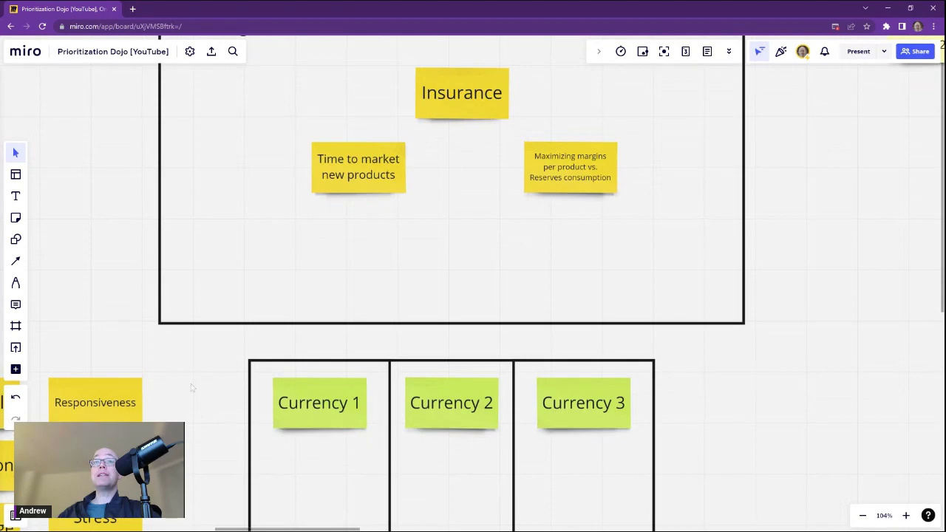
drag(191, 384, 569, 112)
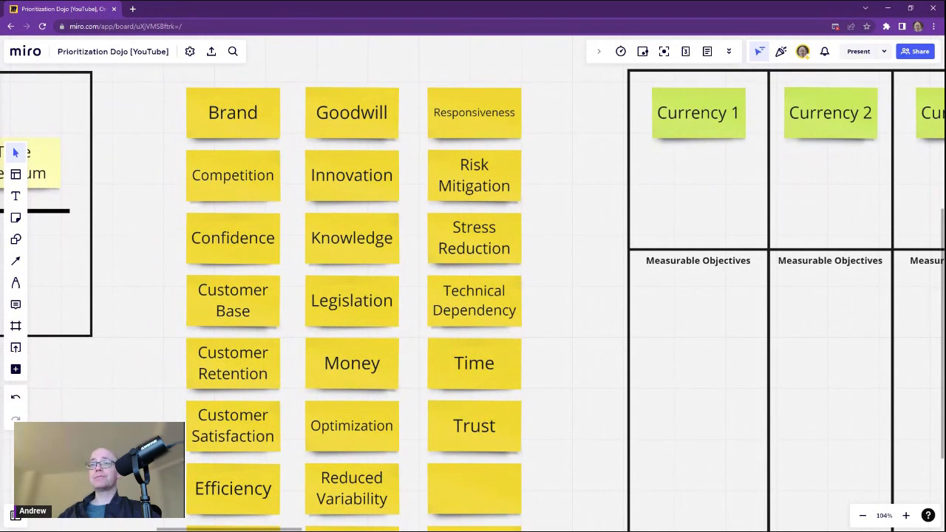
drag(139, 231, 140, 100)
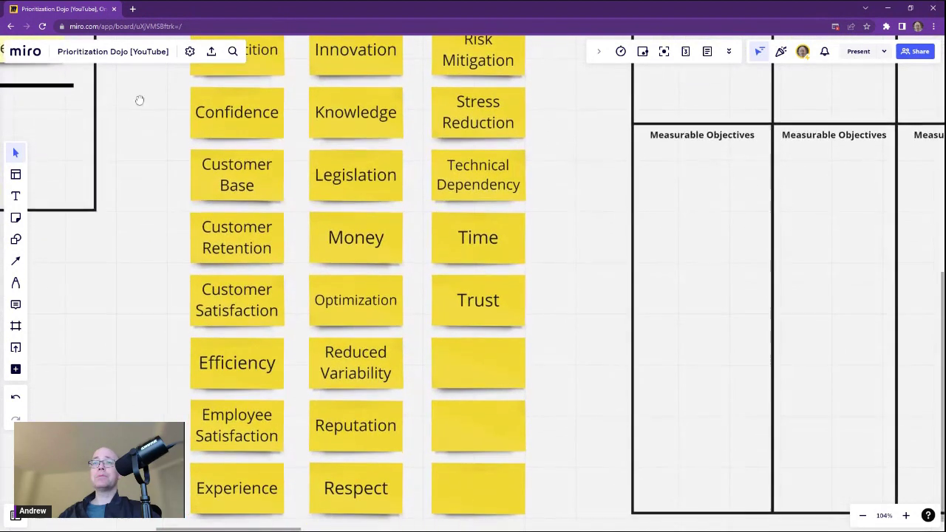
scroll(126, 227, down, 1)
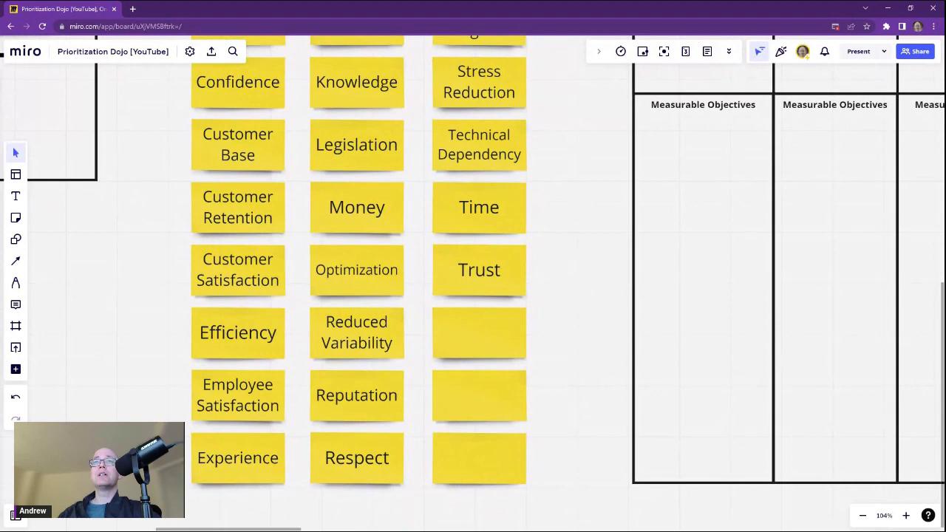
drag(142, 175, 126, 341)
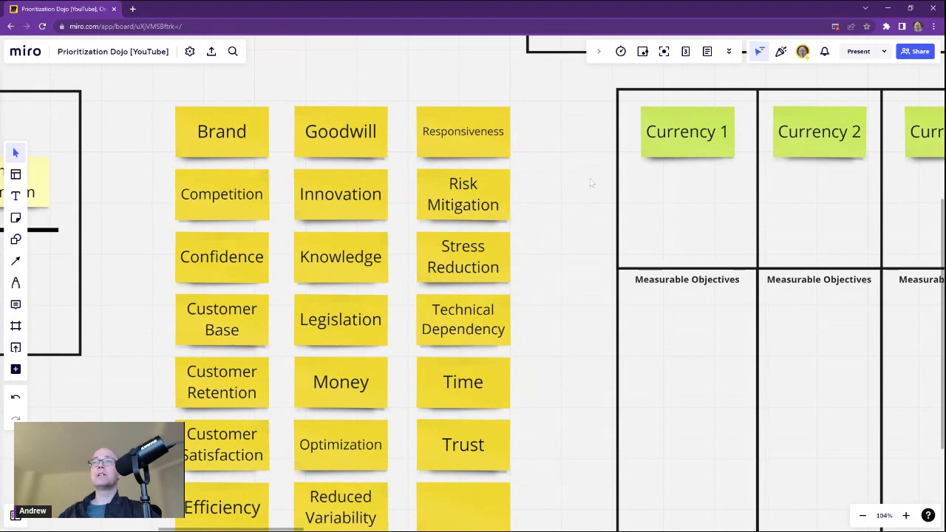
drag(578, 232, 576, 319)
scroll(418, 167, down, 2)
drag(418, 167, 311, 247)
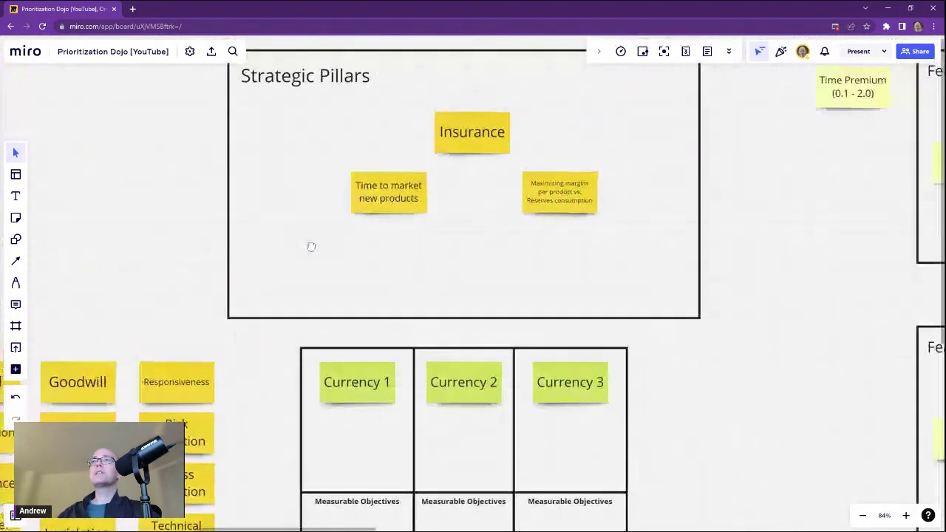
scroll(433, 230, up, 3)
drag(466, 226, 372, 236)
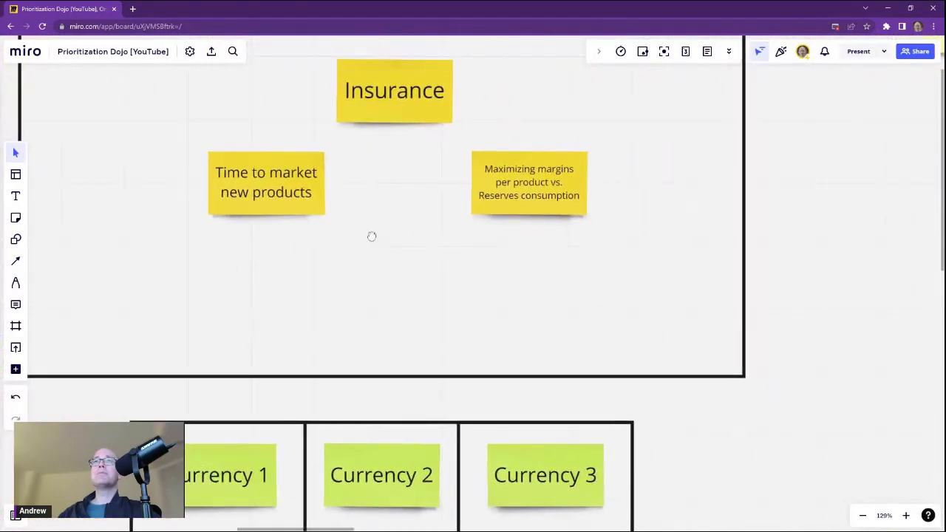
- Paste a copy of the Responsiveness candidate note into the value currency table, directly beneath the Currency 1 note
scroll(295, 302, left, 10)
scroll(295, 302, down, 6)
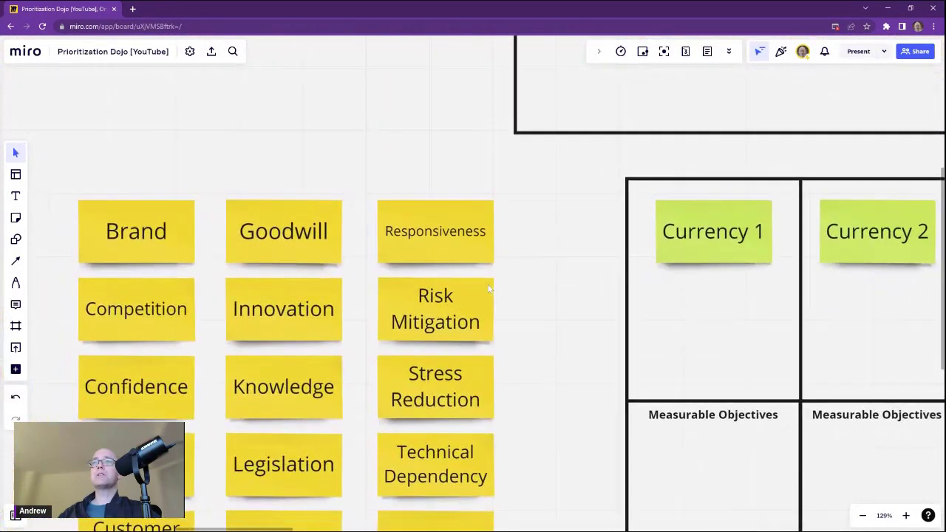
scroll(497, 232, right, 5)
scroll(497, 232, up, 1)
click(314, 219)
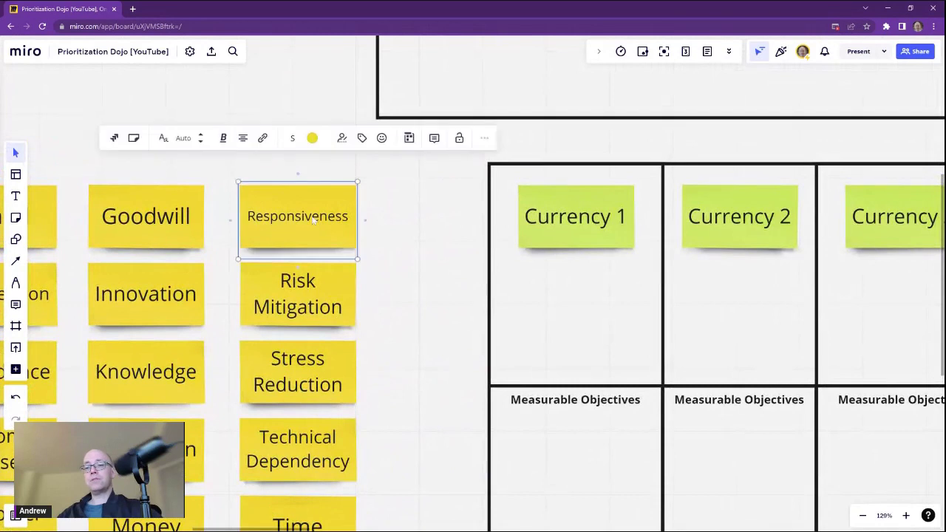
key(ctrl+c)
key(ctrl+v)
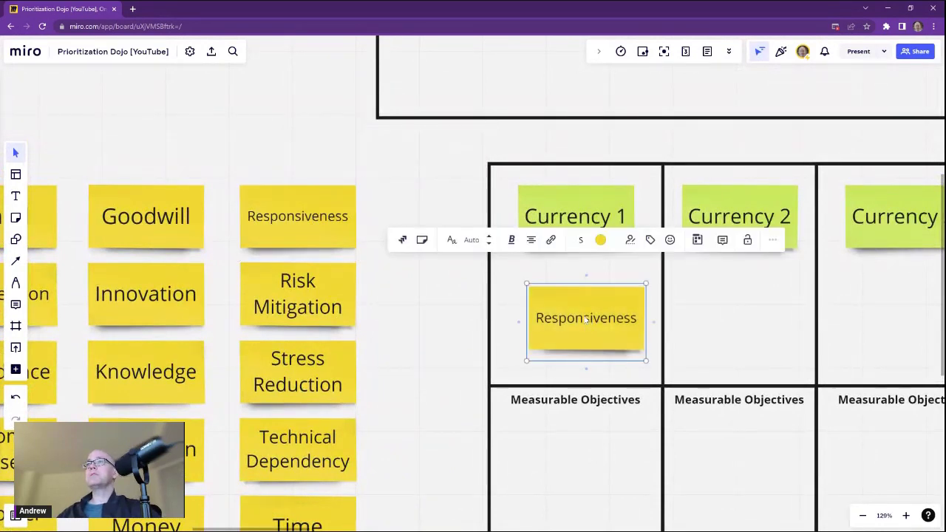
drag(578, 314, 543, 316)
- Extend the text of the copied note under Currency 1 to "Responsiveness to Customer Requests"
drag(439, 281, 243, 287)
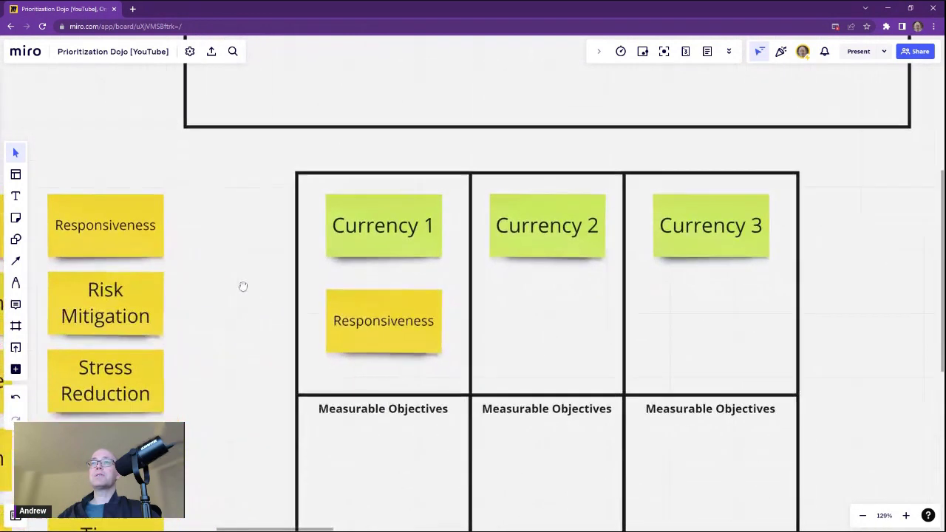
scroll(243, 287, up, 3)
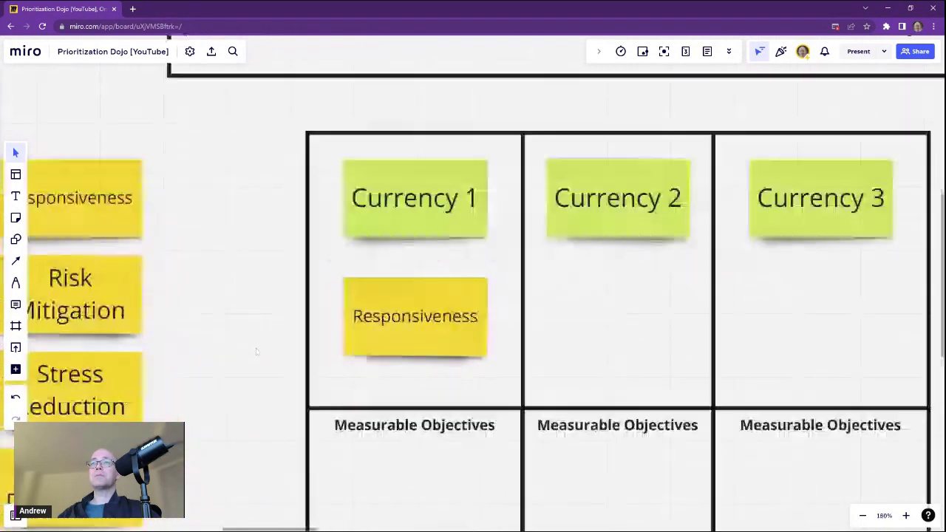
double_click(383, 338)
key(End)
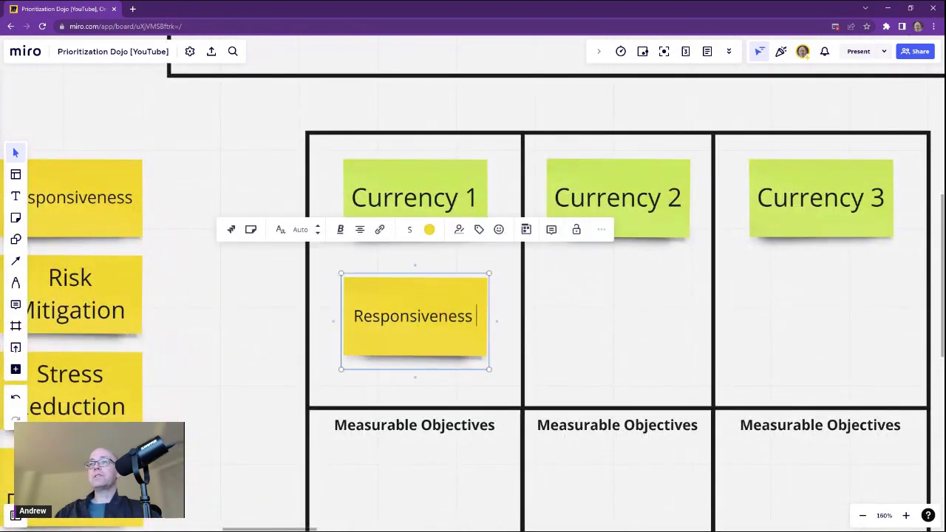
text(to Customer )
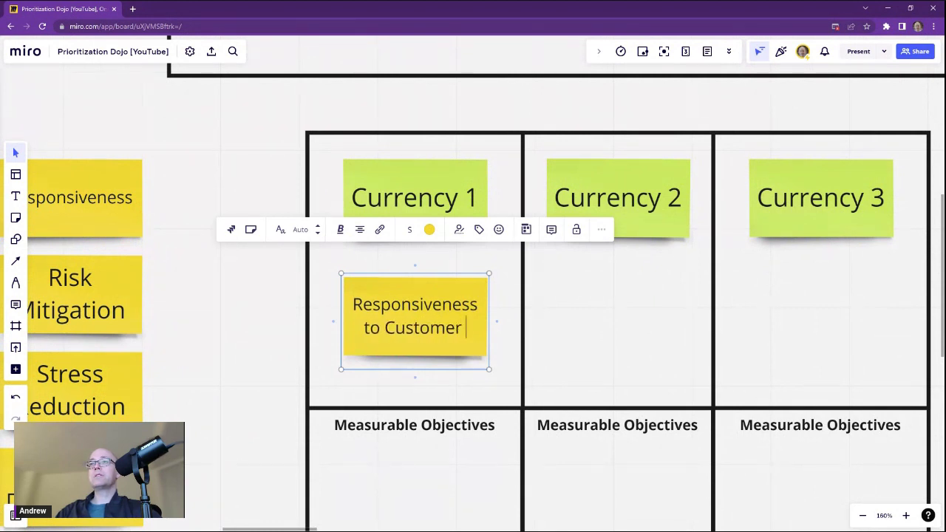
text(Requests)
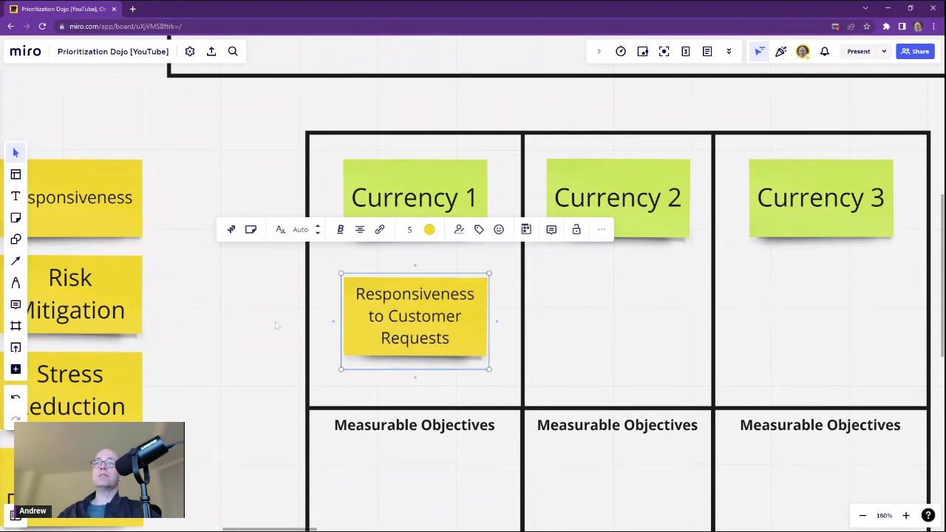
click(276, 325)
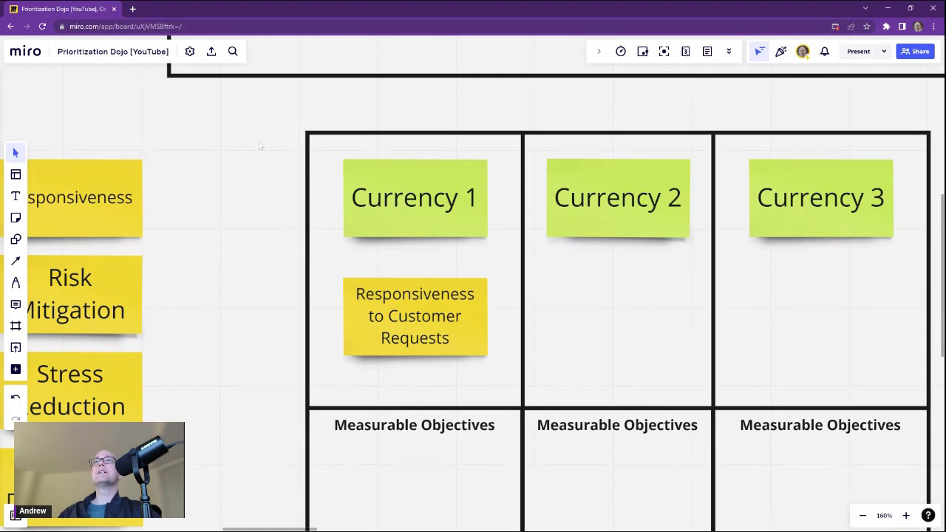
- Move the margins versus reserves note slightly closer to the time-to-market note in the Strategic Pillars frame
drag(317, 112, 278, 114)
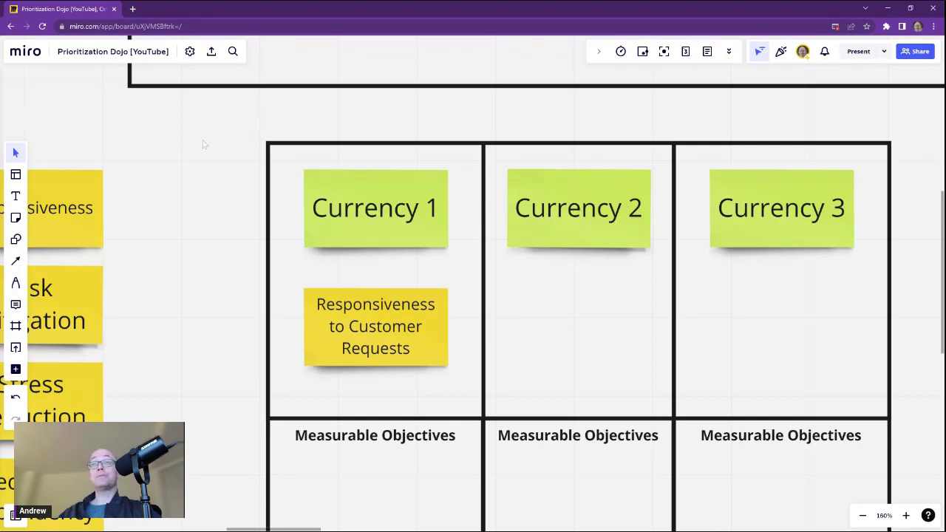
drag(205, 144, 159, 150)
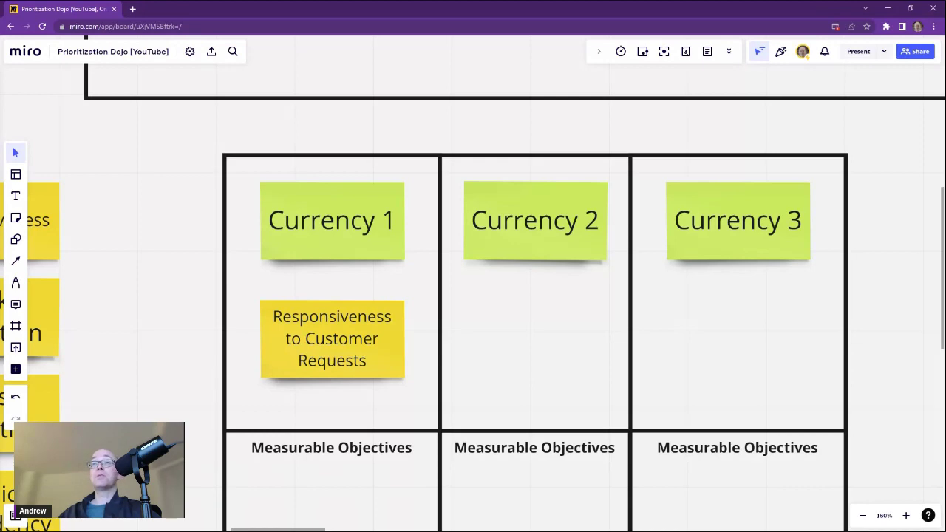
scroll(158, 236, down, 5)
scroll(158, 237, up, 4)
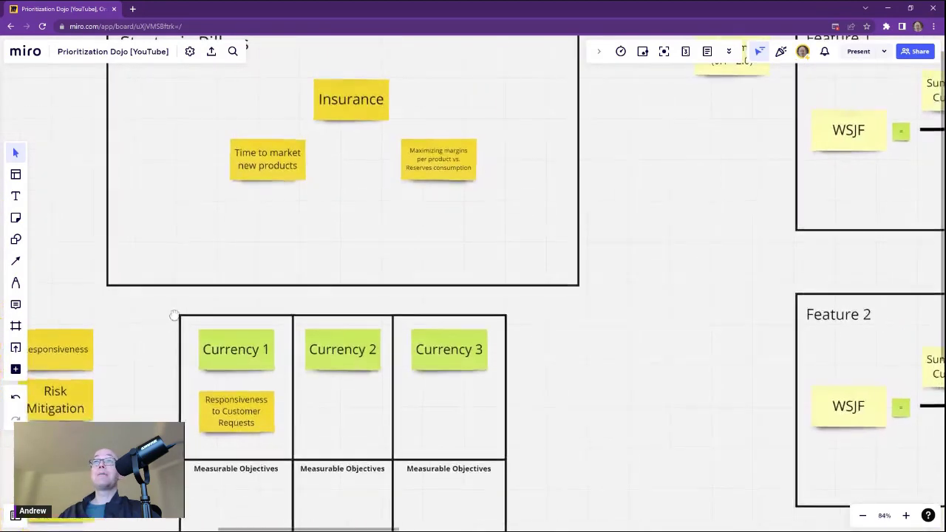
click(463, 174)
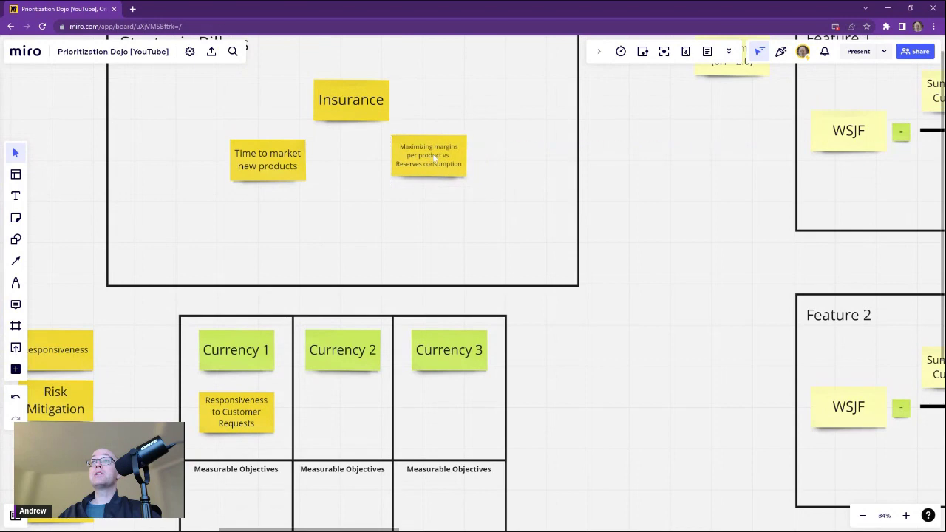
scroll(408, 197, up, 5)
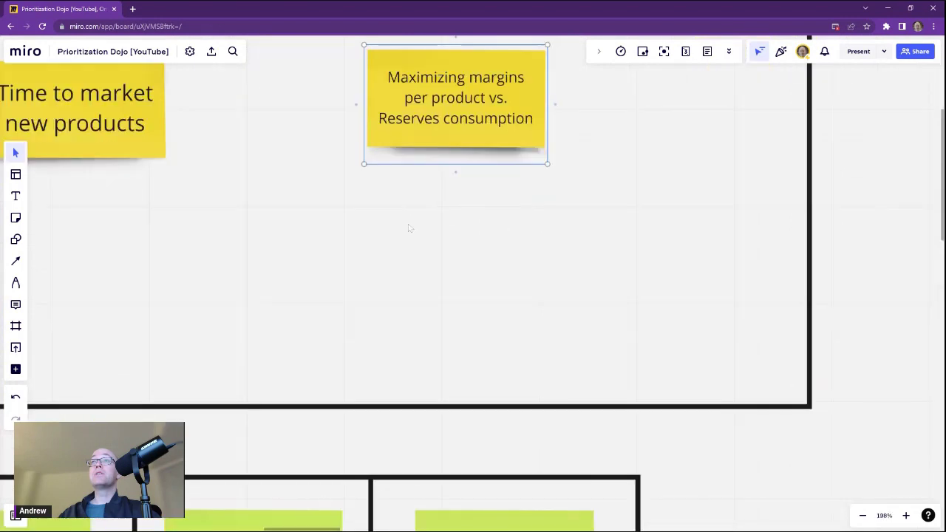
click(297, 141)
- Duplicate the customer requests note into the cell beneath Currency 2 and change its text to "Margin Maximizing"
scroll(357, 205, down, 4)
click(203, 352)
scroll(204, 353, up, 3)
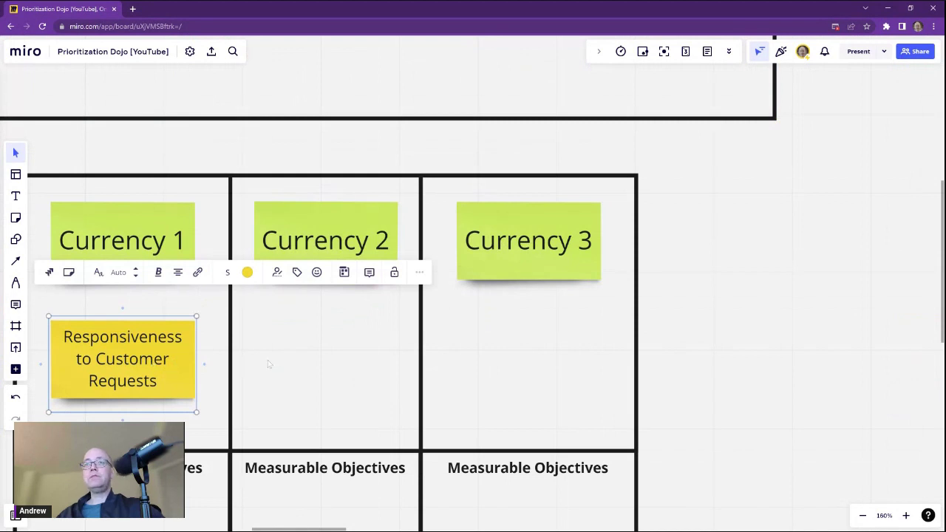
key(ctrl+d)
drag(307, 361, 356, 367)
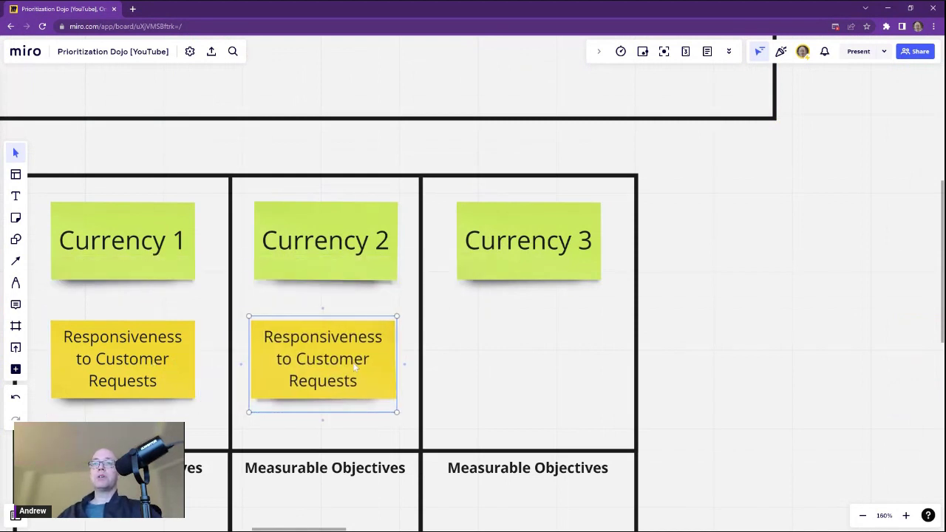
double_click(340, 365)
text(Ma)
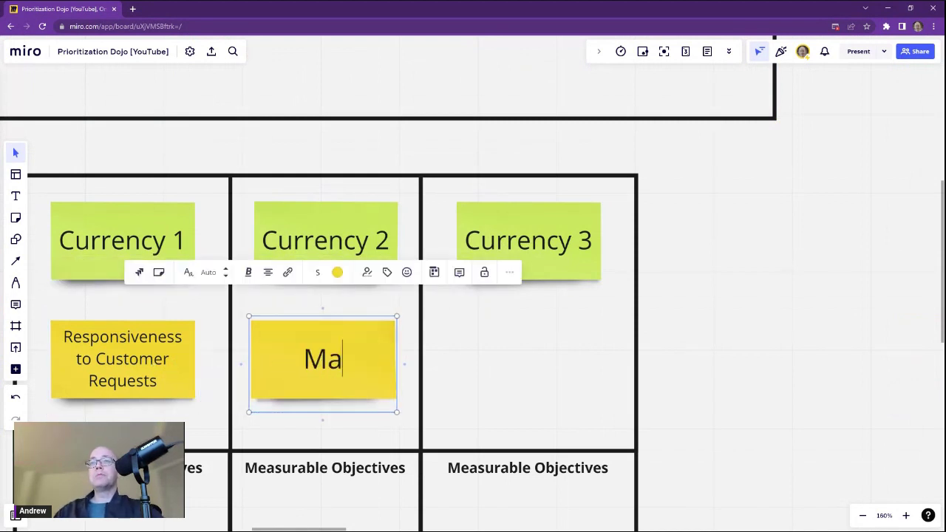
text(rgin Maximizing)
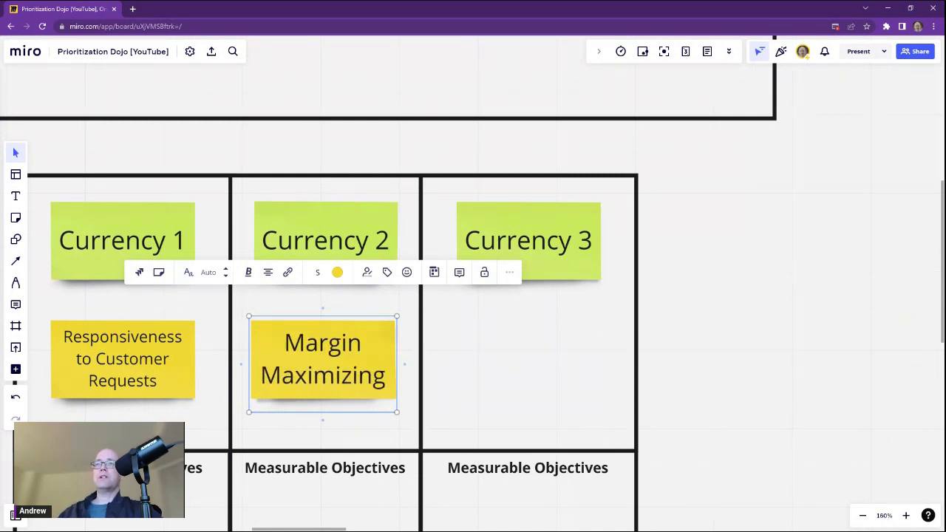
click(771, 341)
- Paste a copy of the "Responsiveness to Customer Requests" note under Measurable Objectives in the Currency 1 column
scroll(772, 341, down, 5)
drag(646, 399, 498, 289)
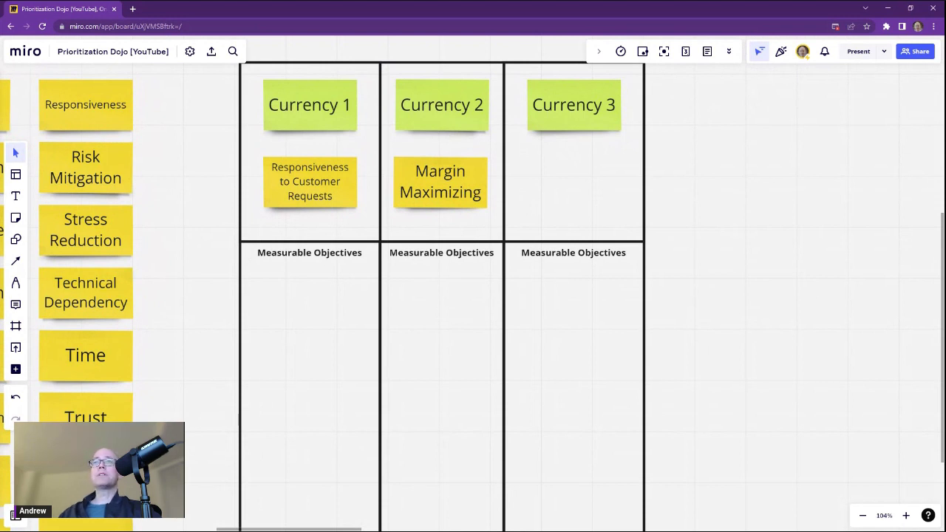
scroll(200, 258, up, 3)
click(322, 174)
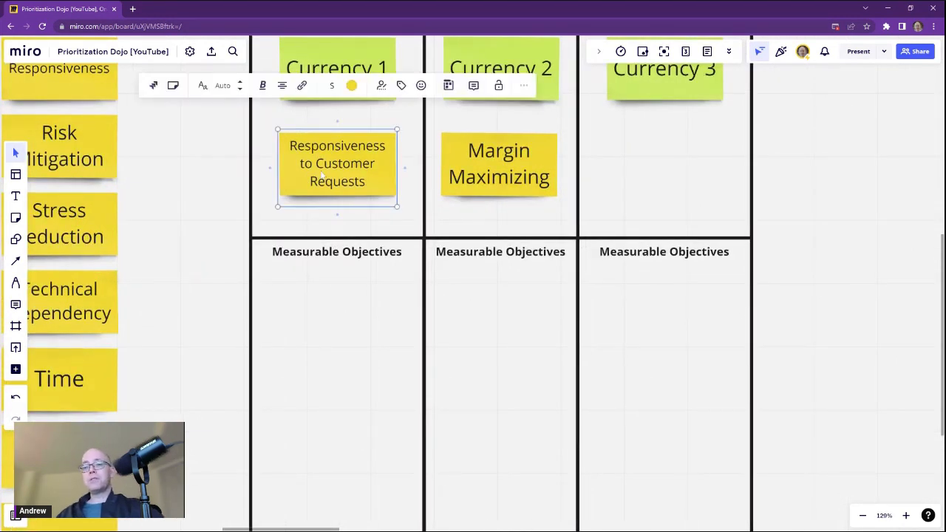
key(ctrl+c)
key(ctrl+v)
drag(333, 323, 346, 298)
- Change the Currency 1 objective note's text to "We can develop new product lines in under 14 days from customer request"
double_click(345, 298)
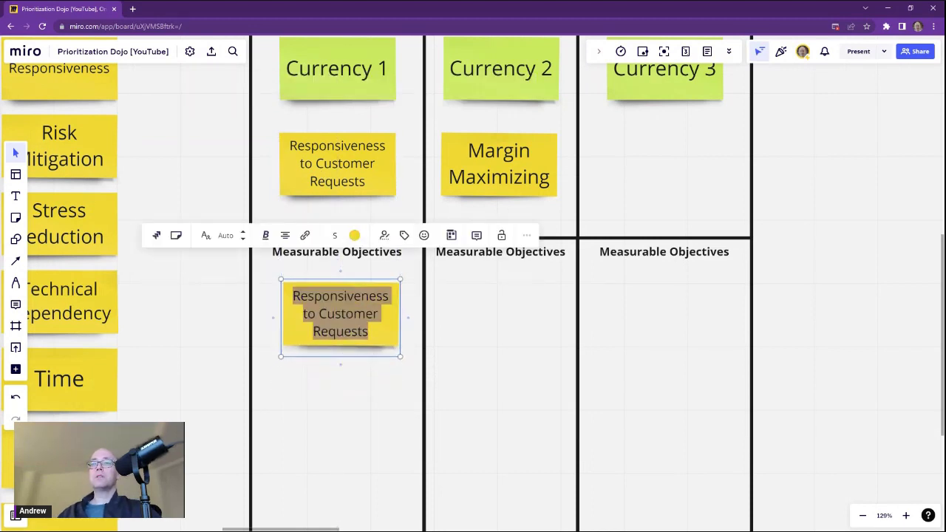
text(We can )
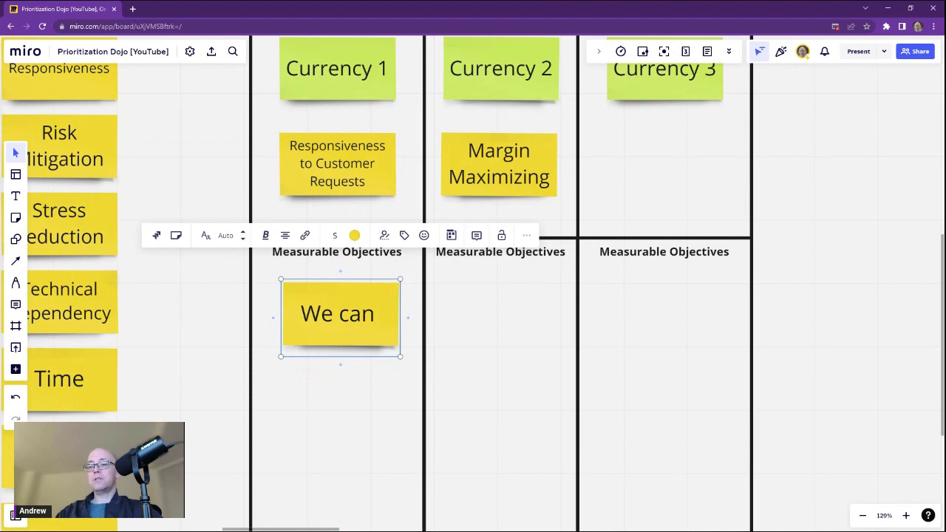
text(develo)
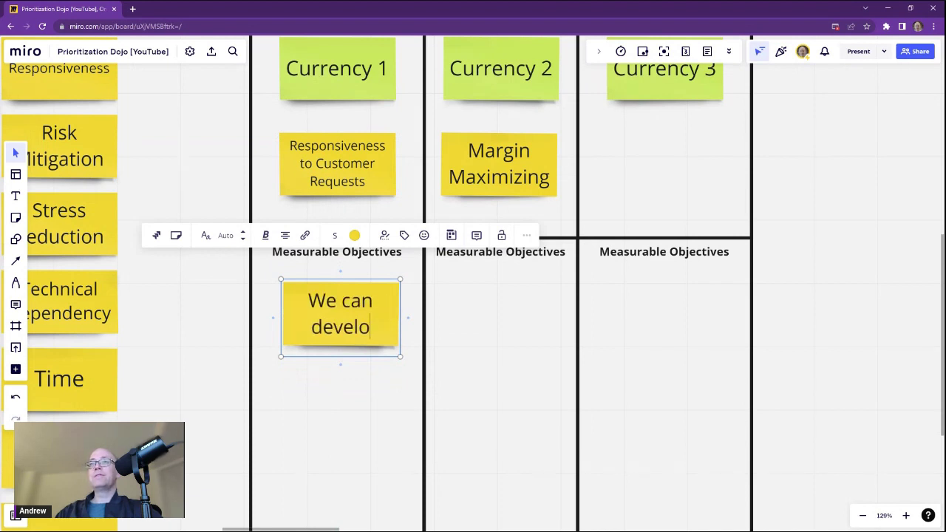
text(p new product lin)
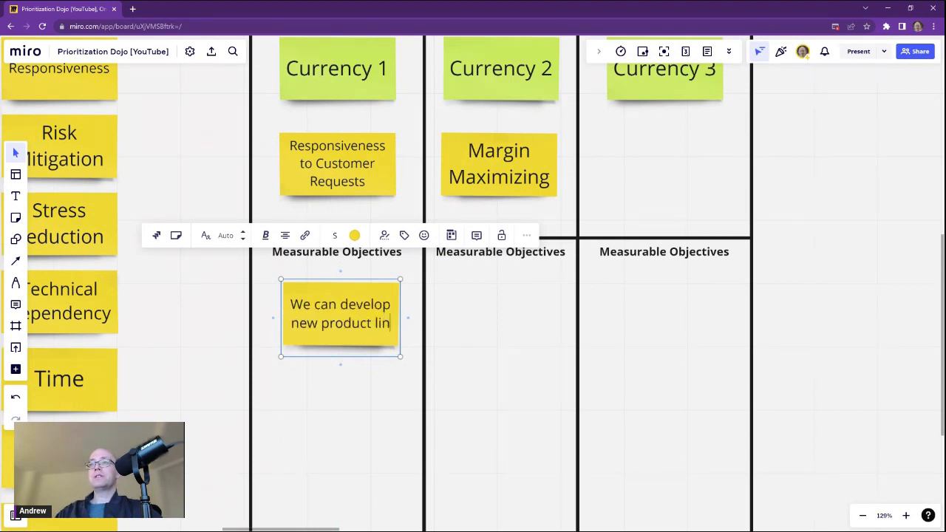
text(es in und)
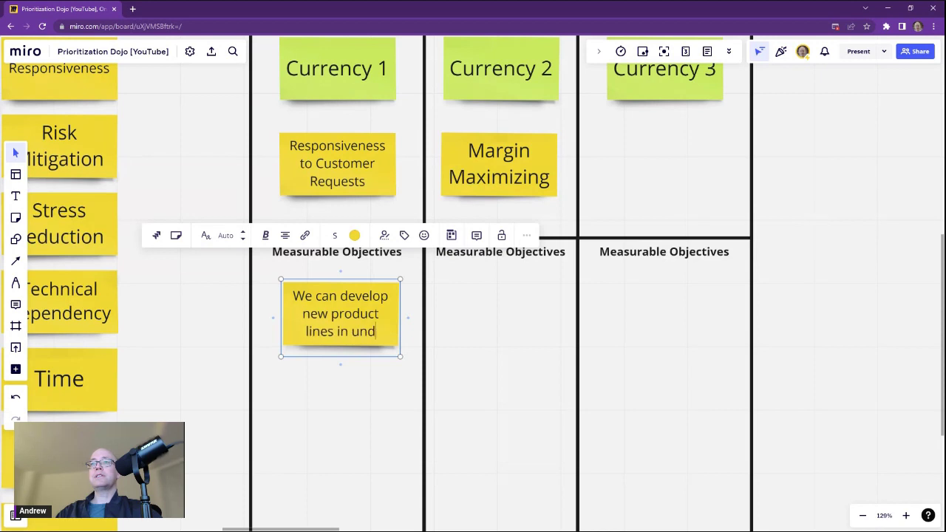
text(er 14 da)
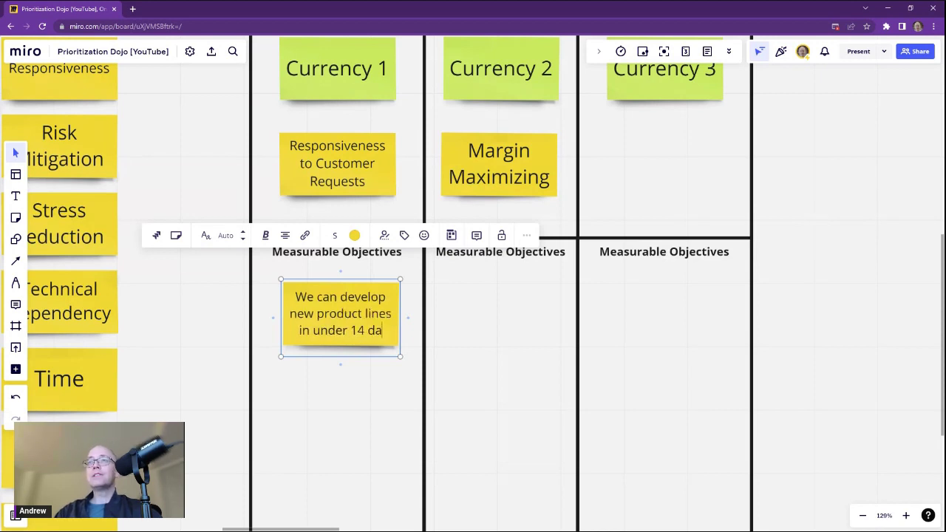
text(ys from request)
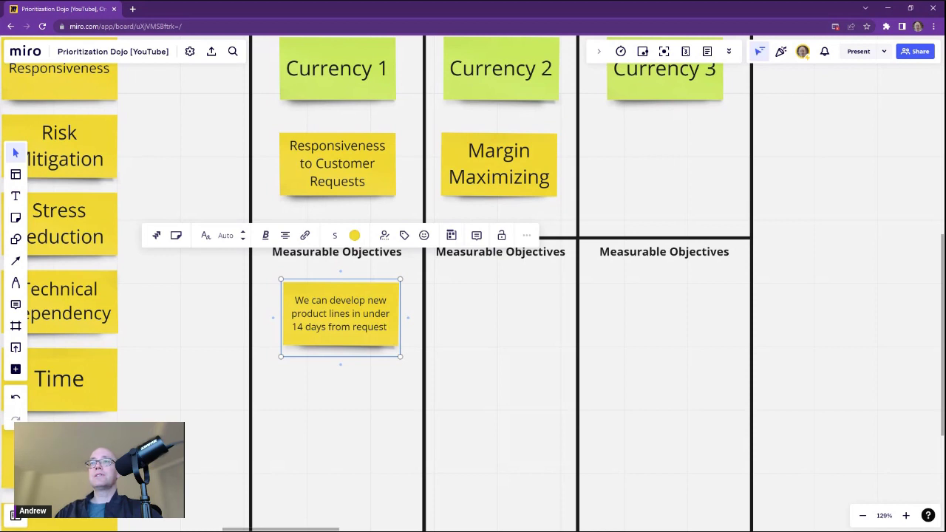
text( from)
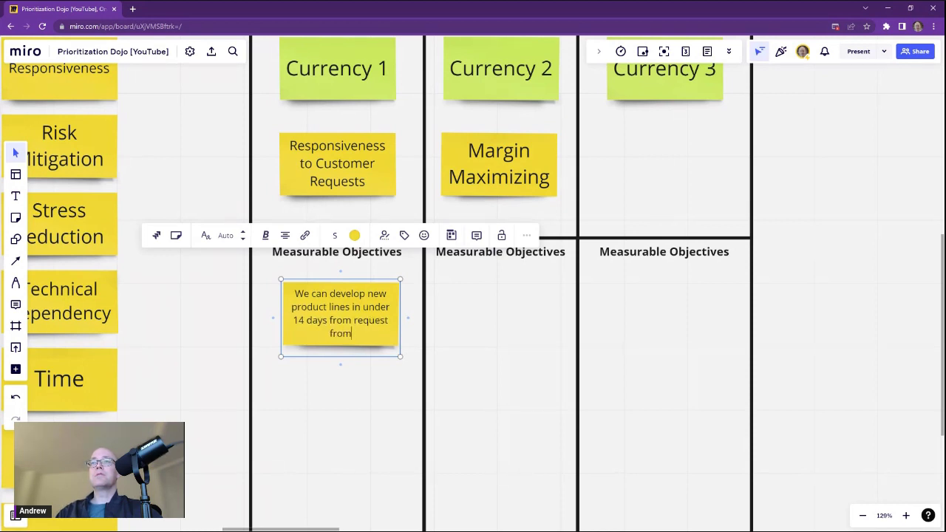
key(BackSpace)
key(BackSpace)
key(BackSpace)
key(BackSpace)
key(BackSpace)
key(BackSpace)
key(BackSpace)
key(BackSpace)
key(BackSpace)
key(BackSpace)
key(BackSpace)
key(BackSpace)
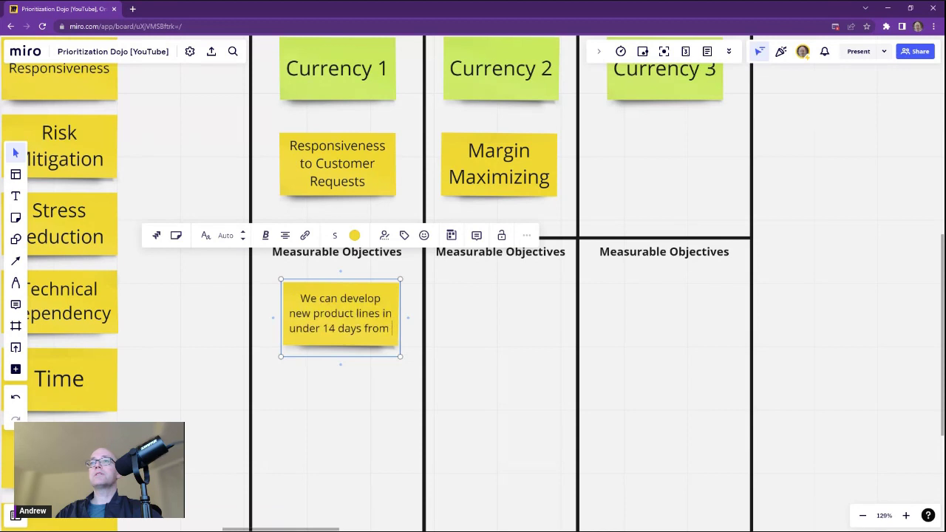
text(customer request)
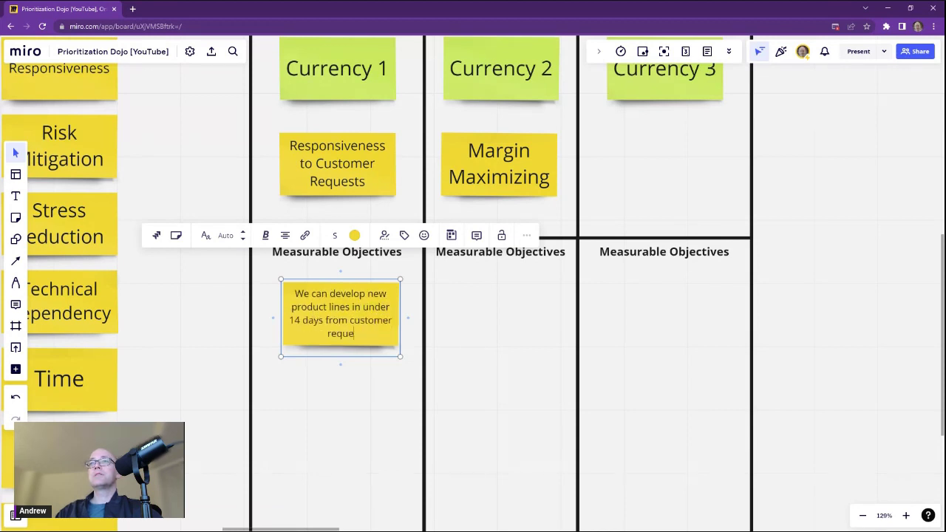
click(200, 319)
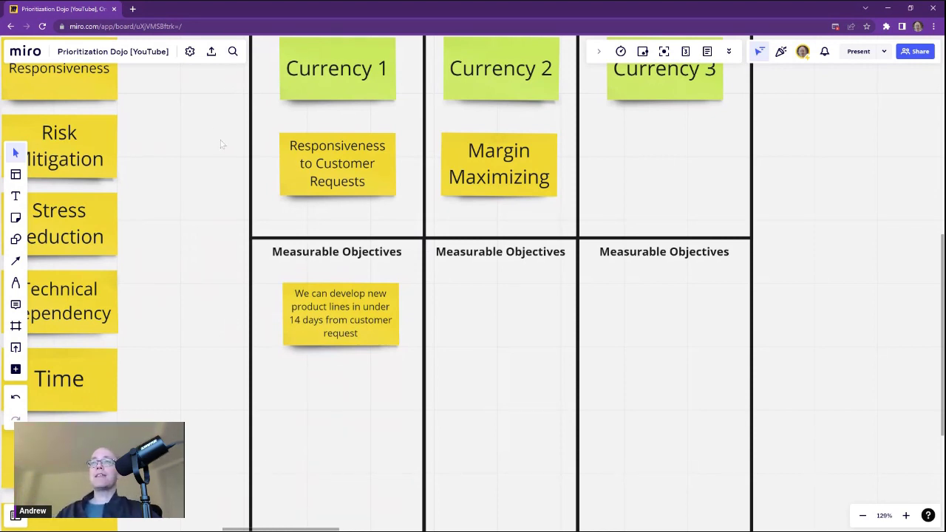
- Change the text of the copied "Margin Maximizing" note under Currency 2's Measurable Objectives to "Consuming no more than 80% of reserves"
scroll(154, 197, right, 3)
scroll(153, 197, up, 2)
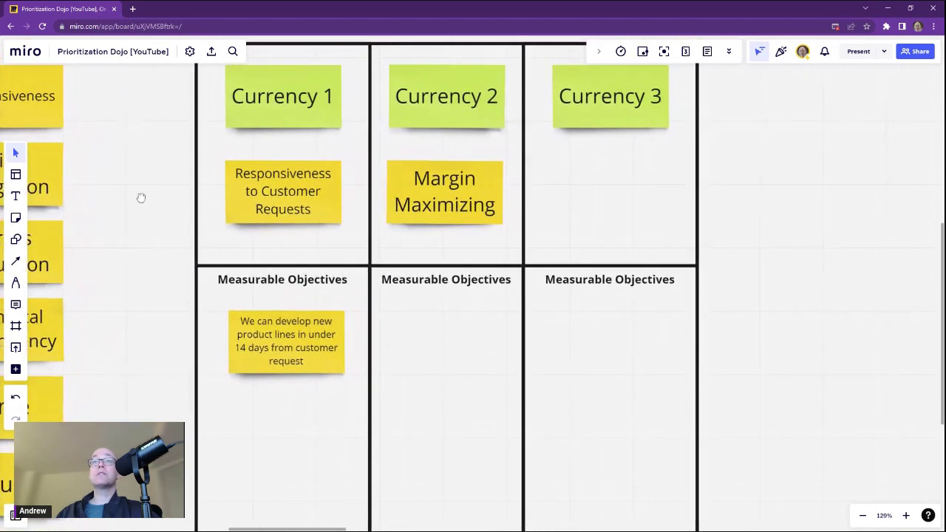
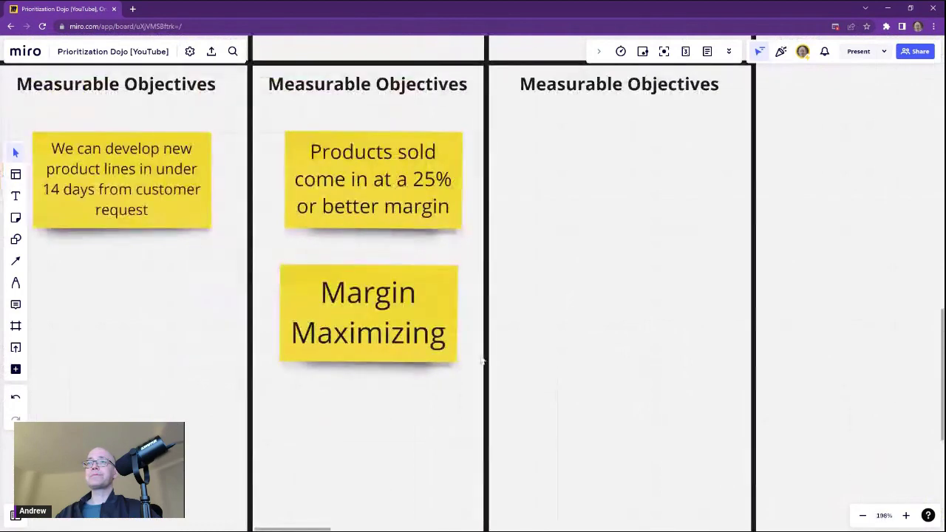
double_click(368, 314)
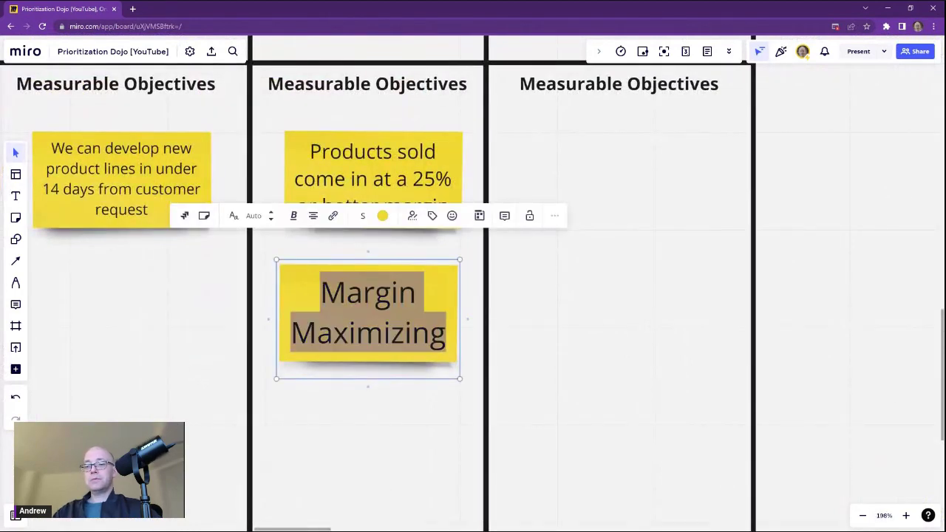
text(Consum)
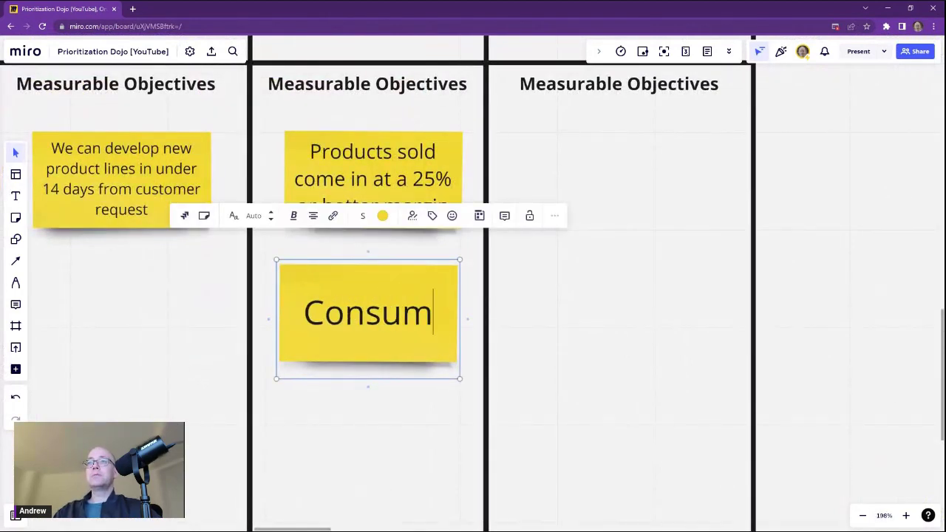
text(ing no more )
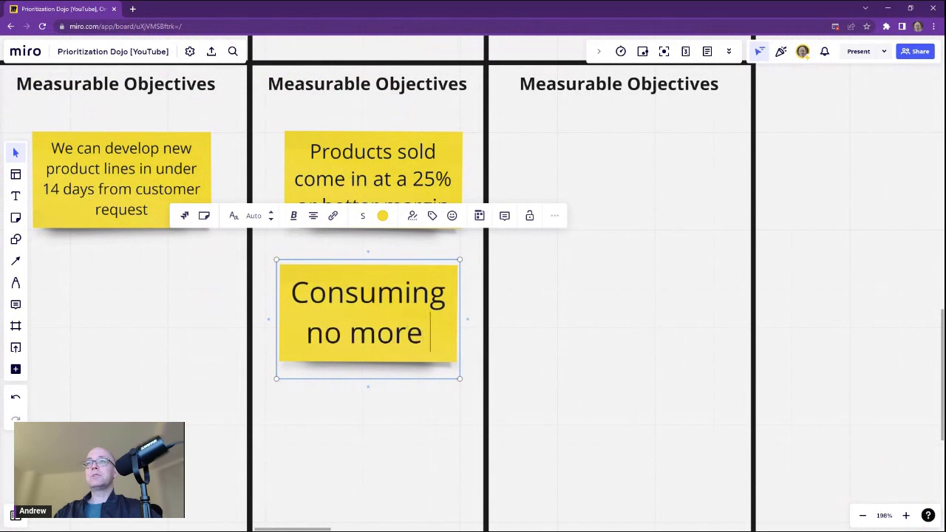
text(than 80)
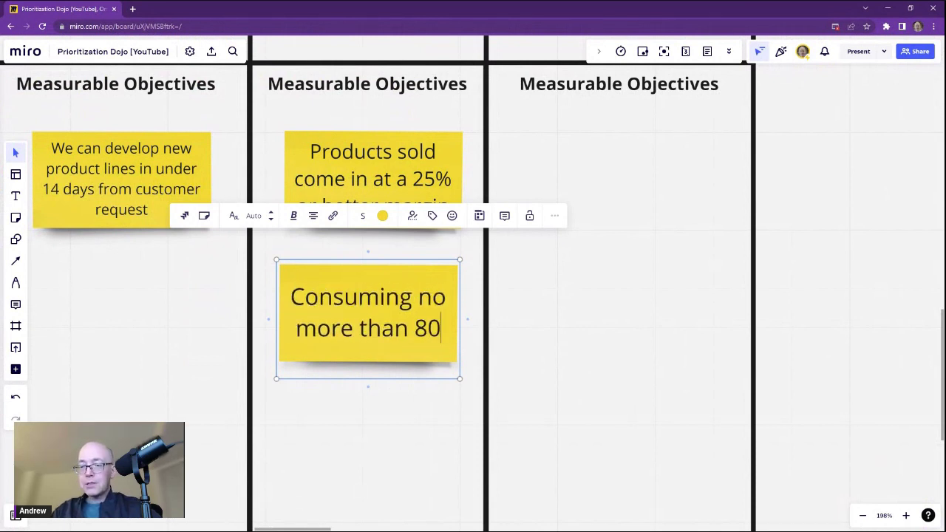
text(% of reserves)
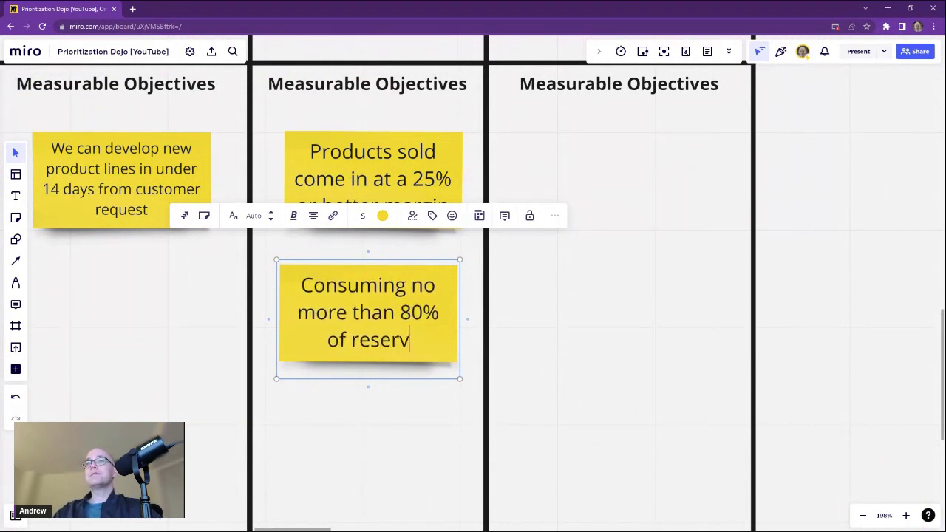
click(802, 271)
scroll(768, 281, down, 2)
scroll(776, 275, up, 3)
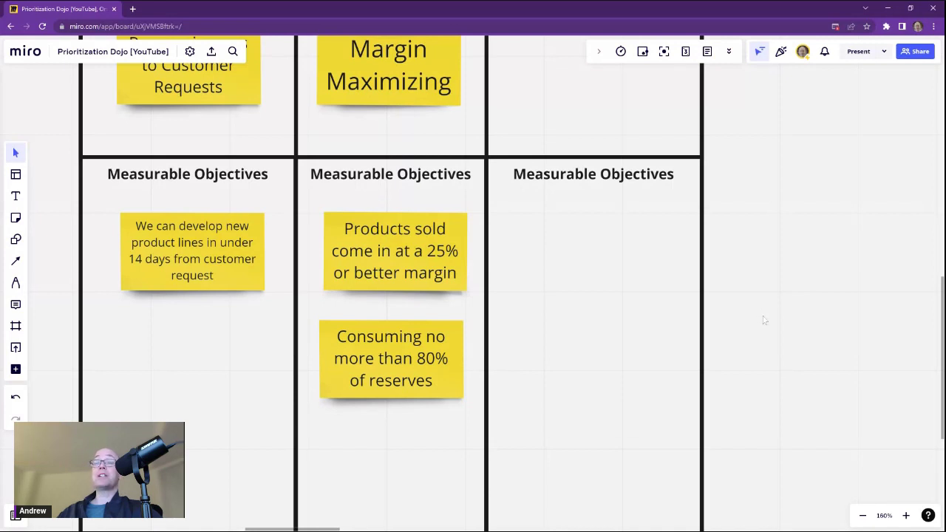
click(420, 366)
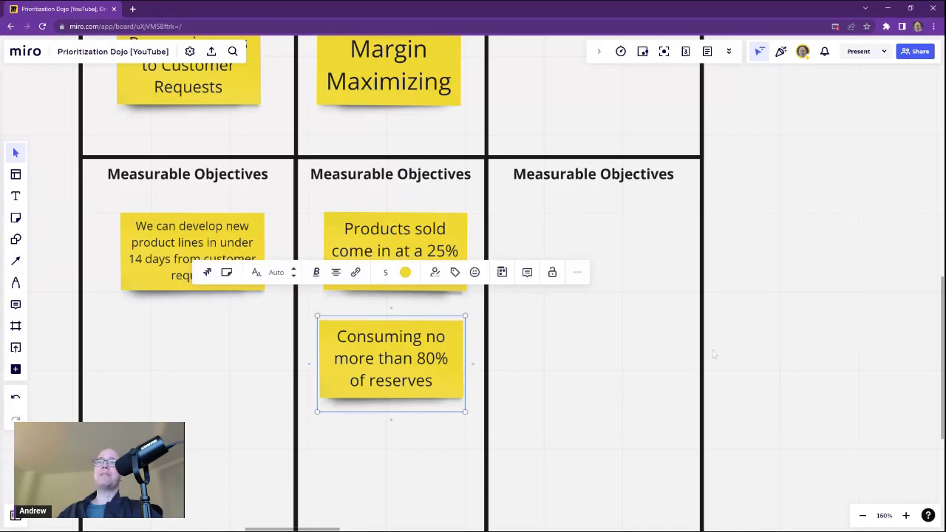
click(758, 303)
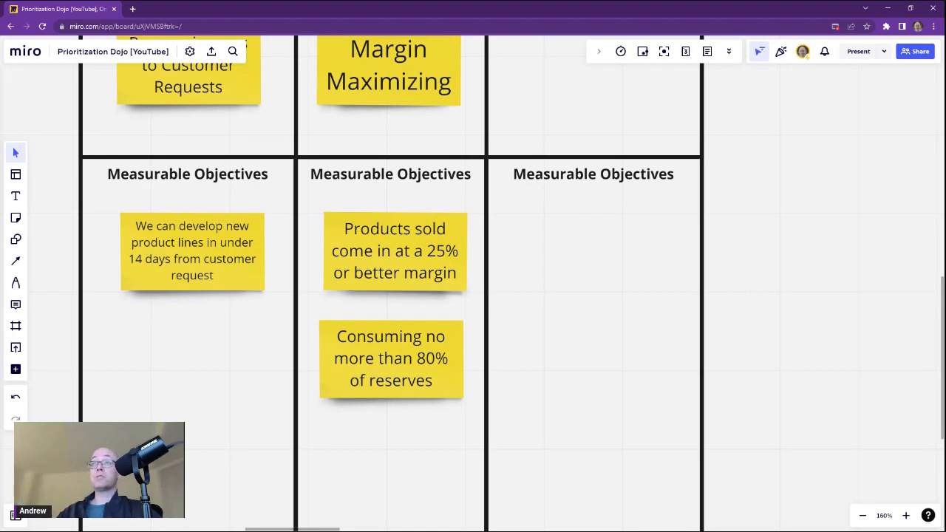
- Paste a copied yellow note into the first empty row under Feature Name in the Feature Evaluation table and clear its text
scroll(452, 403, down, 5)
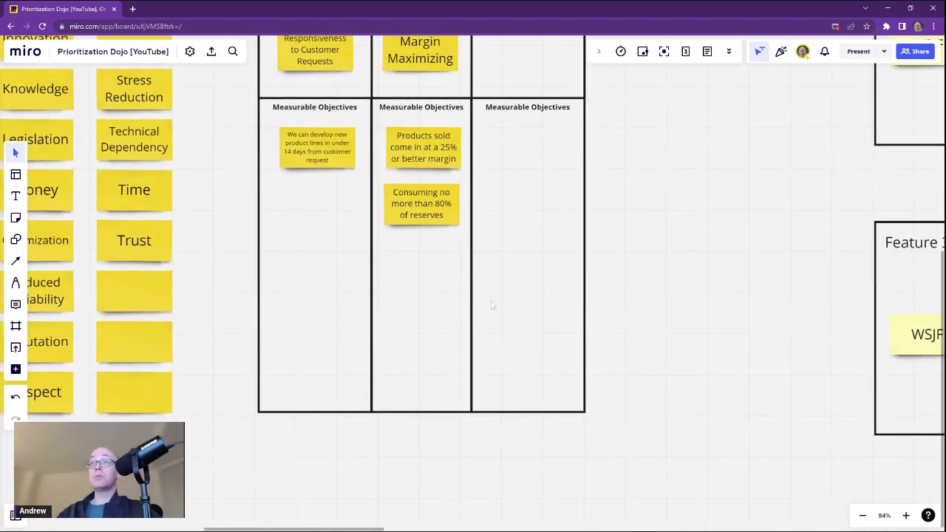
scroll(492, 333, up, 1)
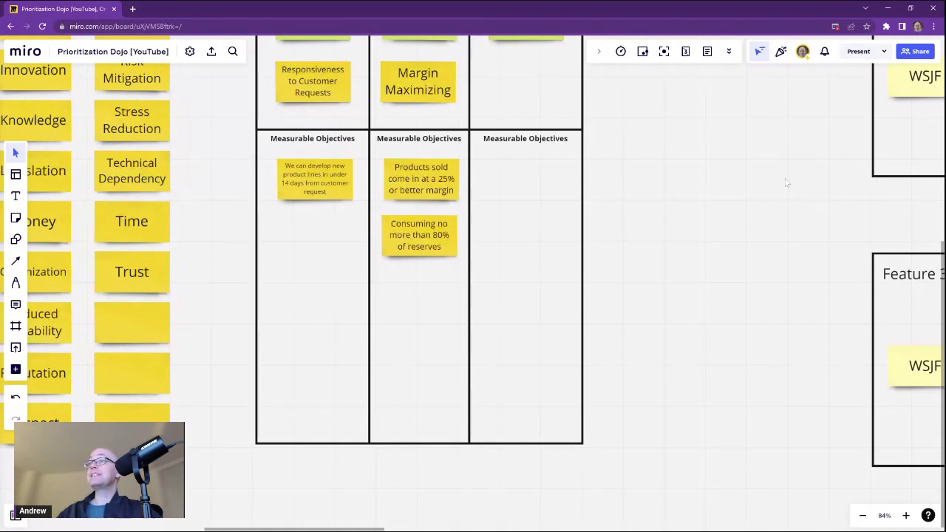
drag(786, 182, 173, 387)
drag(160, 221, 89, 418)
scroll(251, 359, down, 5)
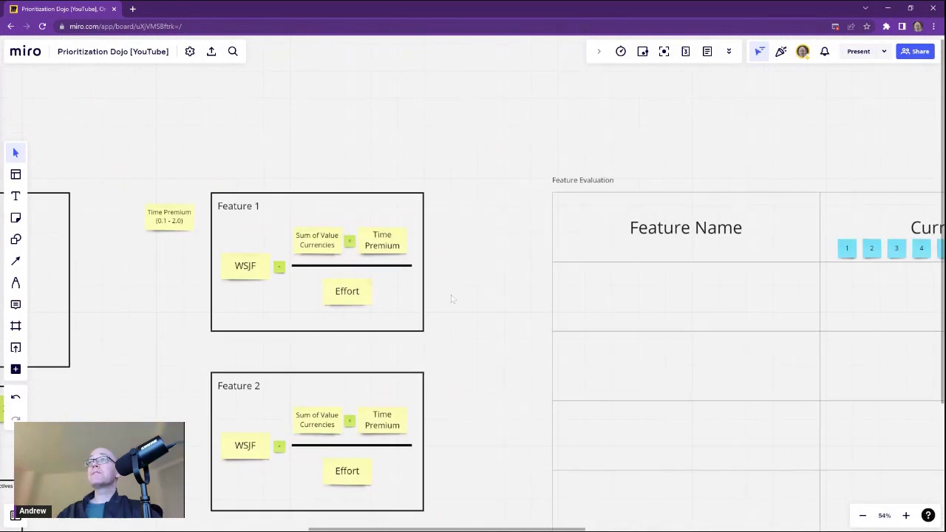
drag(489, 294, 193, 254)
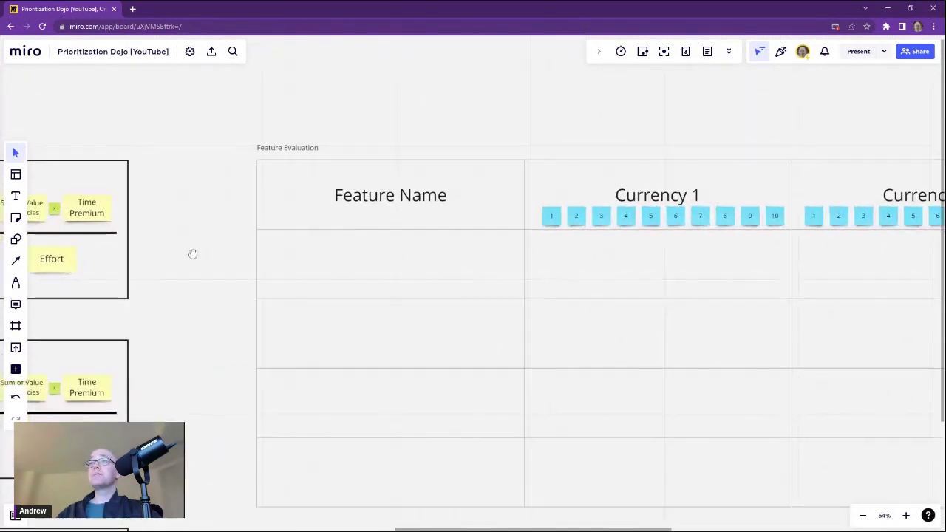
key(ctrl+v)
drag(396, 263, 361, 271)
double_click(384, 264)
key(BackSpace)
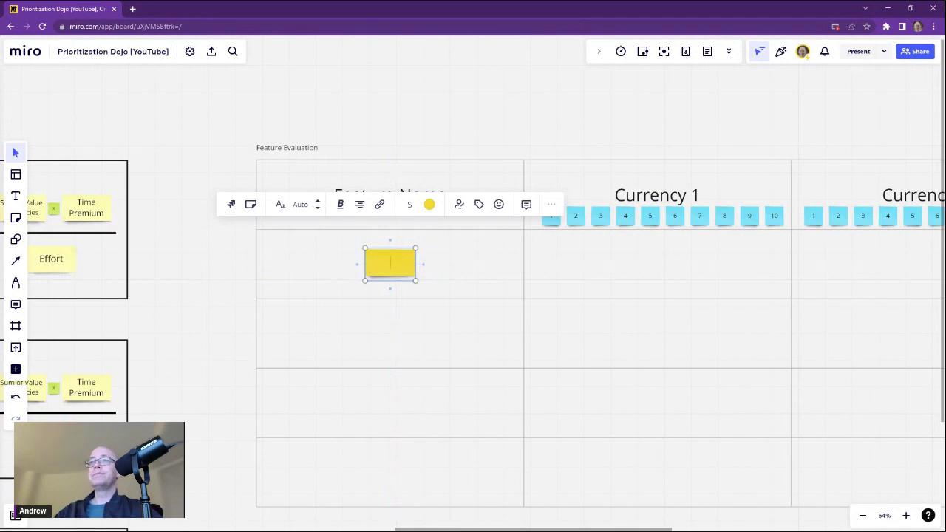
click(348, 254)
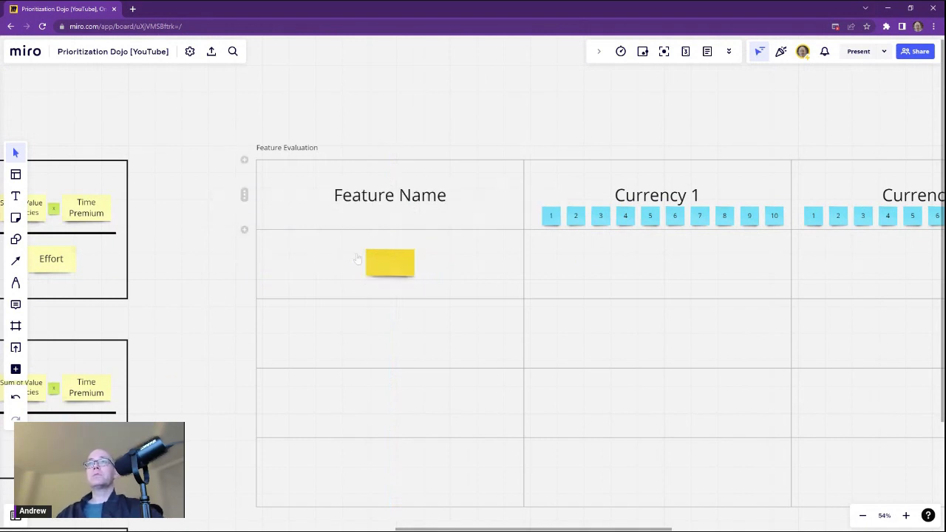
- Duplicate the blank note into the remaining three rows under Feature Name
click(396, 270)
drag(396, 269, 375, 475)
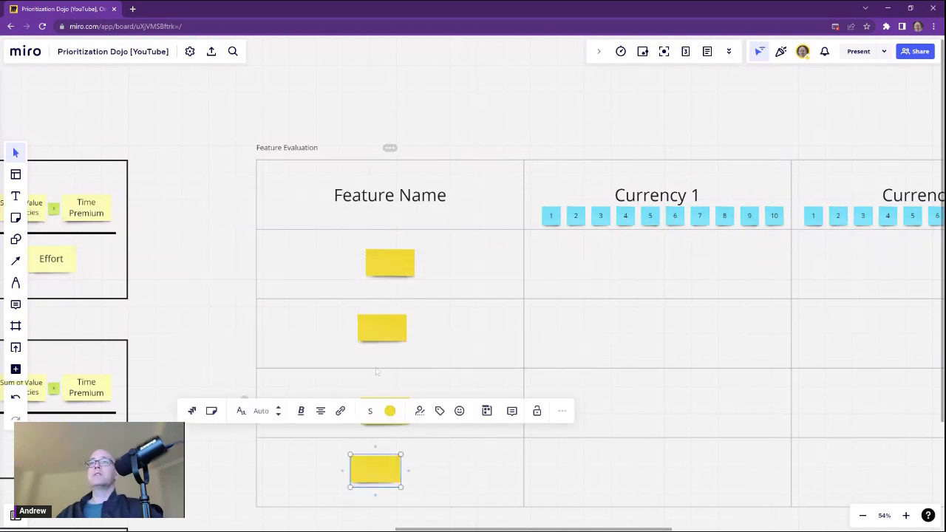
- Examine the Feature Evaluation table's currency and Time Premium columns alongside its blank feature notes
scroll(300, 116, right, 5)
scroll(300, 116, down, 2)
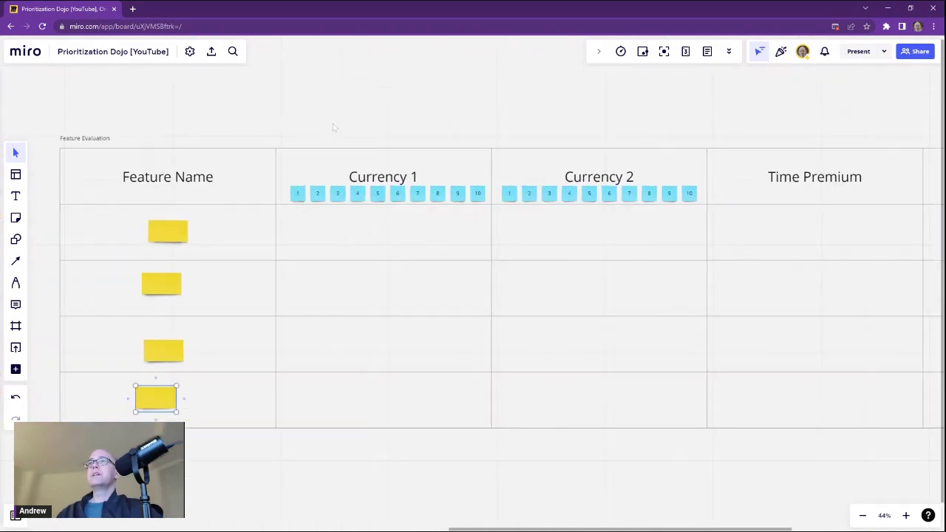
scroll(327, 125, left, 2)
scroll(377, 141, up, 2)
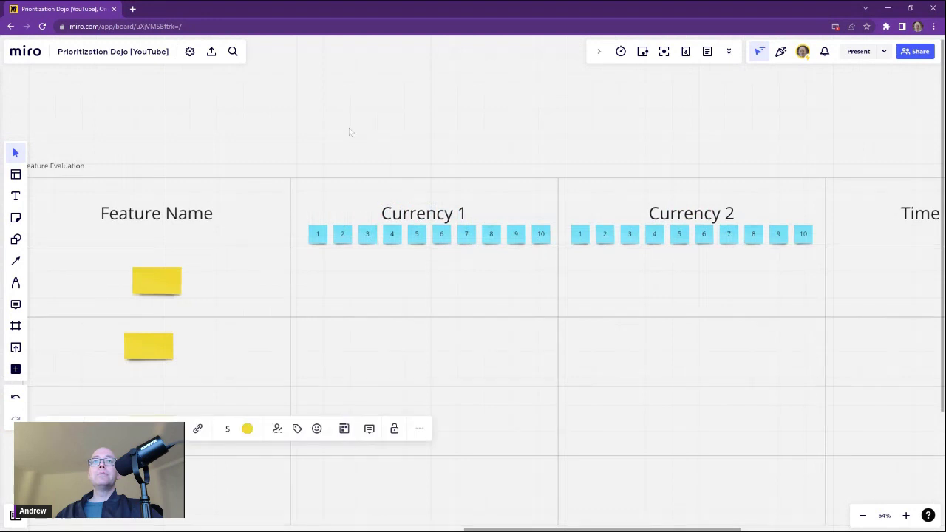
scroll(382, 76, down, 2)
scroll(382, 76, left, 2)
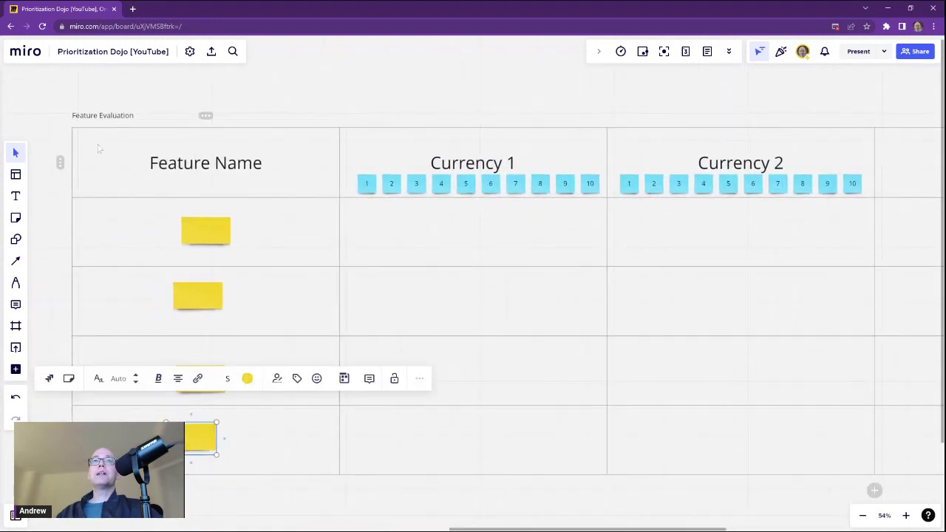
click(209, 238)
click(202, 294)
click(323, 118)
click(332, 100)
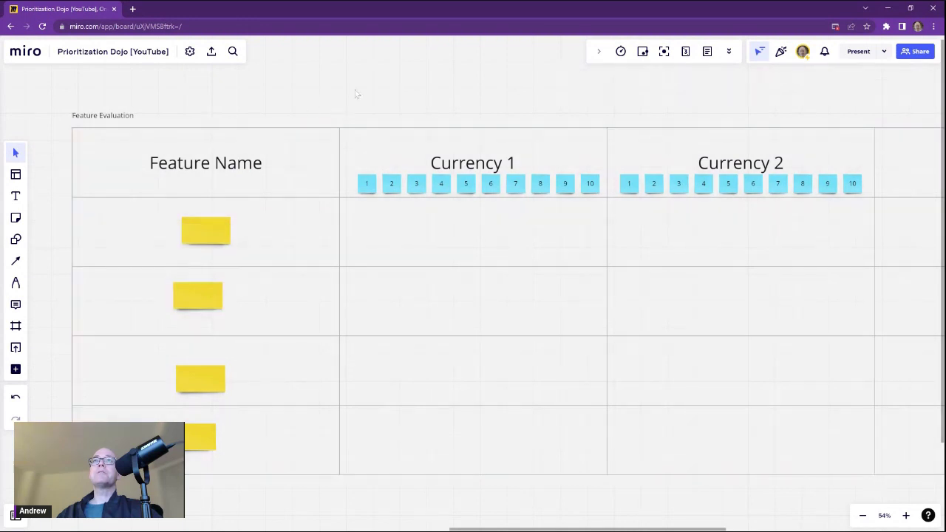
scroll(454, 87, left, 3)
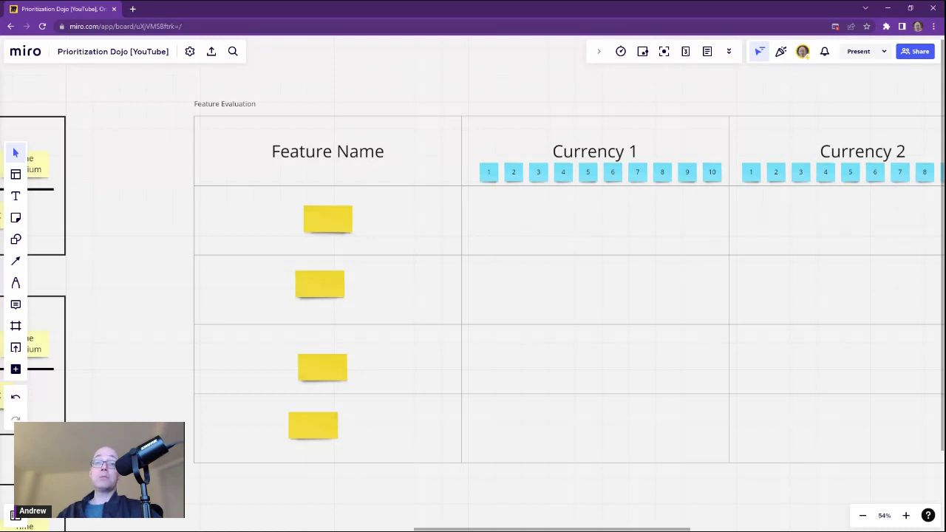
click(325, 225)
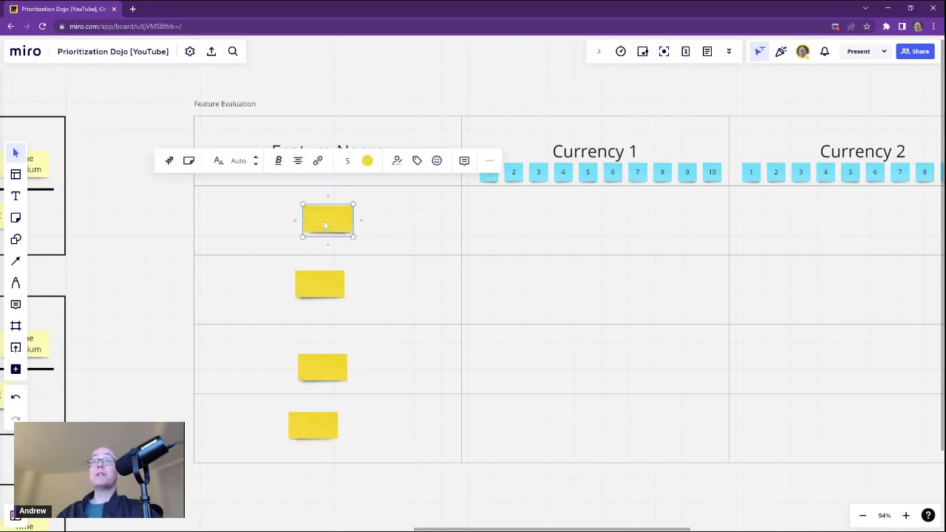
click(147, 283)
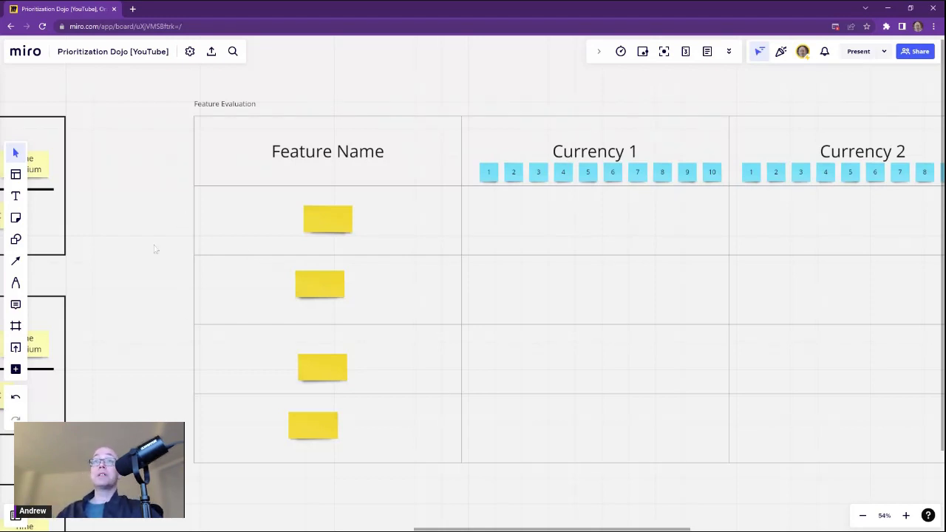
- Enter "Acuarial model vizualization" in the first note under Feature Name
scroll(155, 250, up, 4)
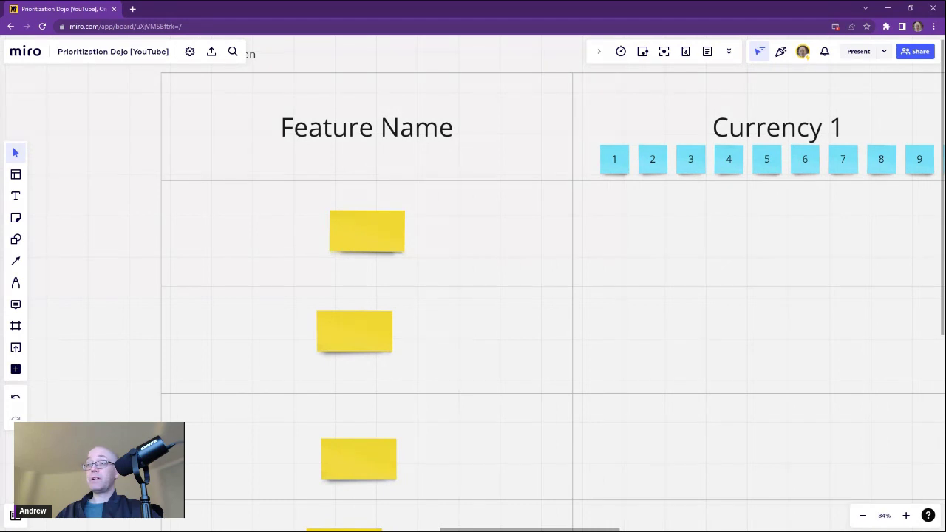
double_click(365, 236)
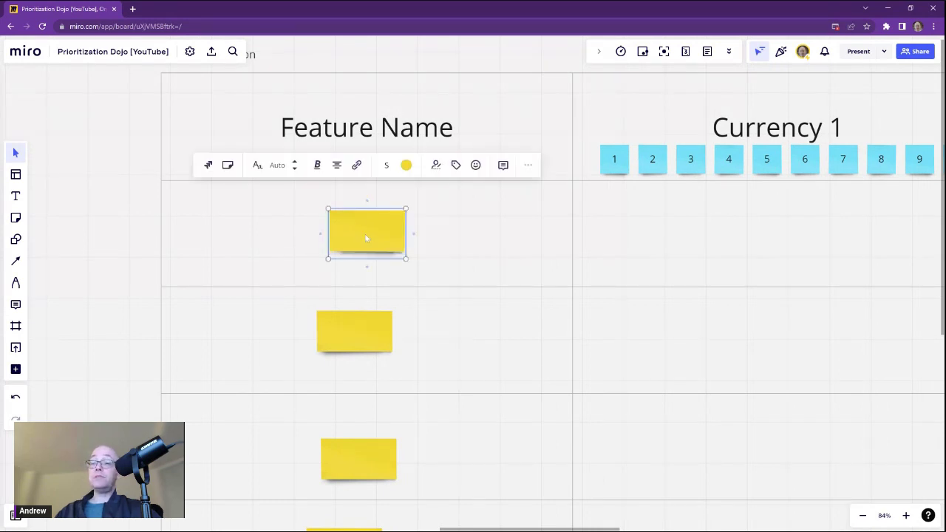
text(Acuarial model vis)
key(BackSpace)
text(zualization)
click(271, 238)
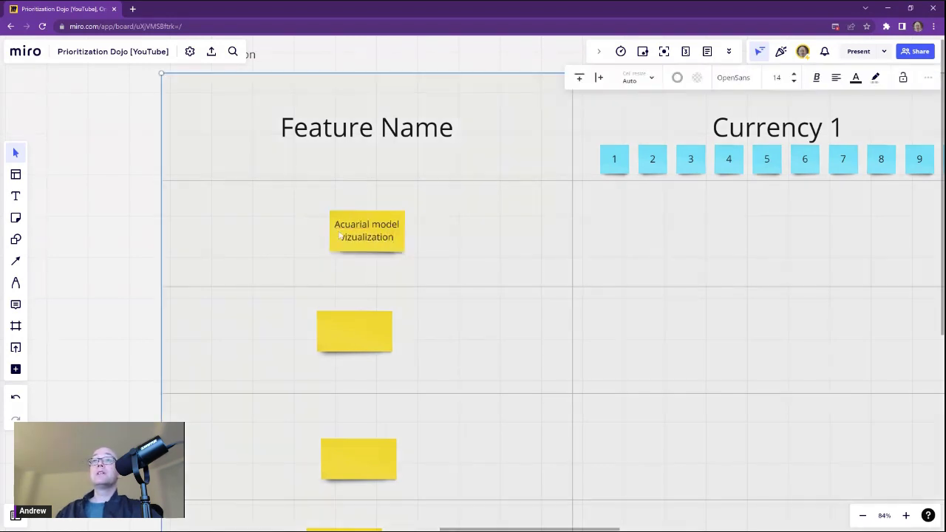
- Correct "Acuarial" to "Actuarial" in the first feature note
click(357, 228)
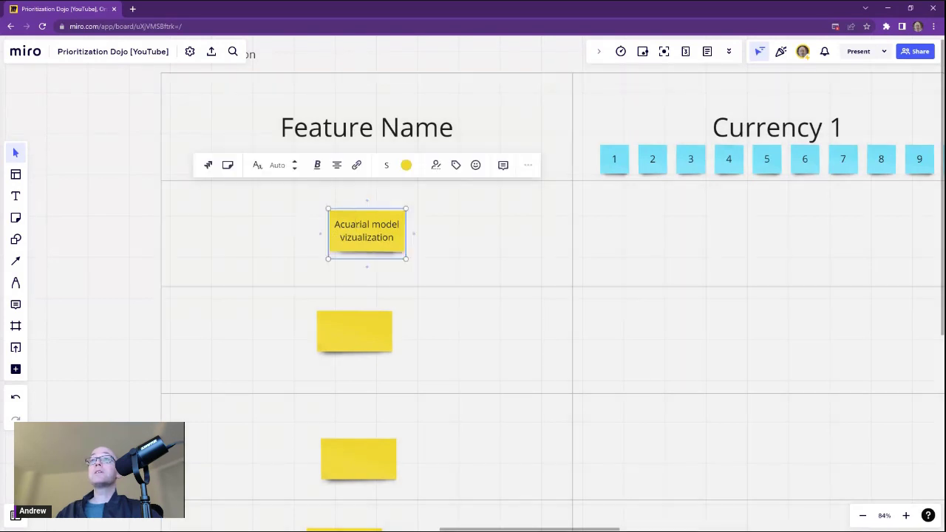
scroll(285, 215, up, 5)
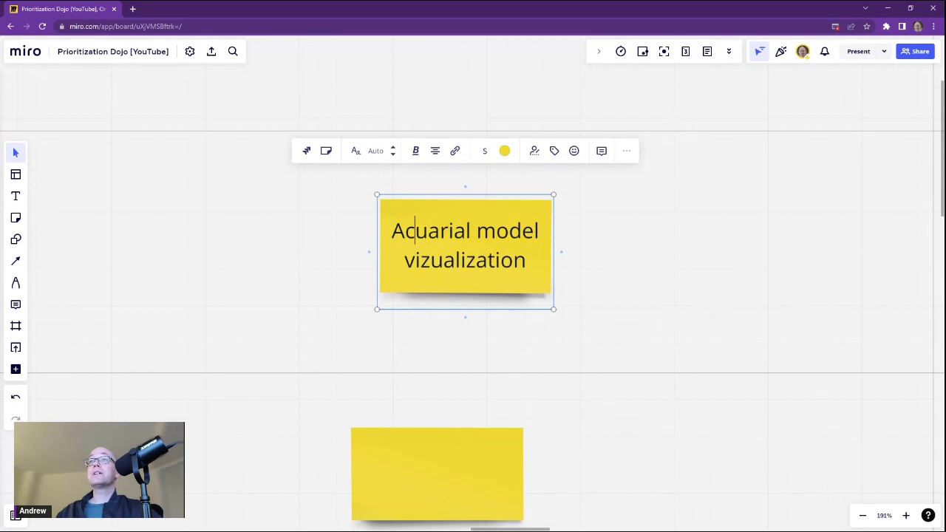
text(t)
click(294, 244)
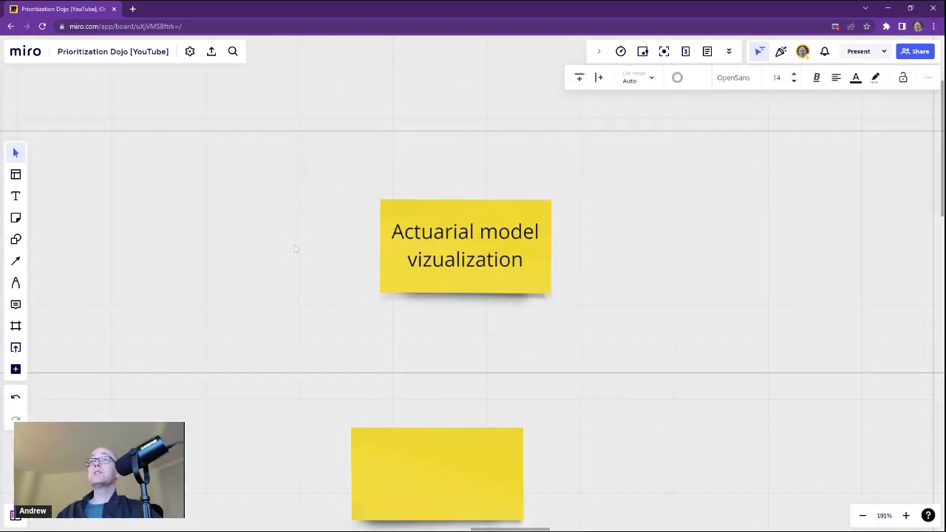
- Align the second blank feature note directly beneath the "Actuarial model vizualization" note
scroll(294, 244, down, 5)
drag(517, 323, 414, 266)
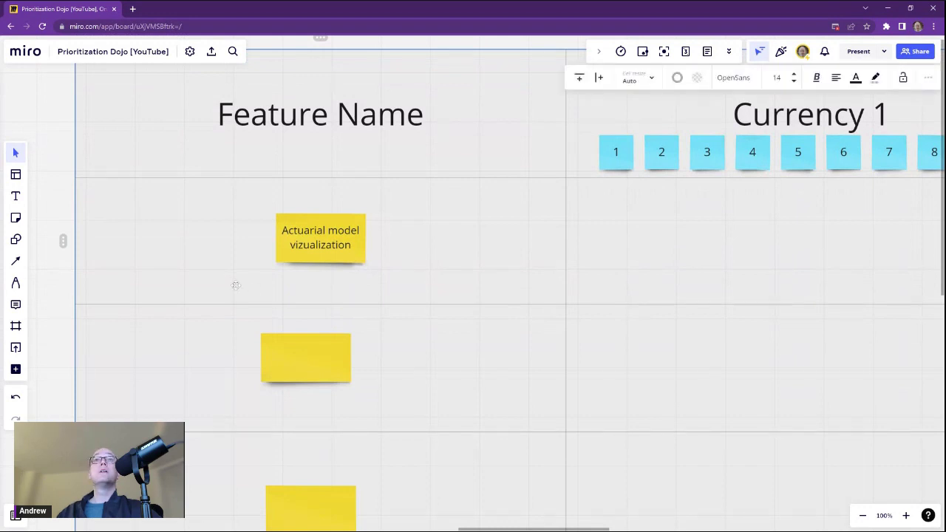
scroll(232, 251, down, 2)
click(102, 259)
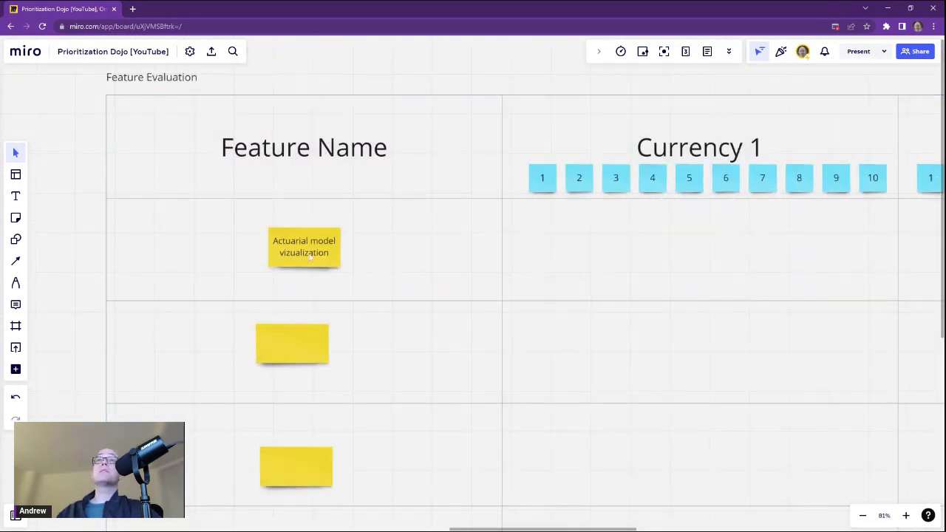
drag(298, 341, 306, 347)
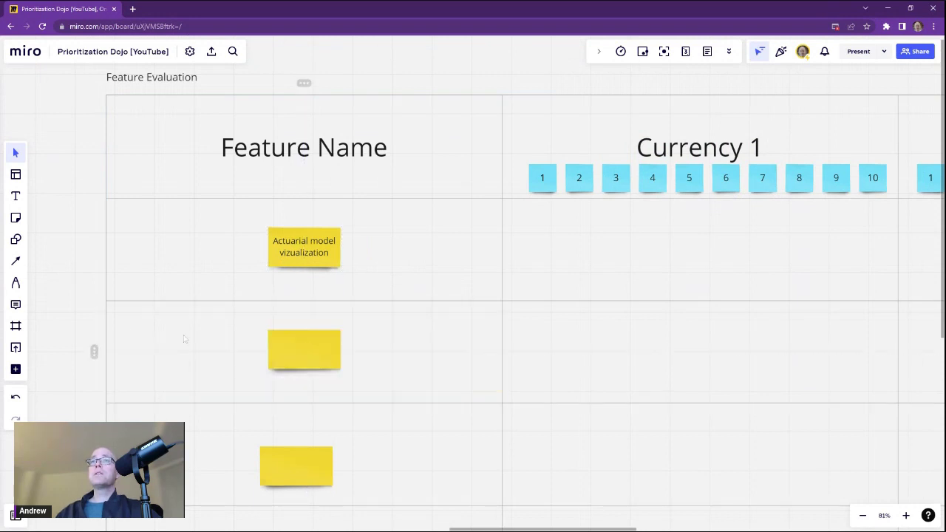
- Examine the board areas beside the Feature Evaluation table, including the WSJF formula boxes for the individual features
scroll(79, 321, down, 5)
drag(80, 274, 352, 283)
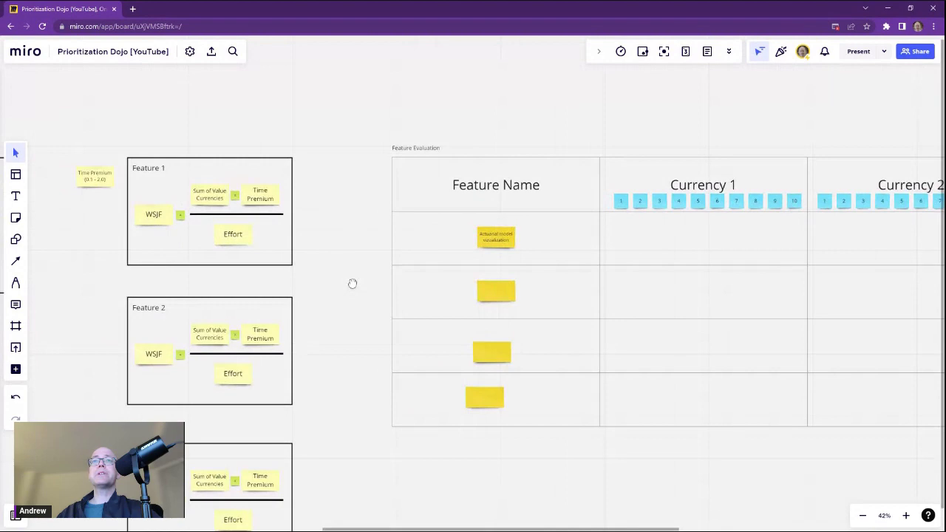
scroll(352, 284, left, 10)
scroll(232, 317, up, 2)
scroll(232, 318, up, 4)
scroll(232, 318, down, 6)
scroll(348, 311, right, 5)
scroll(447, 287, up, 6)
scroll(447, 287, up, 5)
- Enter "Comparative sales tool" in the blank note beneath "Actuarial model vizualization"
double_click(385, 267)
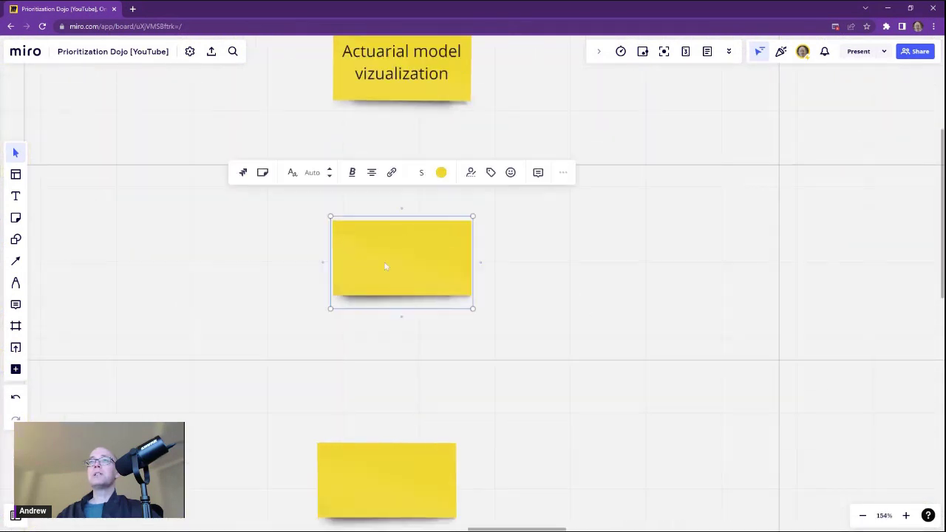
text(C)
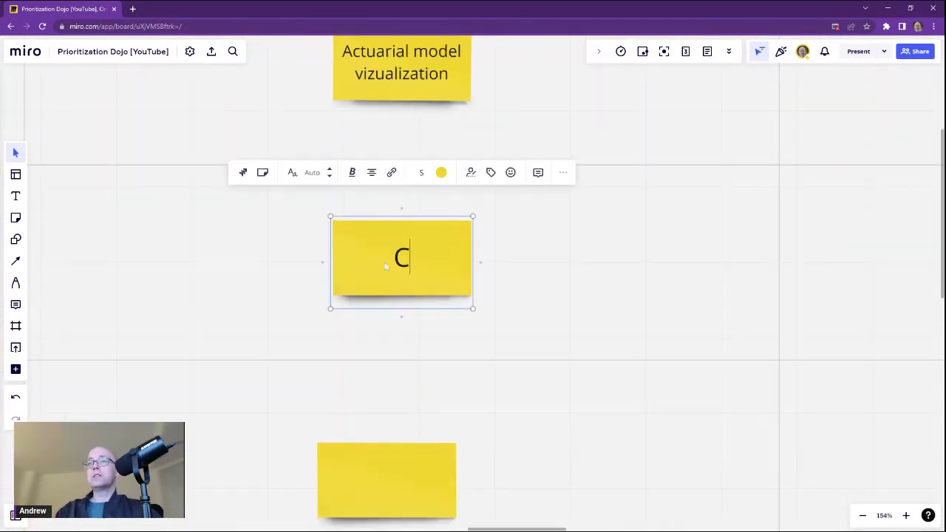
text(omparative sales)
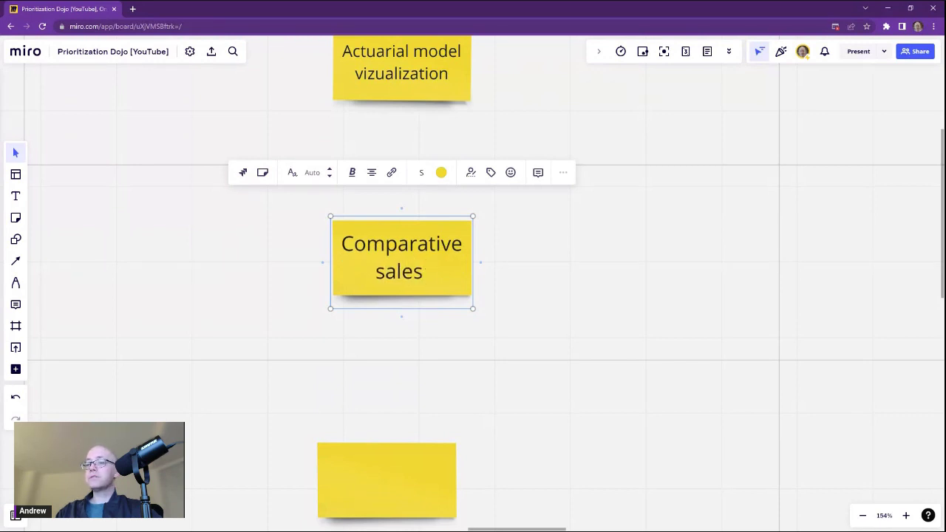
text(tool)
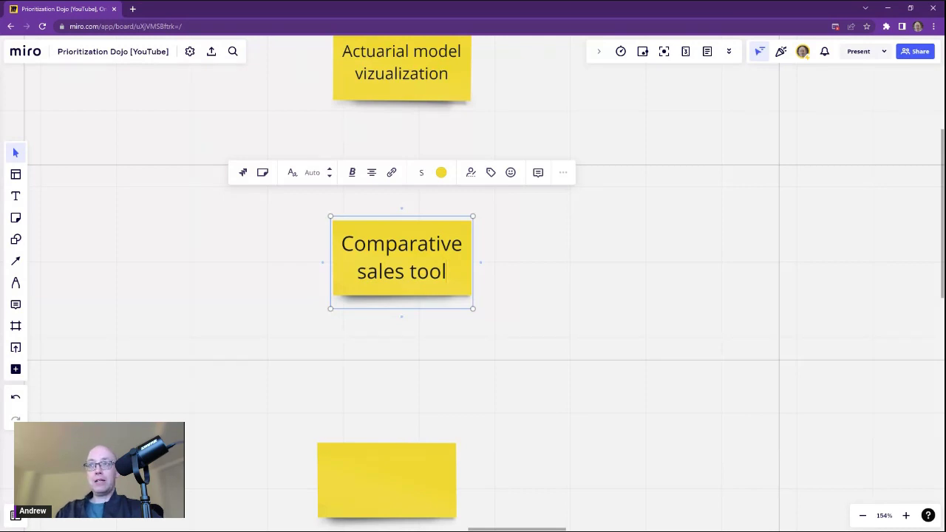
- Replace the second feature note's text with "Package Dealer"
key(BackSpace)
key(BackSpace)
key(BackSpace)
key(BackSpace)
key(BackSpace)
key(BackSpace)
key(BackSpace)
key(BackSpace)
key(BackSpace)
key(BackSpace)
key(BackSpace)
key(BackSpace)
key(BackSpace)
key(BackSpace)
key(BackSpace)
key(BackSpace)
key(BackSpace)
key(BackSpace)
key(BackSpace)
key(BackSpace)
key(BackSpace)
key(BackSpace)
text(Package Dealers)
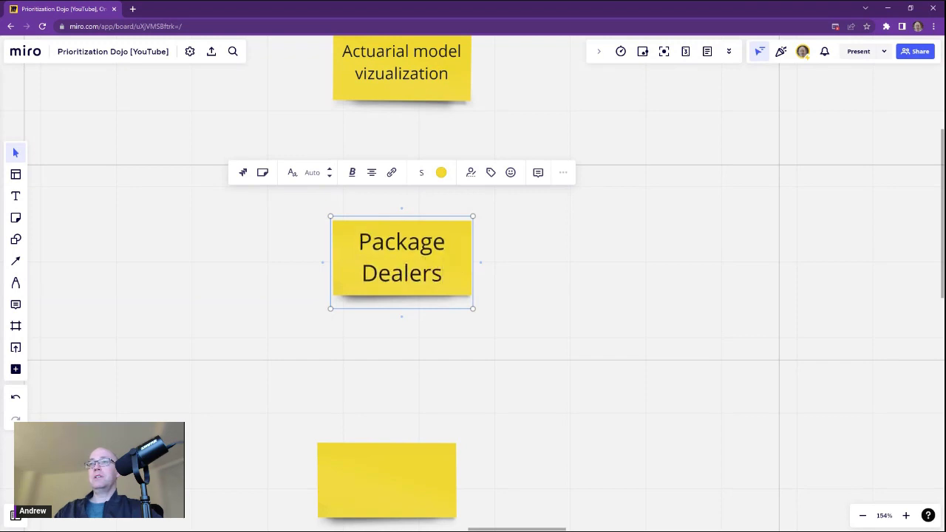
key(BackSpace)
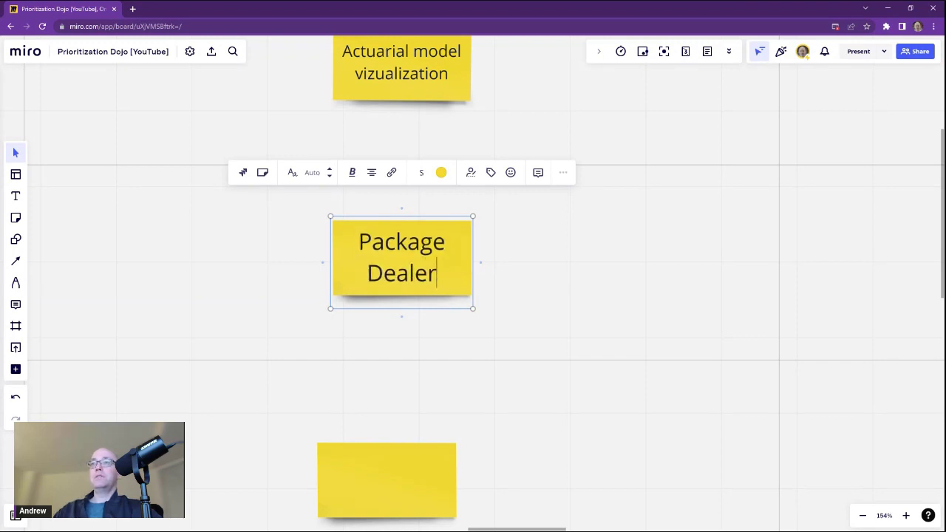
click(260, 279)
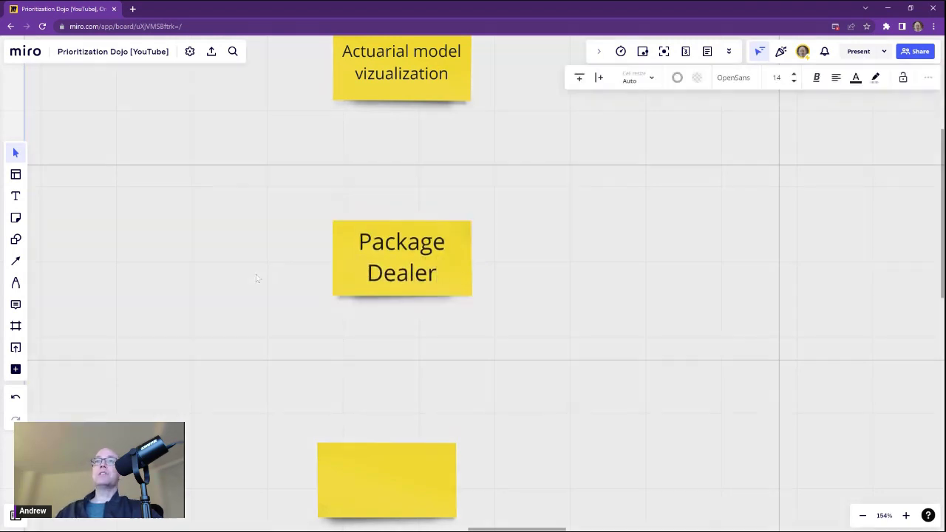
scroll(259, 277, down, 4)
scroll(66, 200, up, 3)
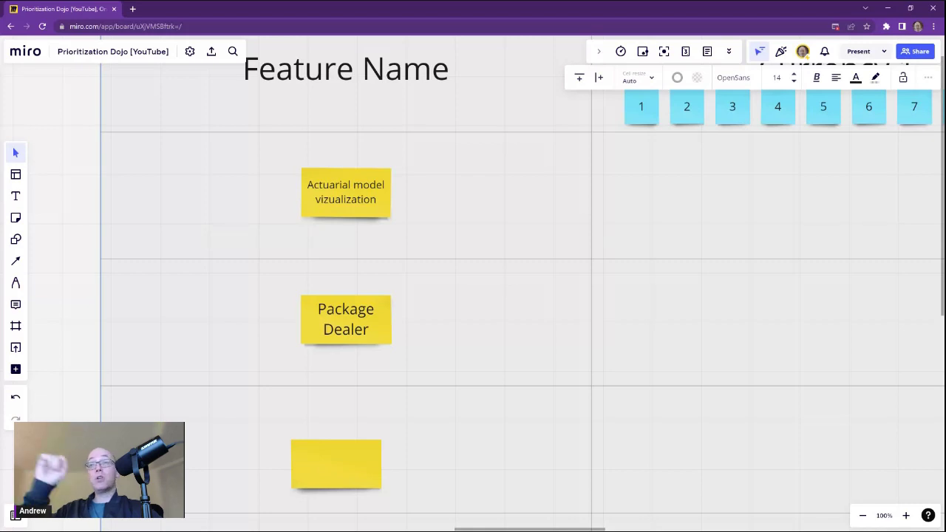
click(357, 329)
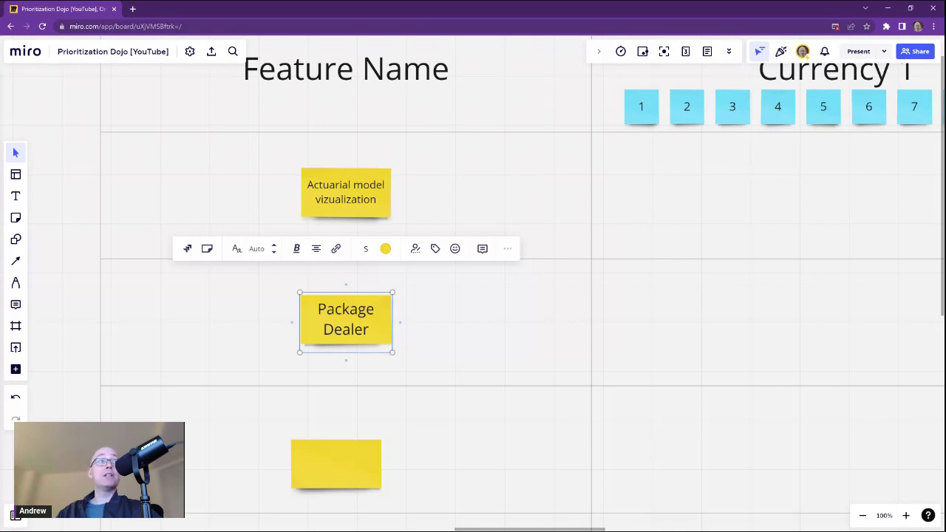
click(66, 188)
scroll(66, 188, down, 5)
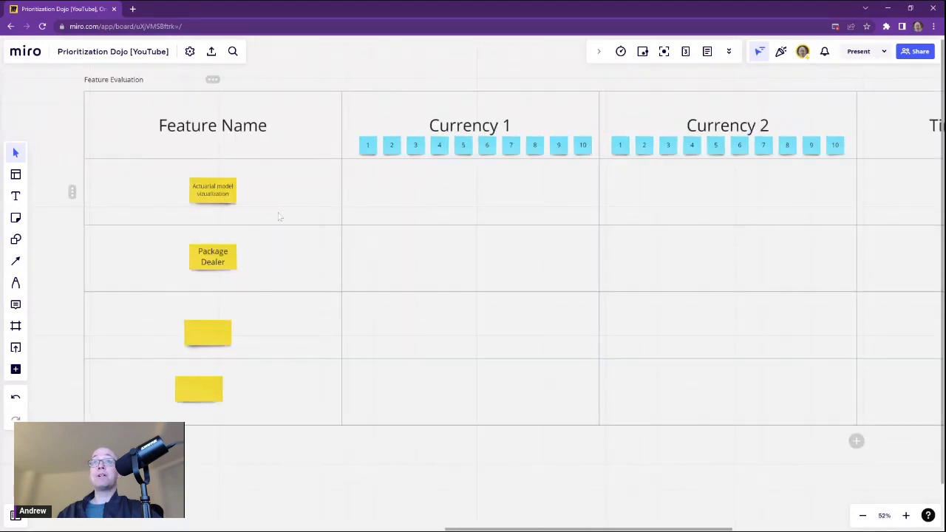
- Copy the "6" note into Currency 1's first feature row as a blank pink note, and duplicate it under Currency 2
scroll(276, 219, up, 3)
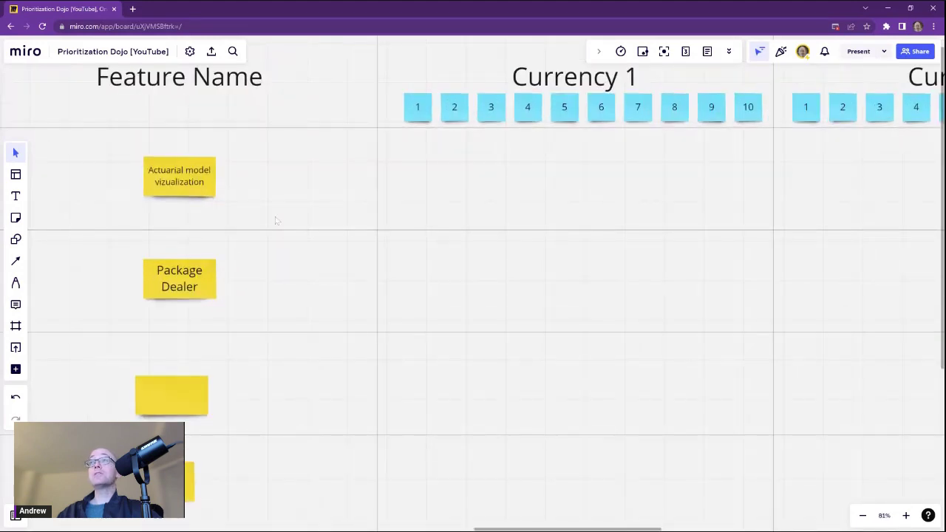
drag(597, 175, 365, 251)
click(368, 190)
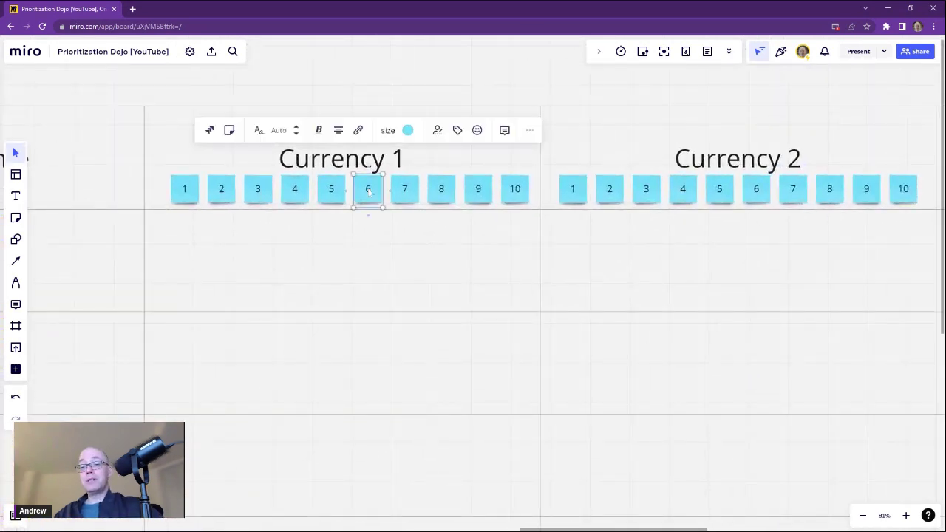
key(ctrl+v)
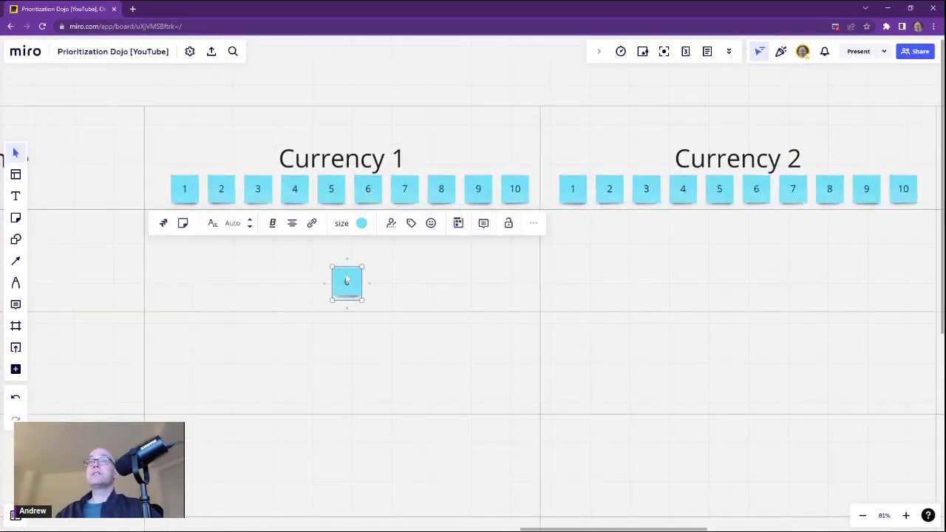
click(361, 223)
click(349, 289)
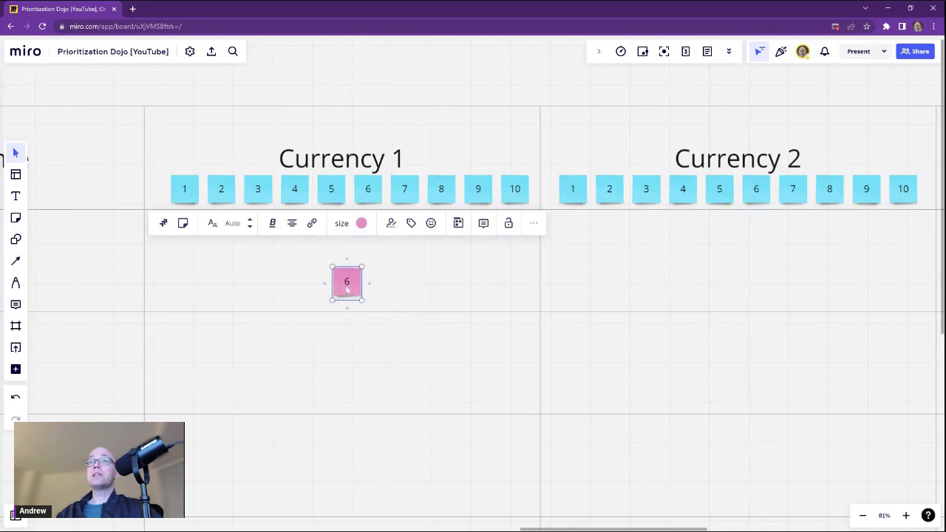
double_click(347, 284)
key(BackSpace)
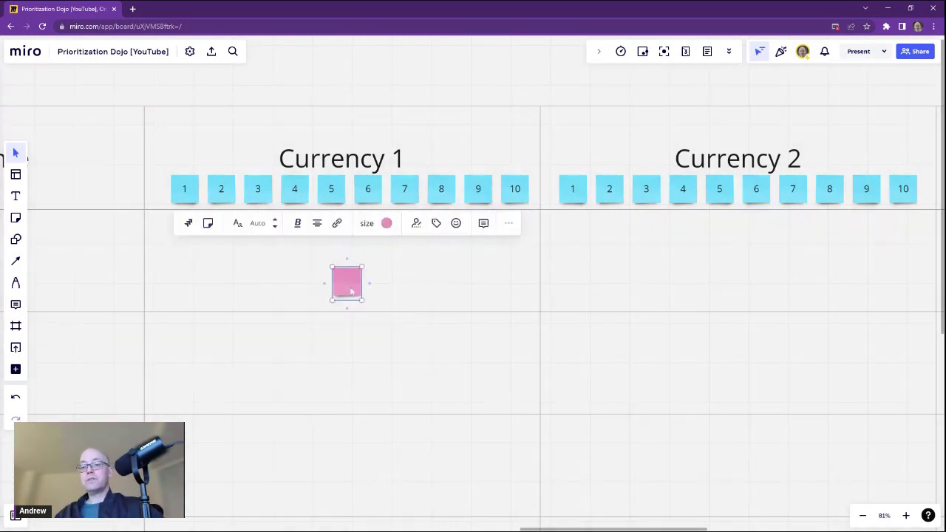
key(ctrl+v)
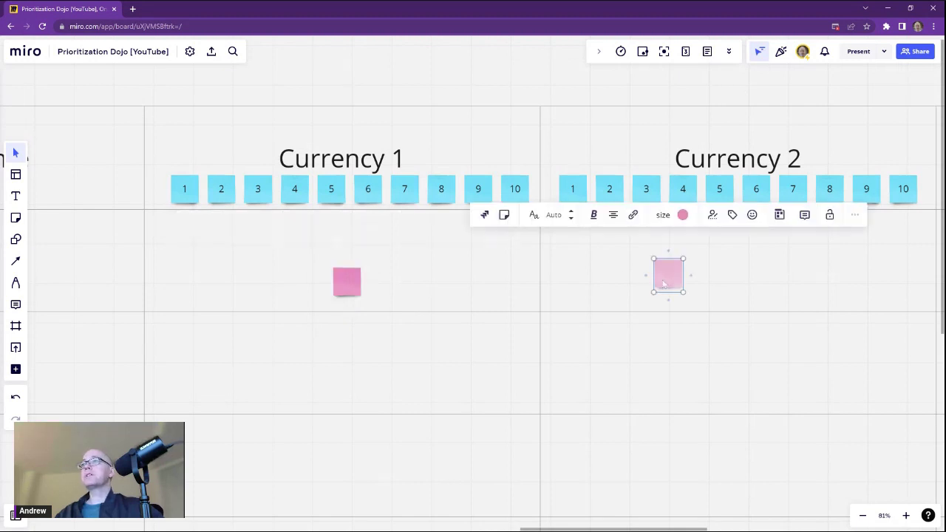
- Add a blank green note beside the pink one under Currency 1 and duplicate it beside the pink note under Currency 2
key(ctrl+v)
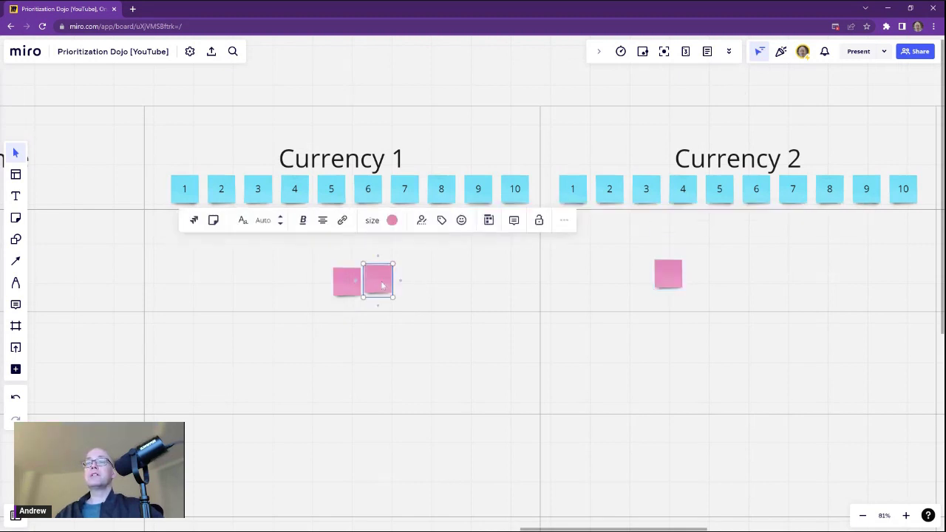
click(417, 220)
click(426, 267)
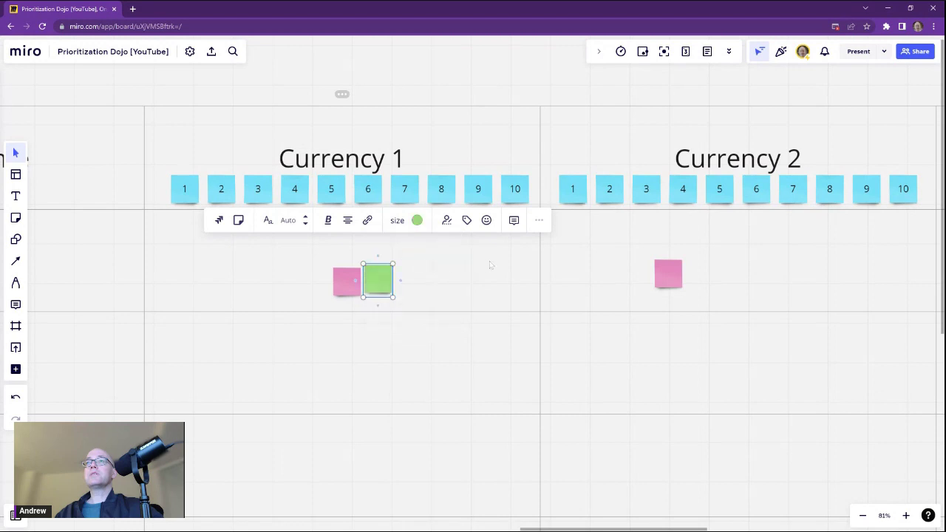
click(394, 287)
click(383, 286)
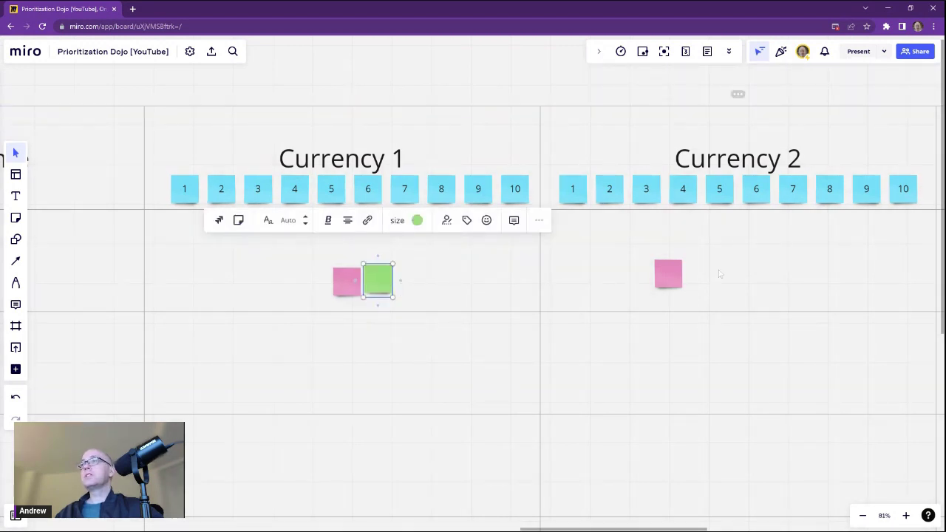
key(ctrl+v)
- Add a blank orange note to the first feature row under Currency 1 and duplicate it under Currency 2
click(384, 286)
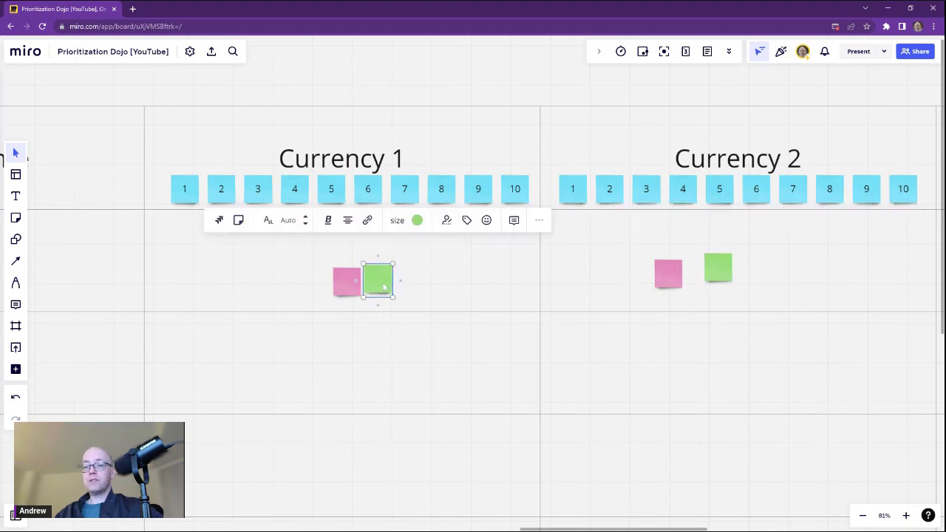
key(ctrl+v)
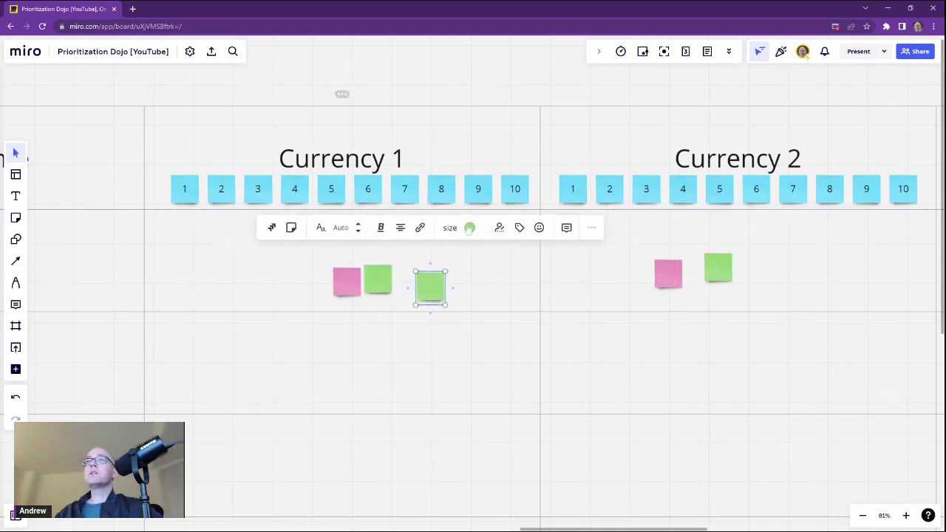
click(469, 229)
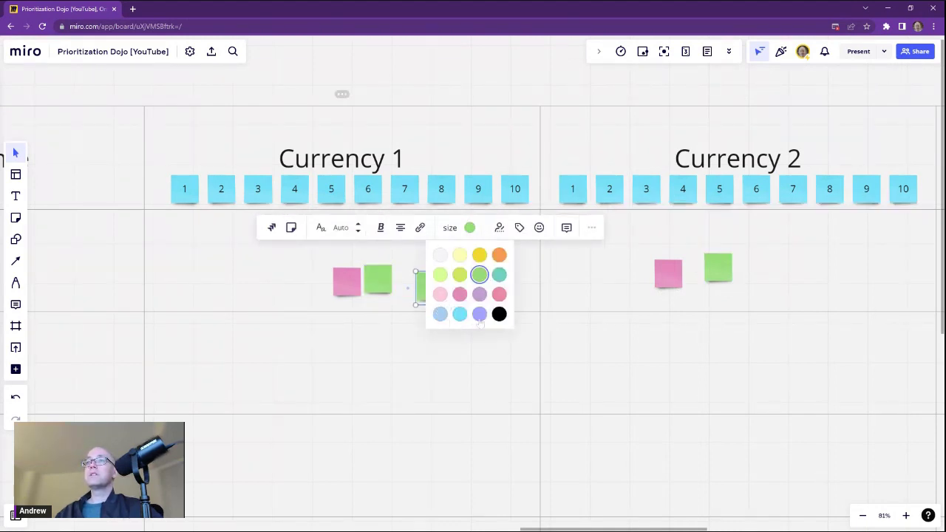
click(498, 255)
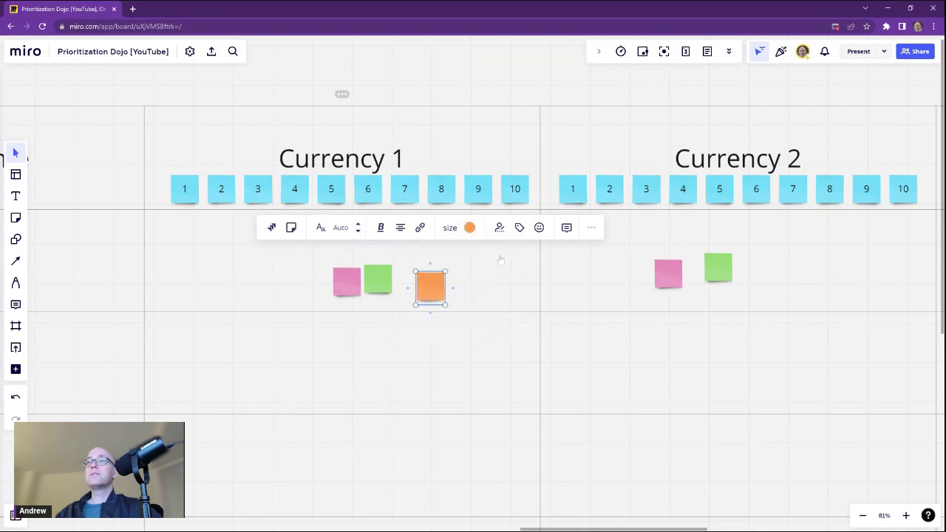
click(469, 147)
click(441, 286)
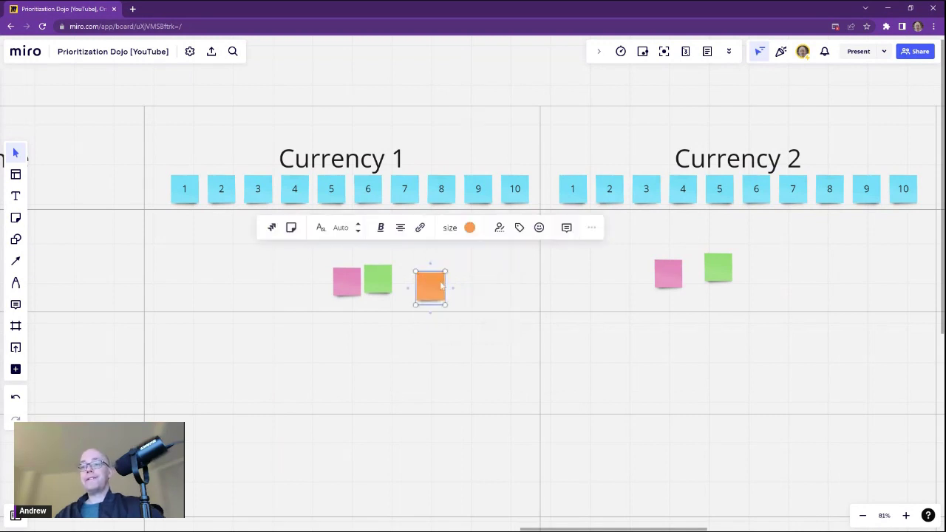
key(ctrl+v)
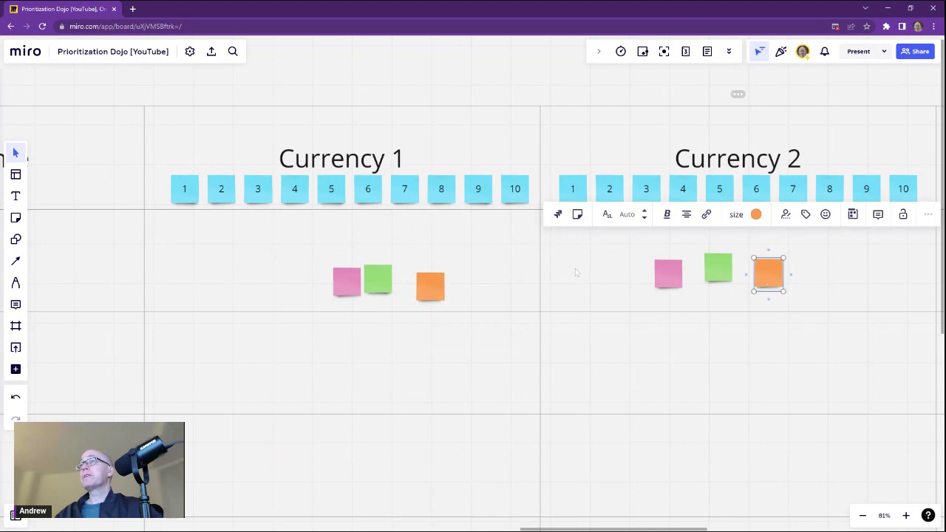
- Copy Currency 1's pink, green and orange notes as a set into the empty space above the Feature Evaluation table
scroll(444, 256, down, 5)
drag(346, 246, 463, 288)
key(ctrl+v)
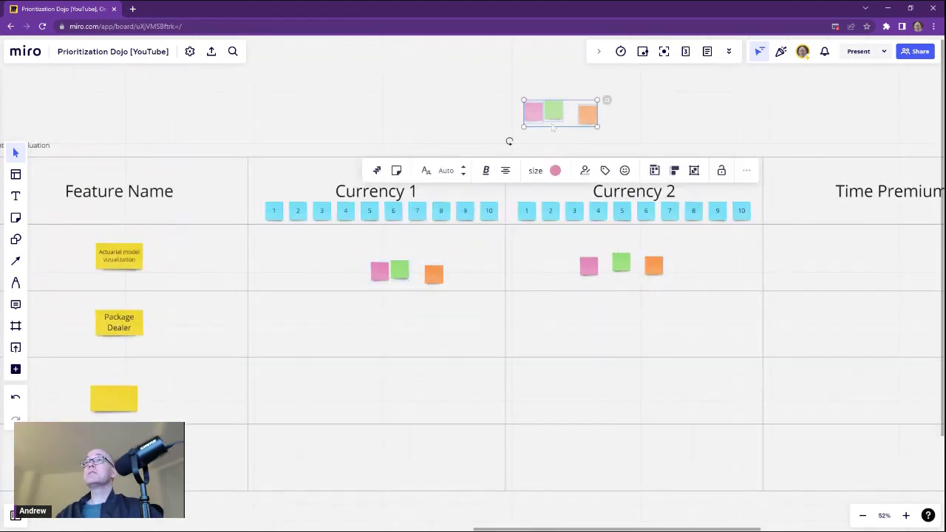
click(453, 120)
- Spread Currency 1's notes along the scale, with pink between 4 and 5, green near 6 and orange near 8
scroll(410, 272, up, 5)
scroll(383, 292, up, 3)
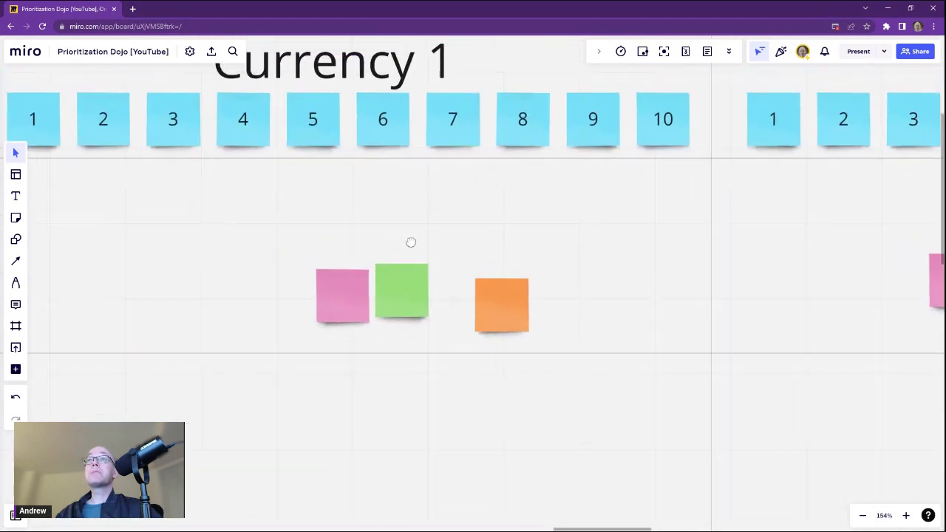
scroll(485, 293, down, 4)
scroll(475, 300, right, 2)
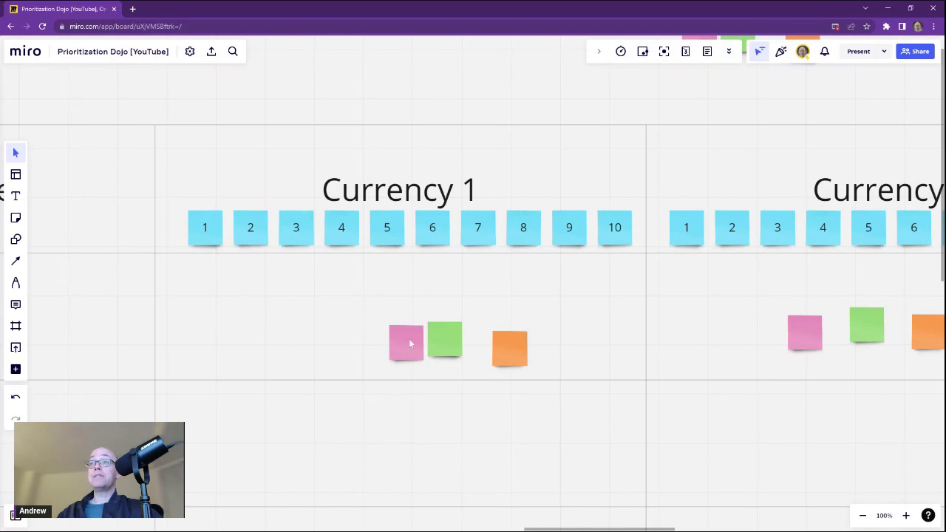
drag(406, 344, 362, 349)
drag(443, 339, 423, 319)
drag(522, 345, 514, 318)
- Copy the "Responsiveness to Customer Requests" note from the value currencies onto the Currency 1 heading of the Feature Evaluation table
scroll(514, 318, down, 3)
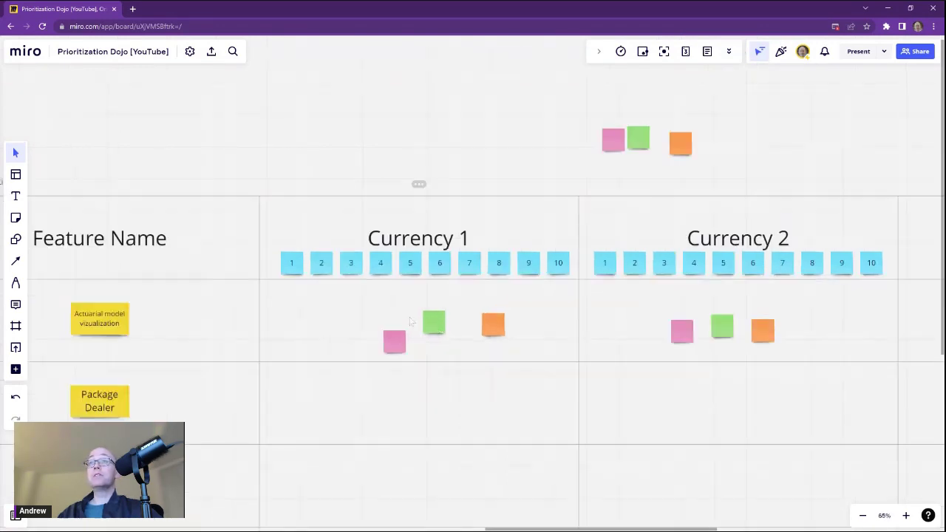
drag(313, 304, 461, 305)
scroll(461, 304, up, 3)
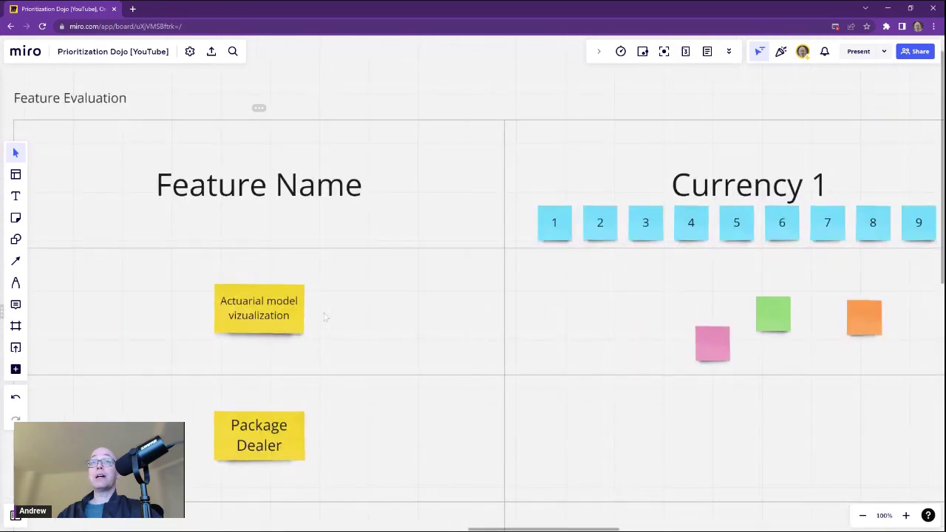
scroll(589, 301, down, 10)
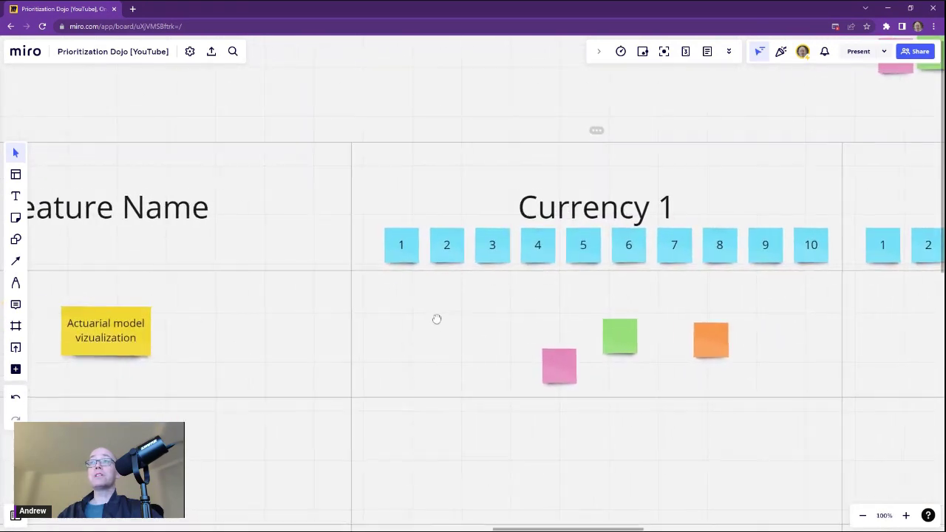
drag(233, 303, 477, 249)
scroll(307, 284, up, 3)
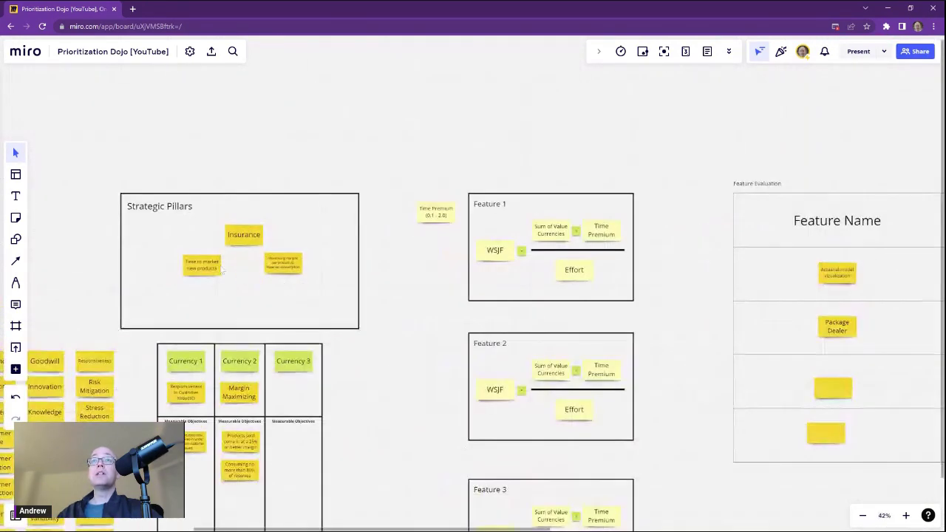
click(204, 266)
click(186, 394)
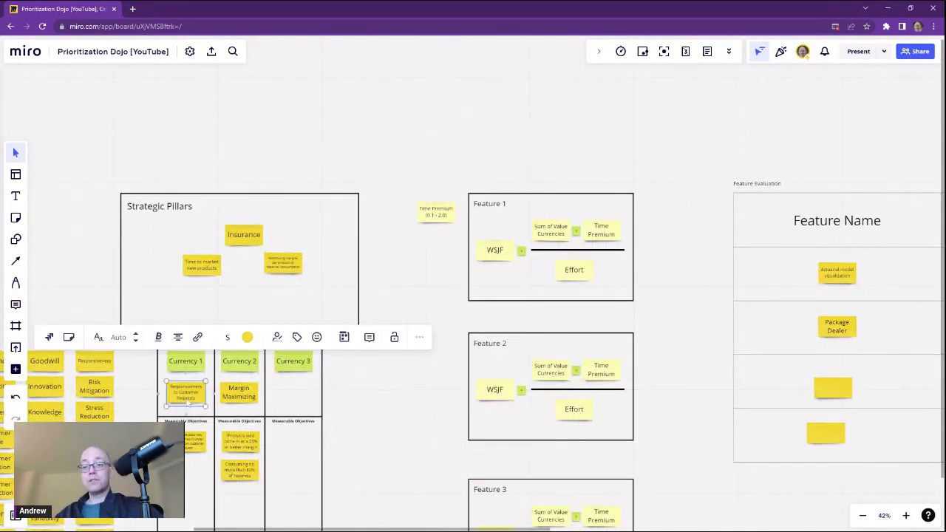
scroll(509, 183, down, 2)
scroll(509, 184, right, 2)
scroll(509, 184, up, 4)
key(ctrl+v)
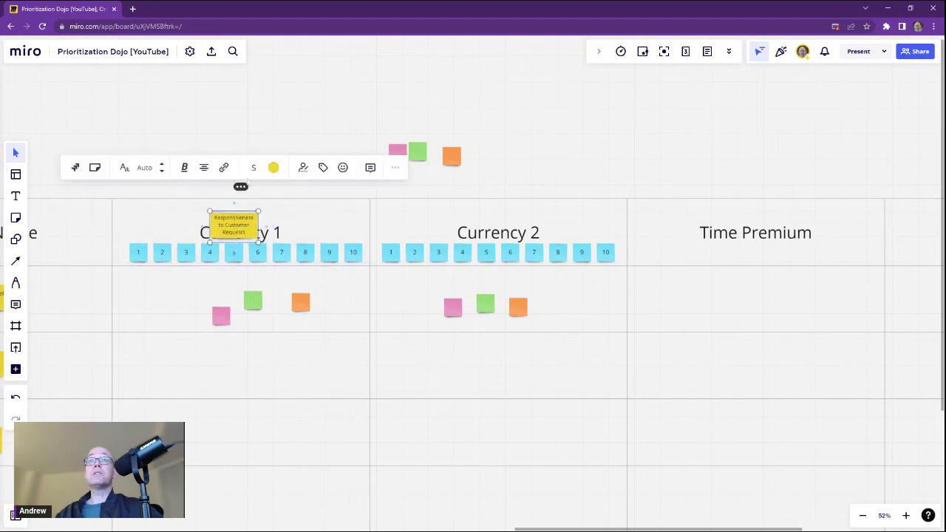
- Copy the "Margin Maximizing" note from the value currencies onto the Currency 2 heading of the Feature Evaluation table
scroll(266, 133, down, 3)
scroll(237, 222, left, 4)
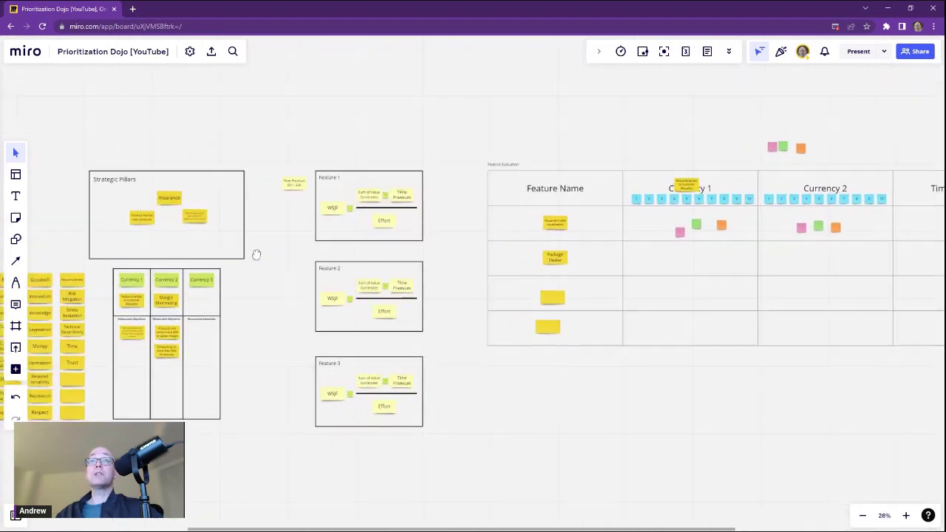
scroll(256, 256, up, 5)
click(221, 277)
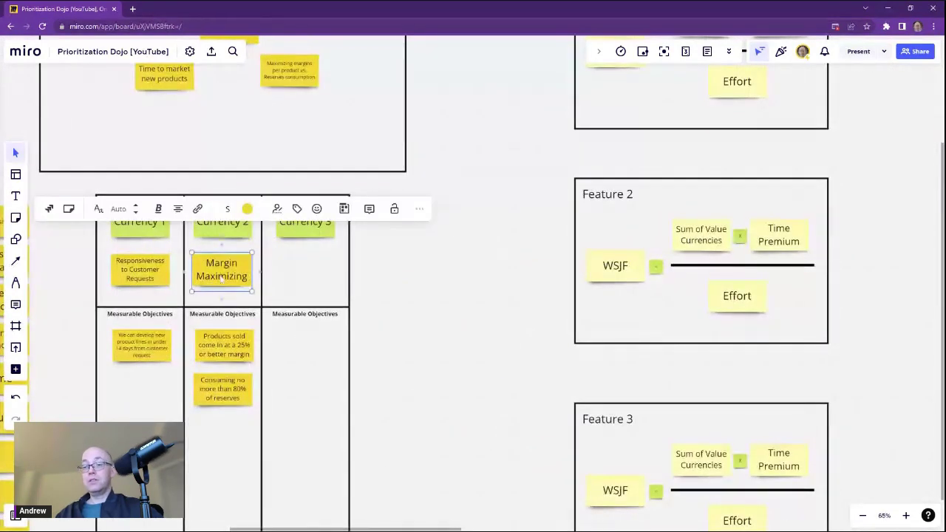
scroll(221, 277, down, 5)
scroll(518, 248, up, 6)
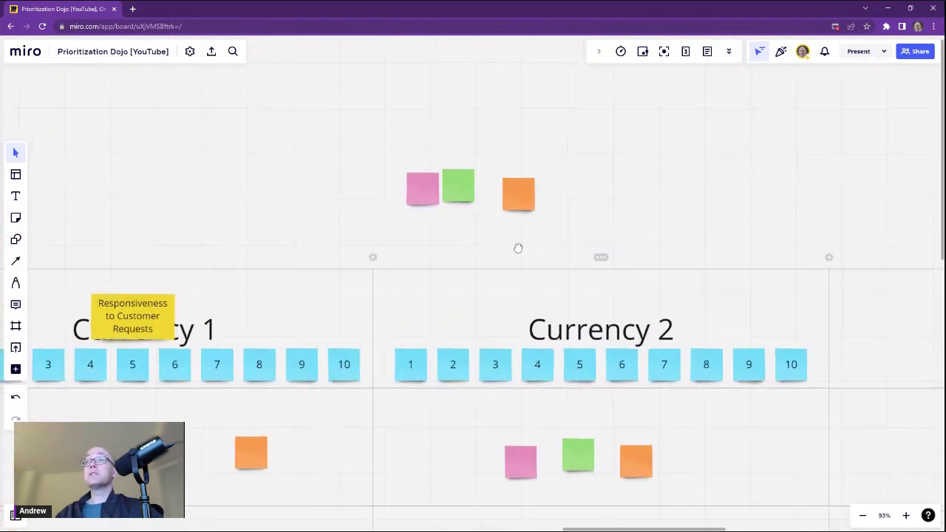
drag(518, 248, 449, 215)
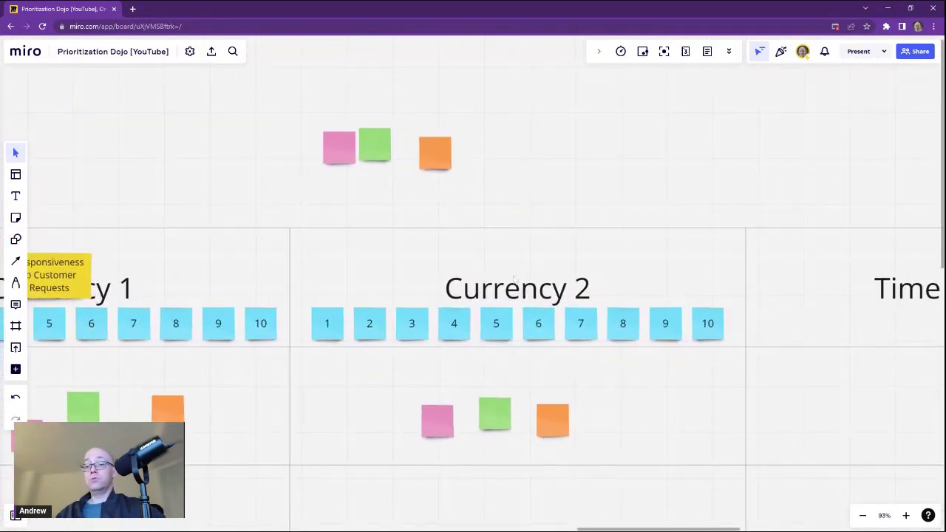
key(ctrl+v)
drag(517, 277, 520, 278)
click(548, 171)
- Score the first feature's pink Currency 1 note 3 and place it beneath the 3 on the scale
drag(345, 393, 682, 302)
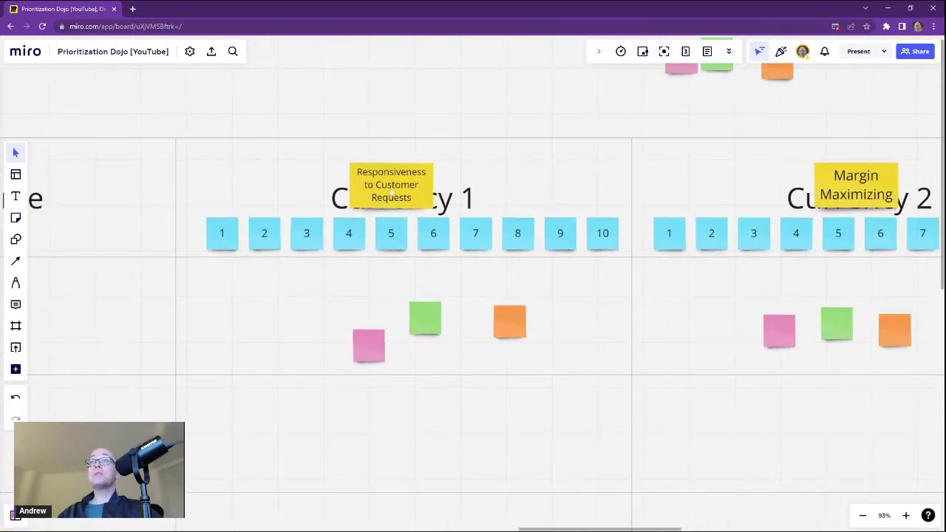
double_click(373, 352)
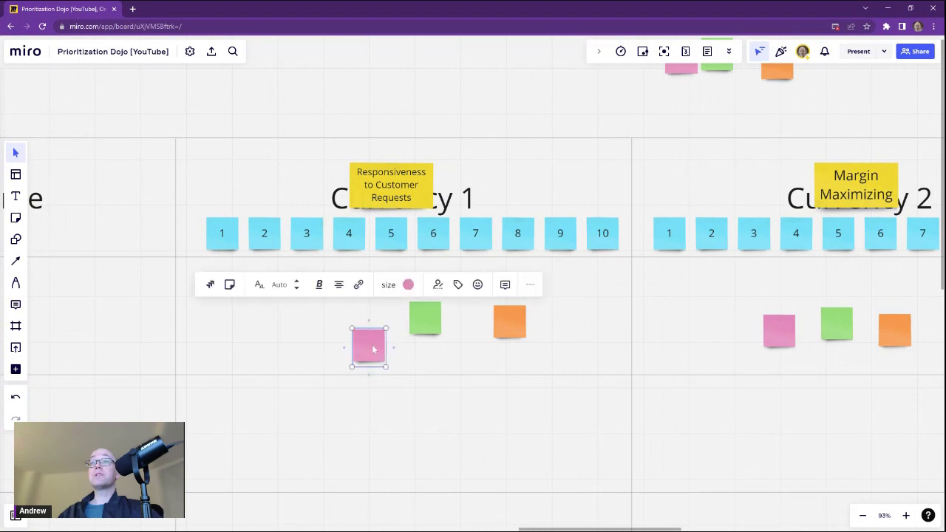
text(3)
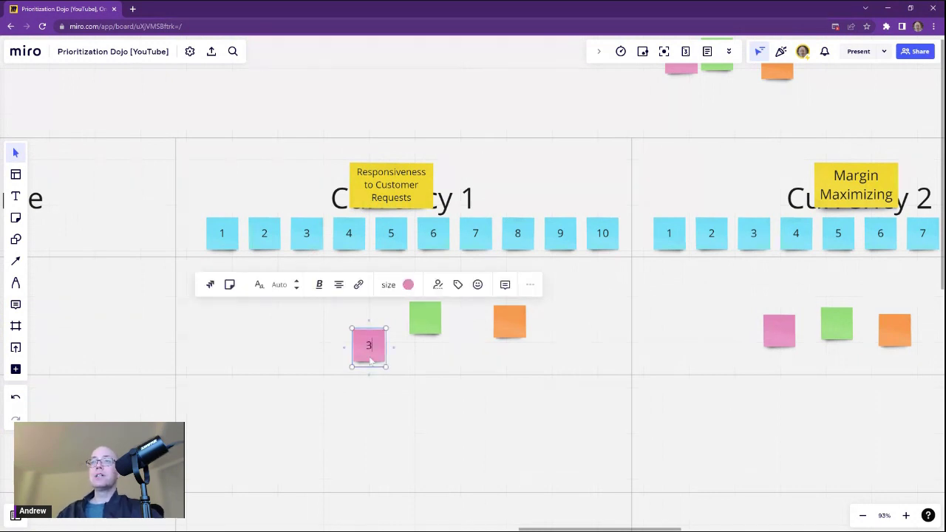
click(287, 340)
drag(375, 357, 325, 306)
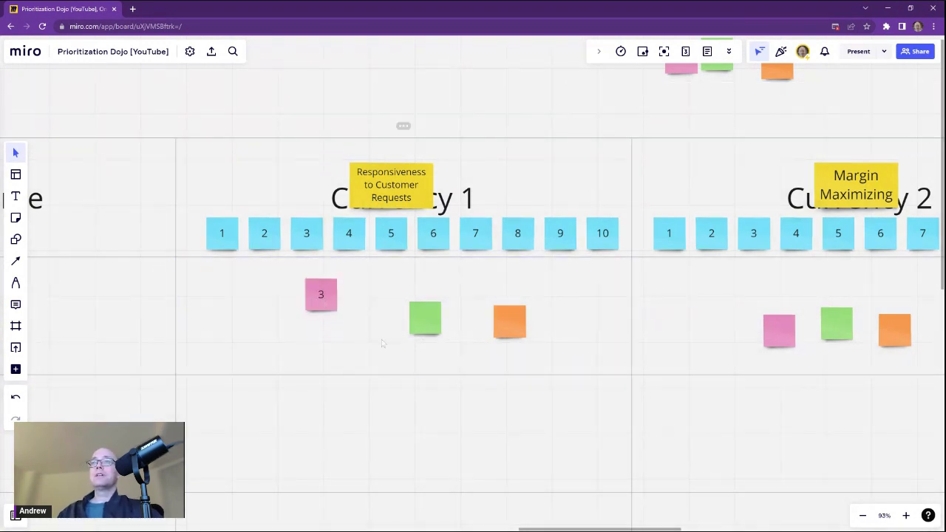
- Score the first feature's green and orange Currency 1 notes 5 each and stack them beneath the 5 on the scale
double_click(424, 321)
text(5)
click(466, 337)
drag(424, 320, 390, 294)
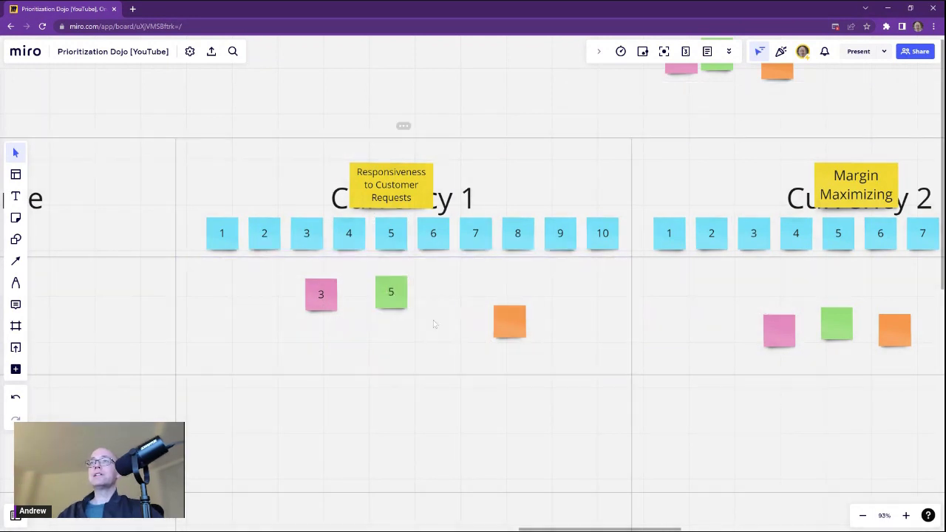
click(509, 321)
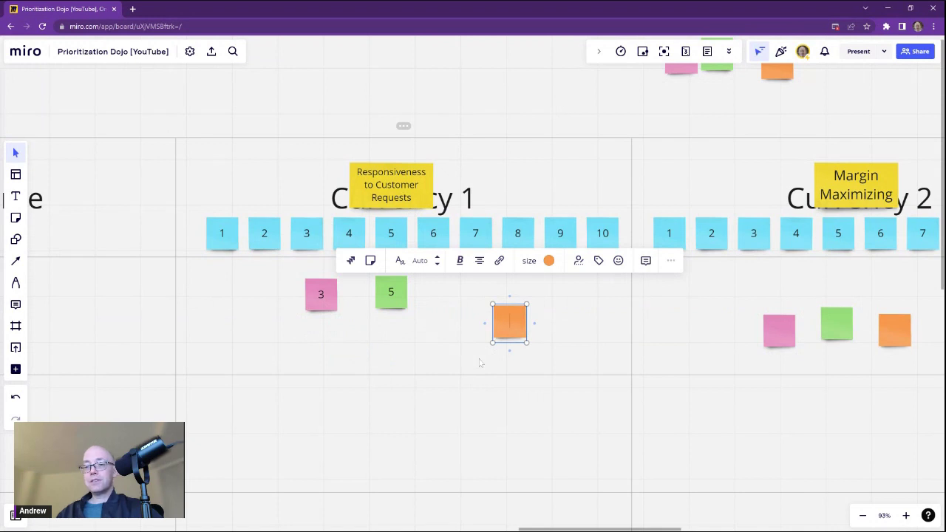
text(5)
drag(520, 330, 397, 334)
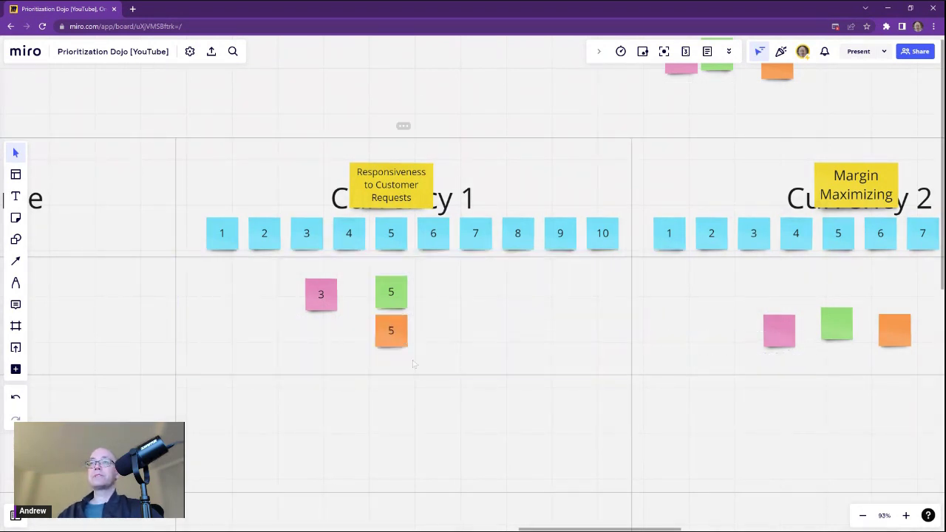
- Examine the first feature's name, its Currency 1 scores and its blank notes under Margin Maximizing
scroll(465, 308, down, 2)
scroll(570, 244, right, 5)
scroll(443, 344, up, 3)
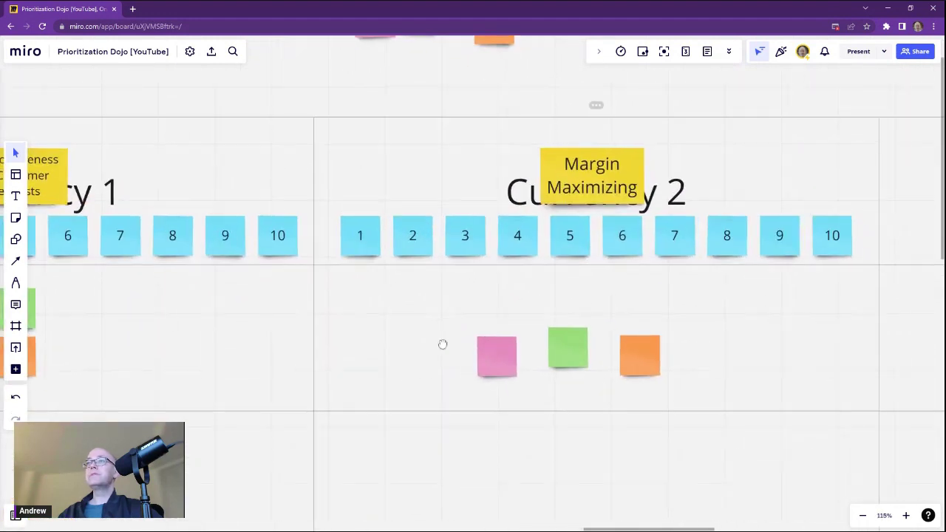
scroll(467, 320, left, 1)
scroll(468, 320, down, 3)
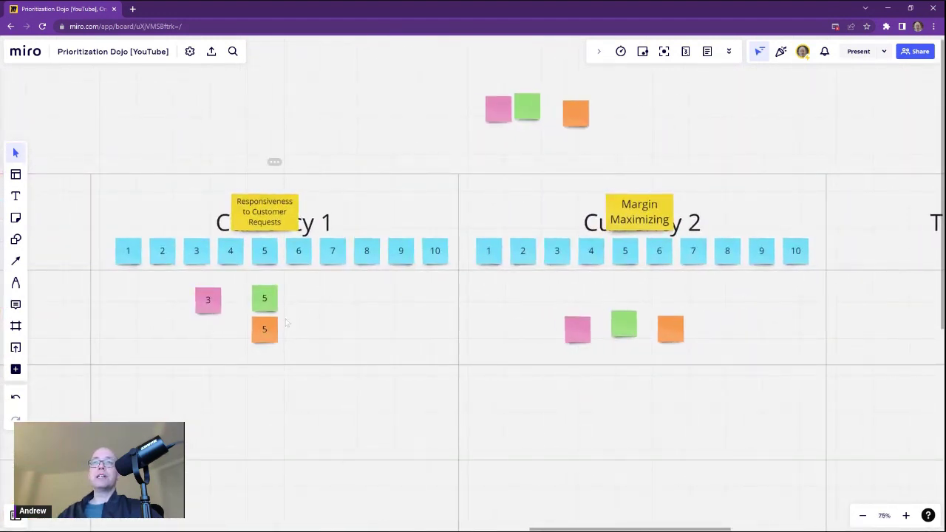
scroll(478, 337, right, 5)
scroll(374, 327, up, 2)
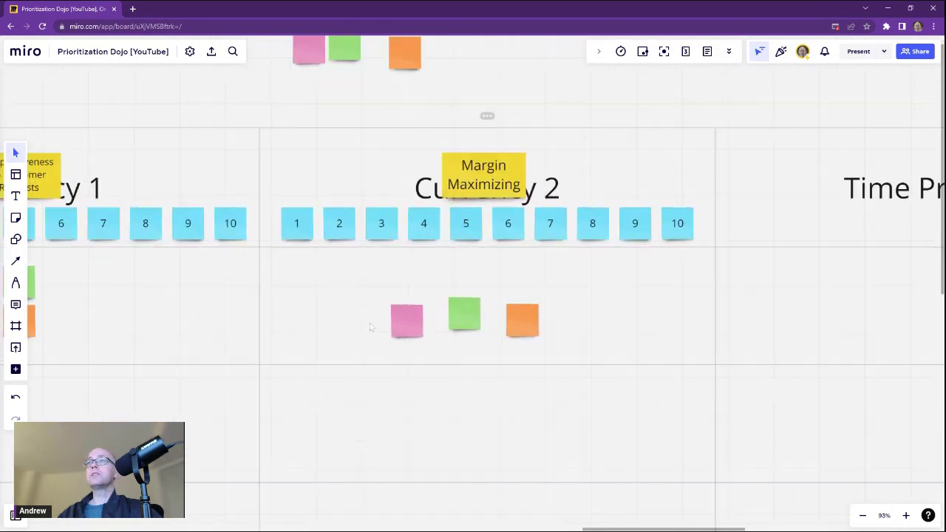
scroll(412, 325, down, 3)
scroll(332, 310, left, 5)
scroll(246, 302, up, 1)
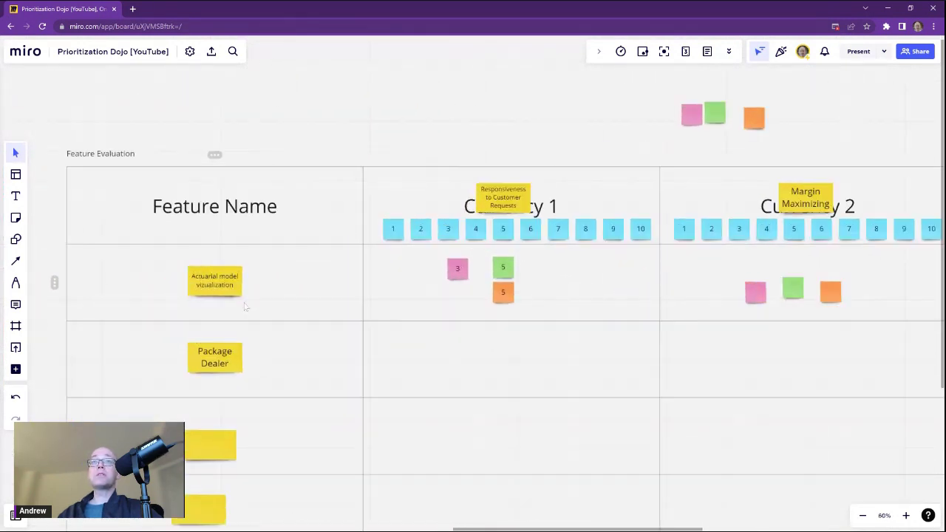
- Score the first feature's Currency 2 notes green 5 and pink 4, placing each beneath its number on the scale
scroll(391, 311, right, 6)
scroll(399, 300, up, 3)
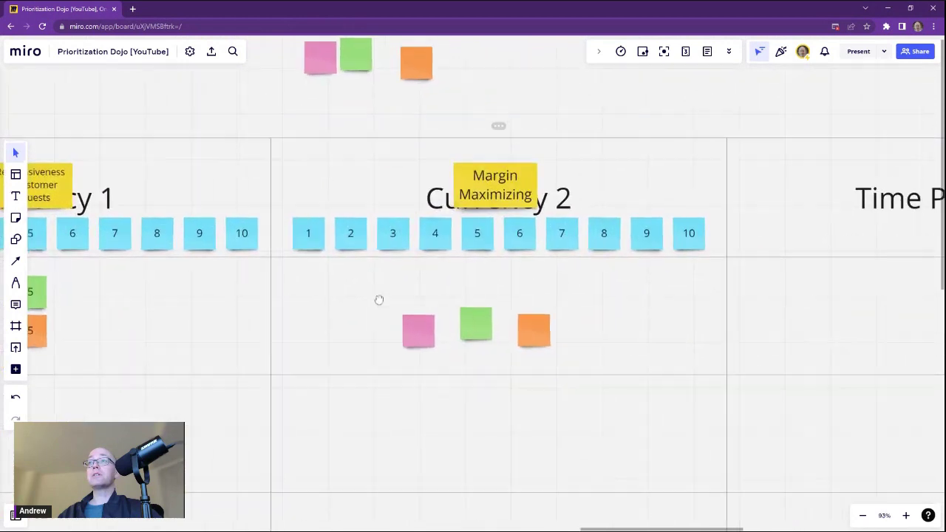
double_click(362, 362)
text(5)
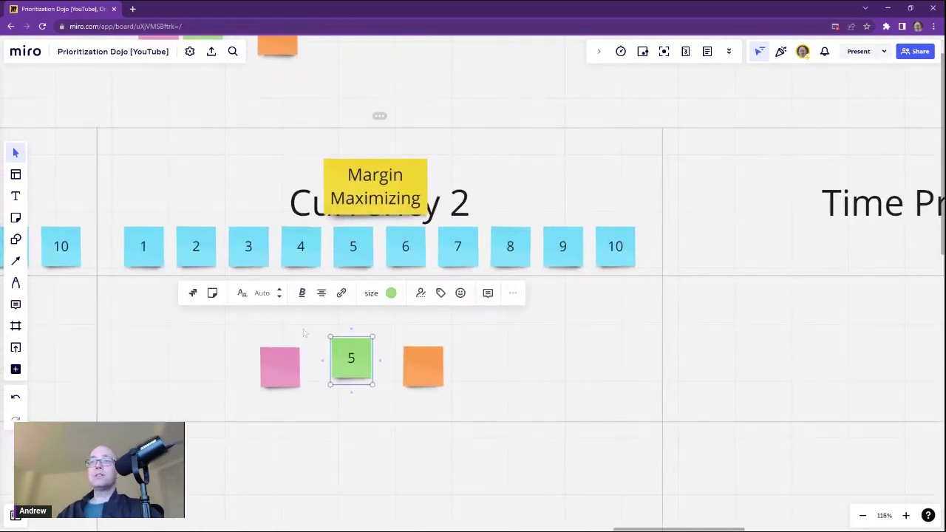
drag(352, 359, 301, 308)
double_click(289, 383)
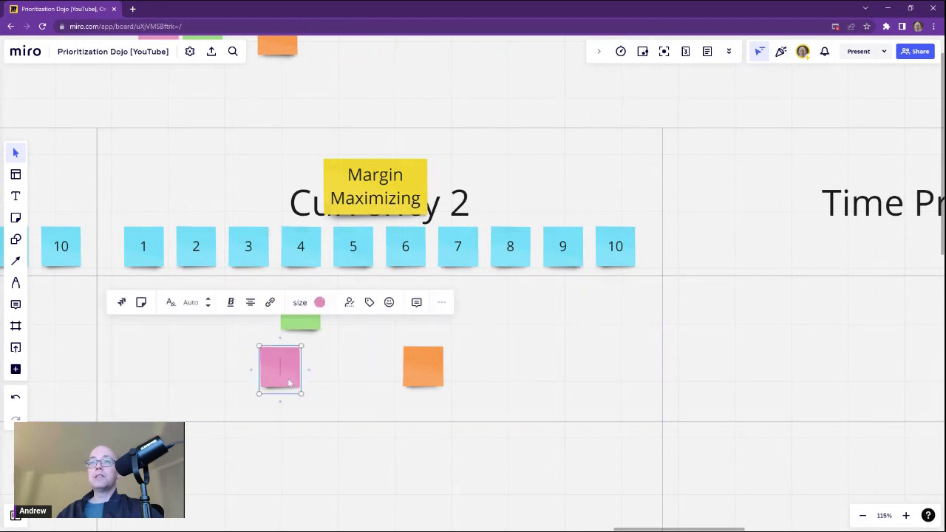
text(4)
click(362, 373)
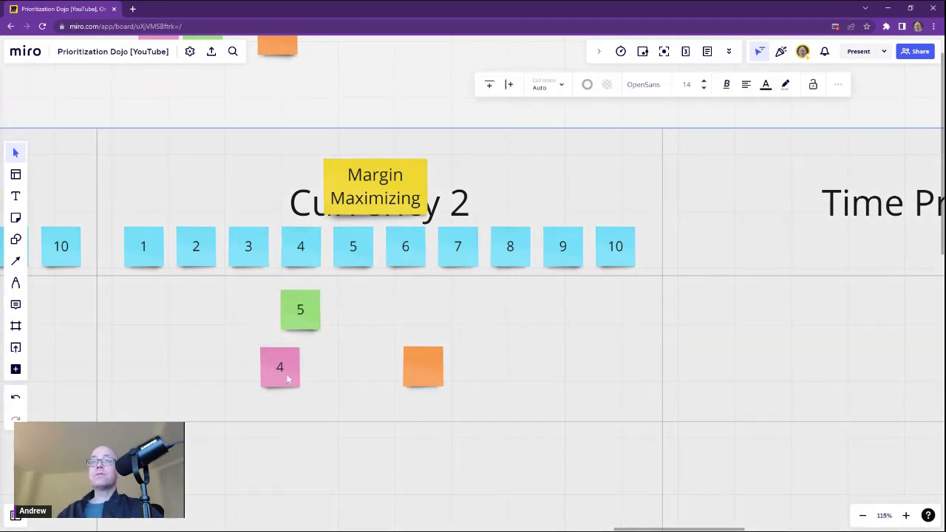
drag(305, 319, 365, 321)
drag(280, 365, 302, 309)
- Score the first feature's orange Currency 2 note 4 and place it beneath the pink 4 note
double_click(421, 364)
text(4)
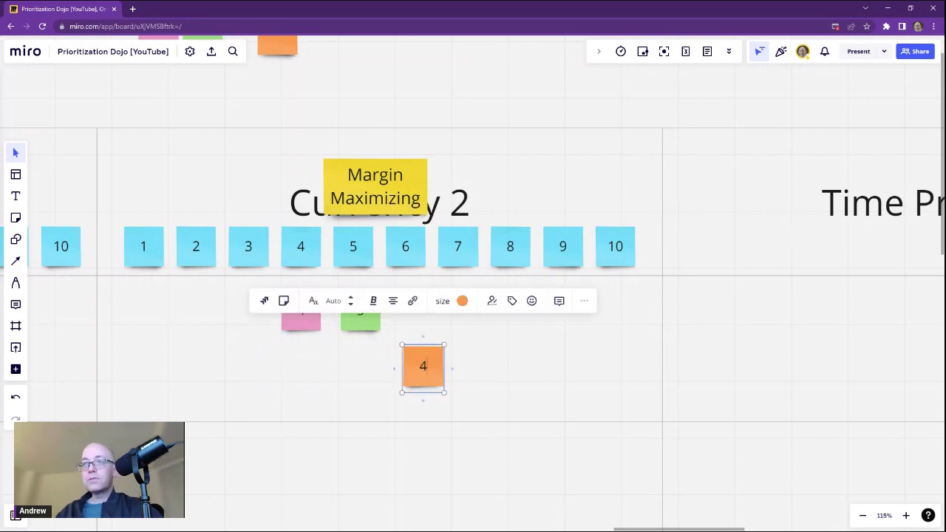
drag(429, 369, 314, 368)
- Inspect the lowest and highest values, 1 and 10, of the Currency 2 scale
scroll(283, 394, down, 3)
scroll(350, 363, up, 2)
scroll(350, 363, left, 2)
click(321, 253)
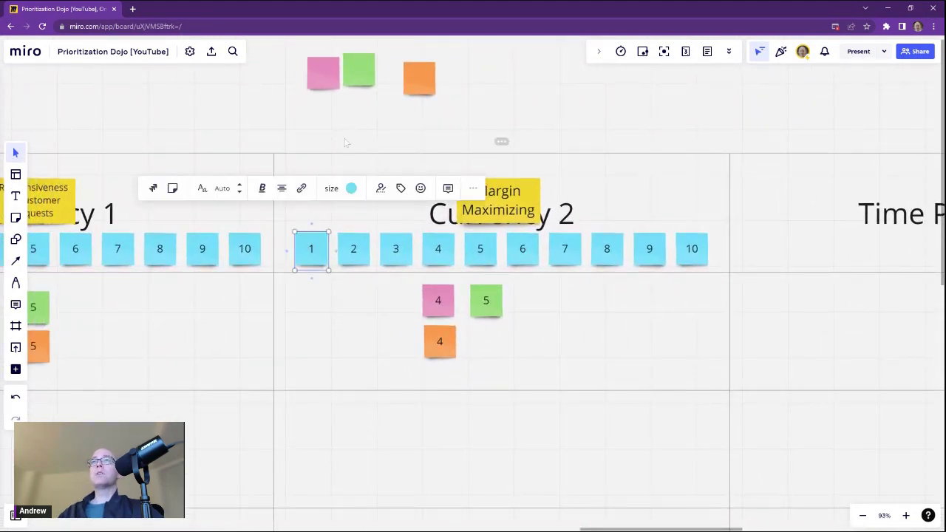
click(311, 249)
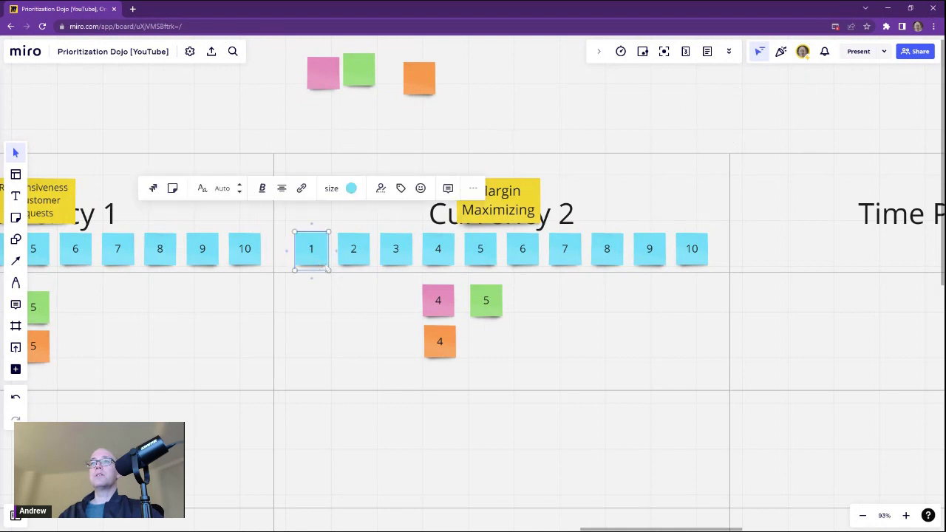
click(341, 130)
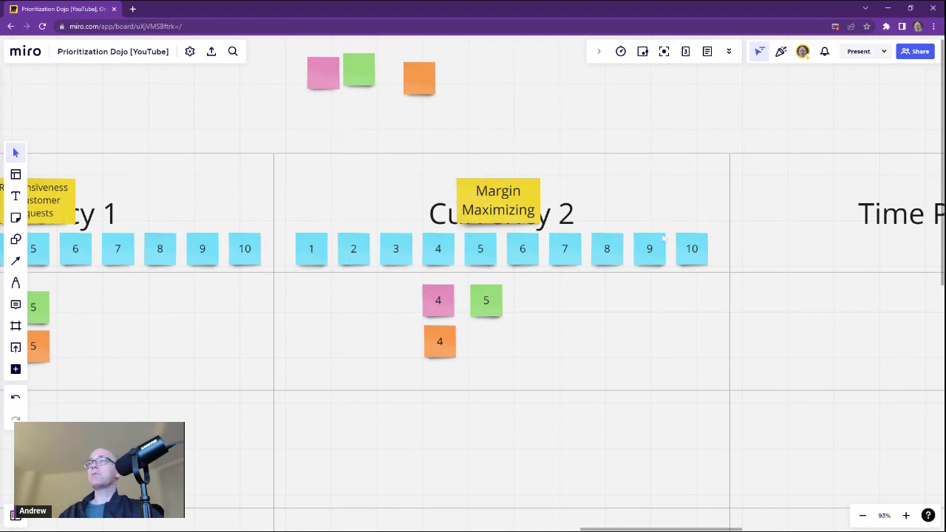
click(692, 248)
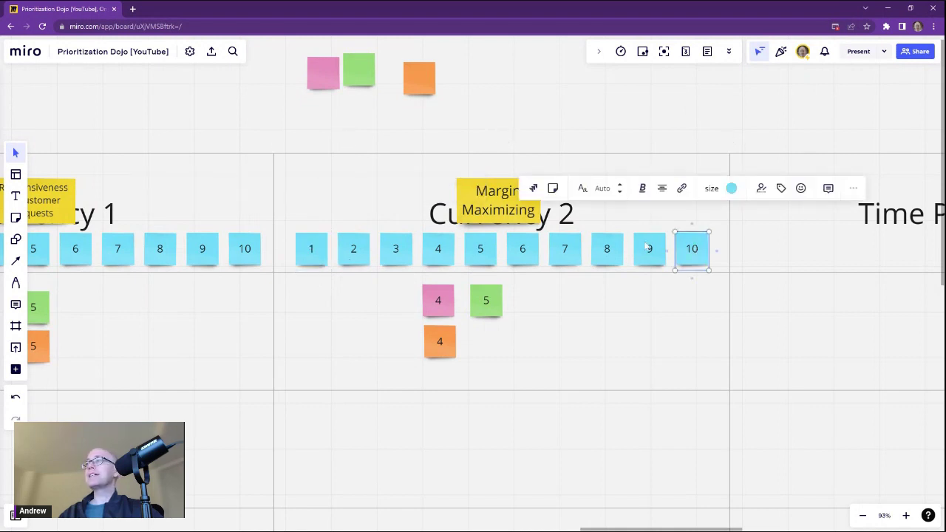
click(543, 119)
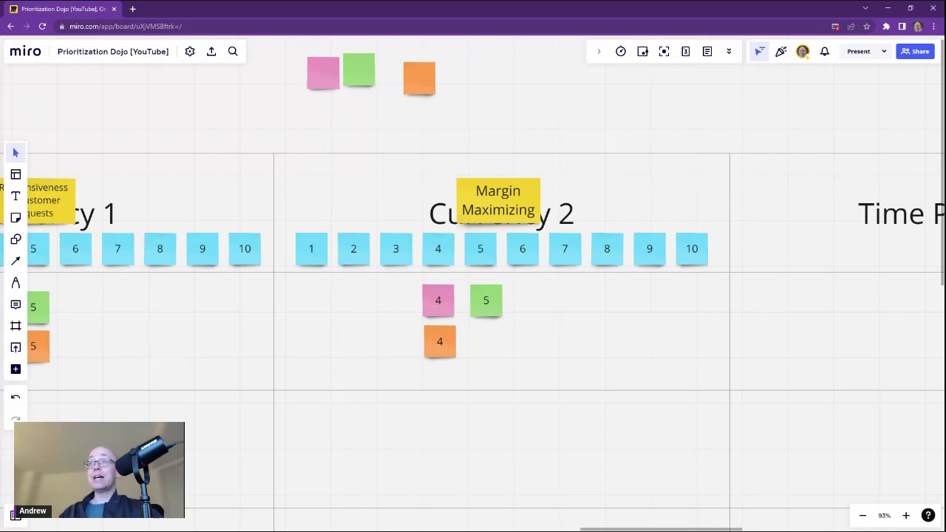
- Review the first feature's scores under both currencies and the empty Package Dealer row
scroll(413, 337, down, 3)
scroll(410, 337, left, 4)
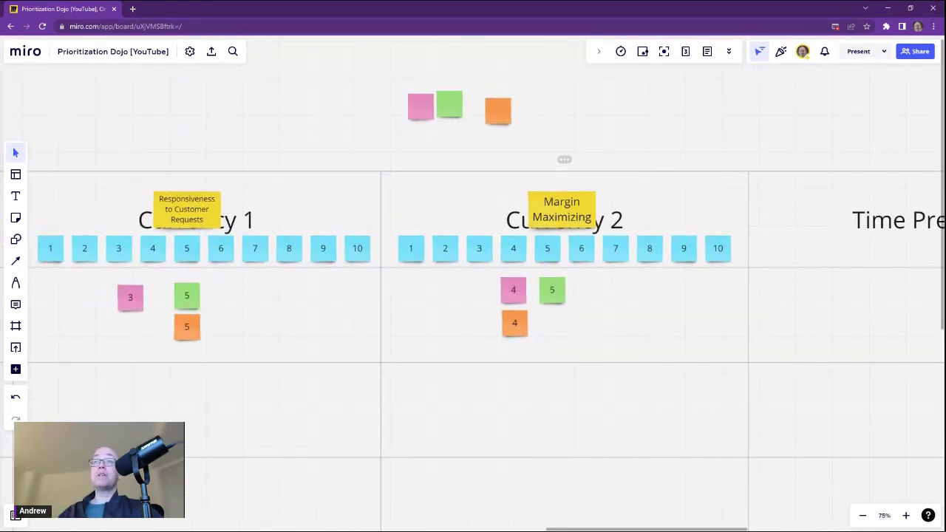
scroll(454, 332, left, 3)
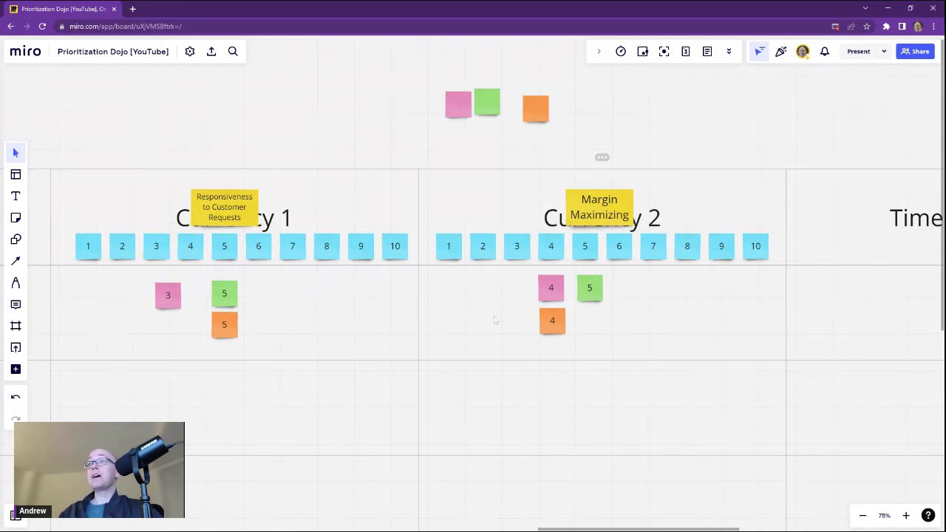
drag(483, 327, 597, 247)
scroll(514, 327, down, 3)
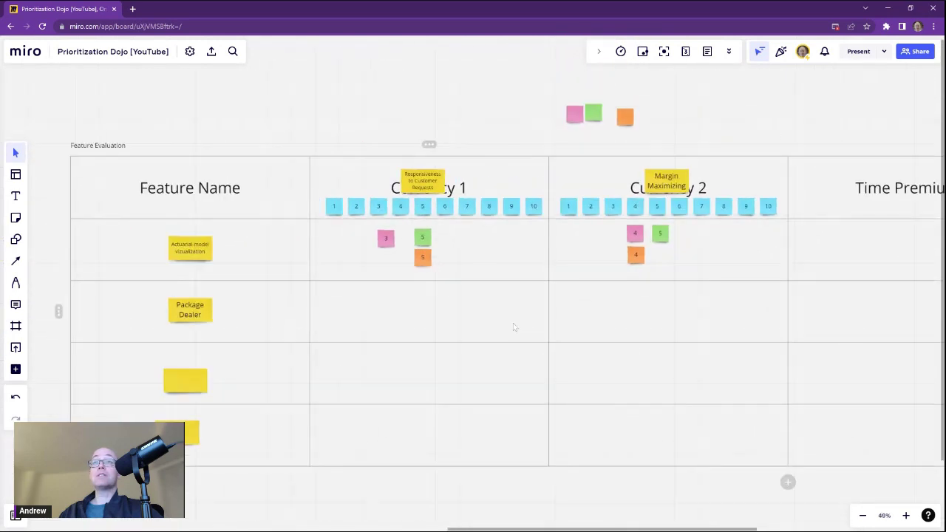
scroll(517, 323, up, 3)
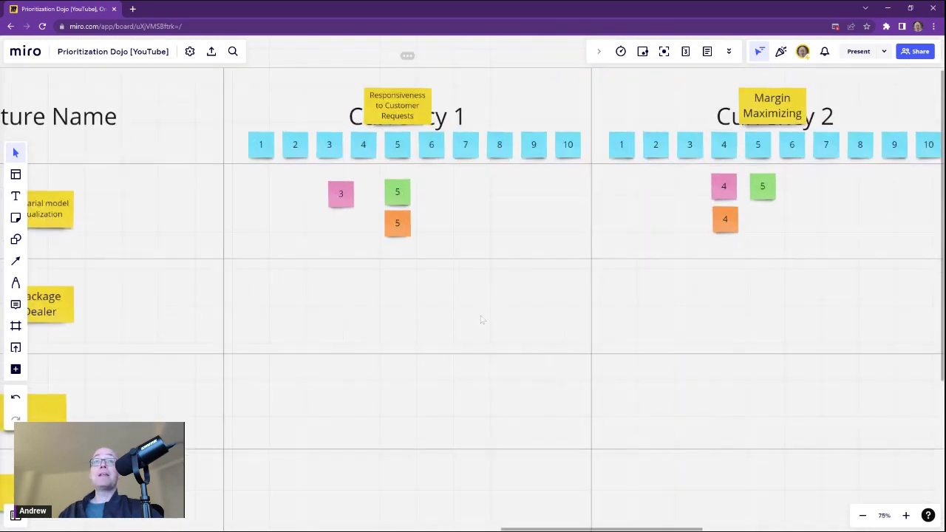
scroll(517, 337, down, 5)
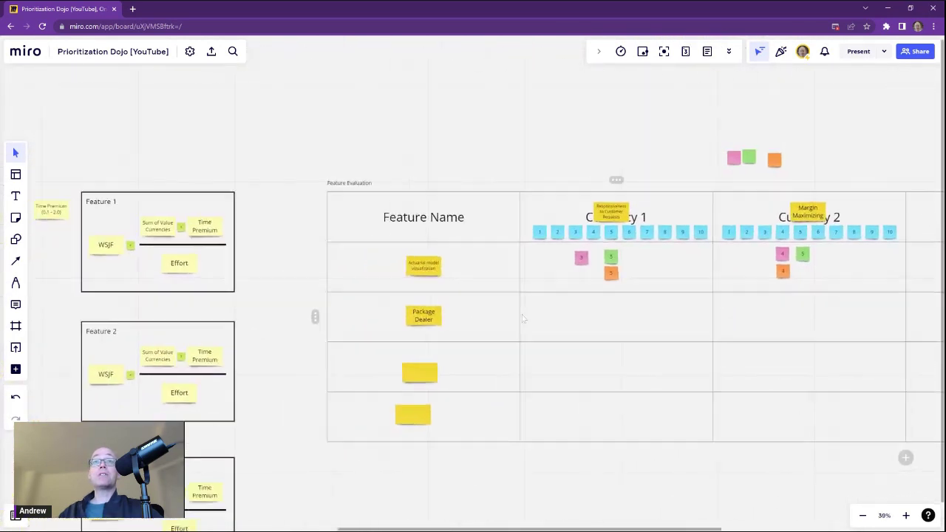
- Copy the pink 3 note into the Package Dealer row under Currency 1 and move the orange note beneath it with a score of 3
scroll(586, 309, up, 6)
drag(583, 359, 620, 351)
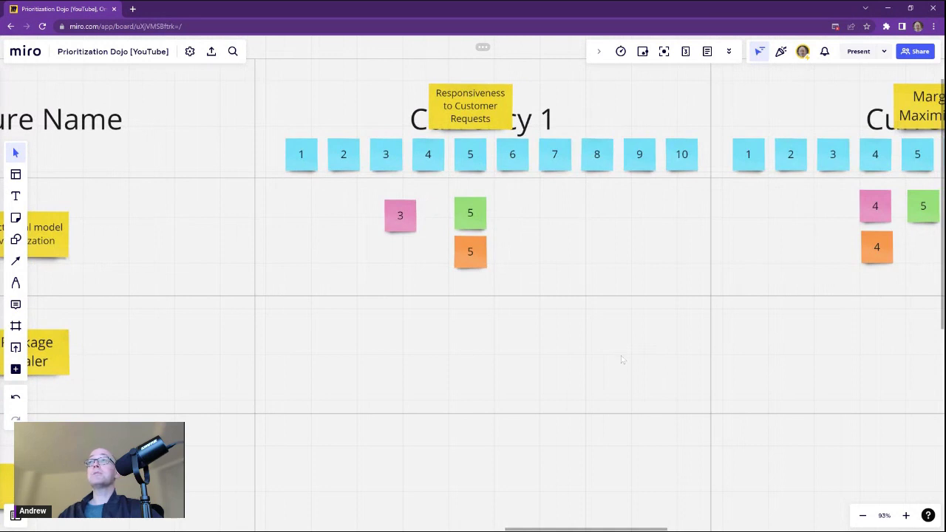
click(399, 219)
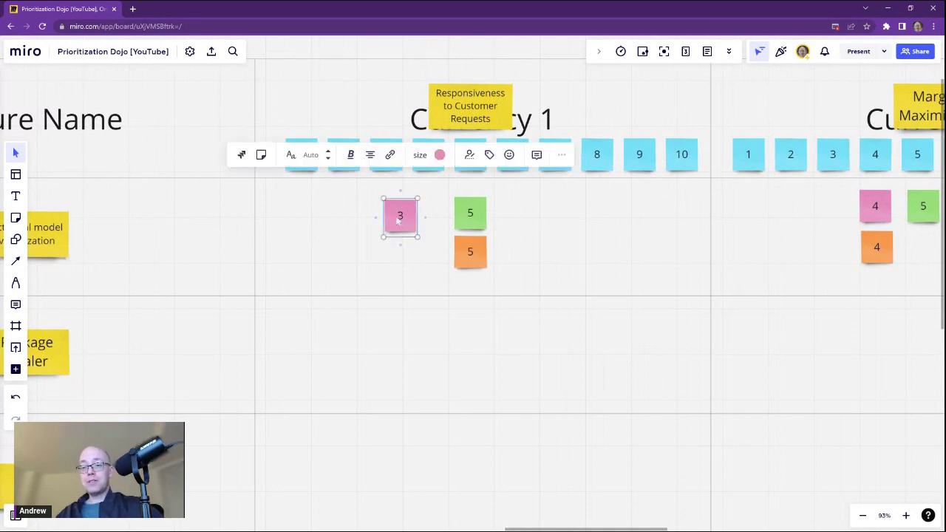
key(ctrl+c)
key(ctrl+v)
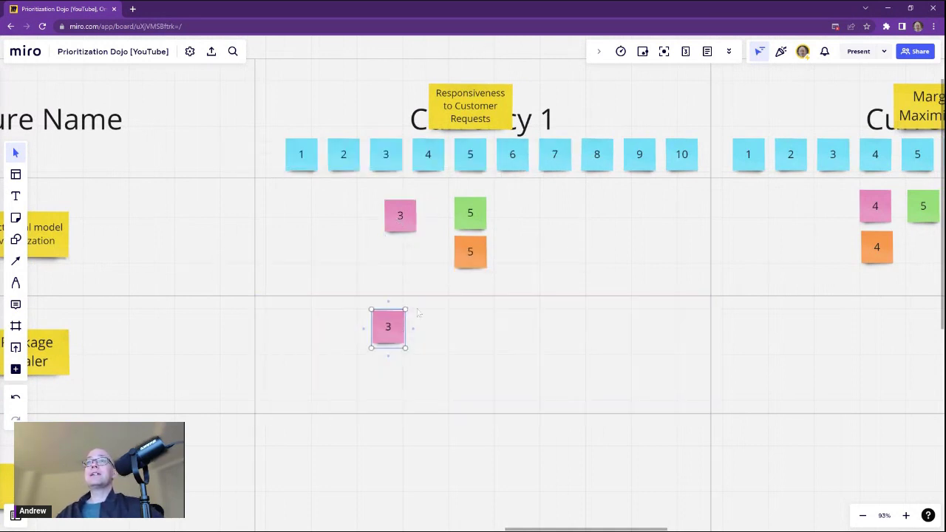
drag(470, 251, 388, 369)
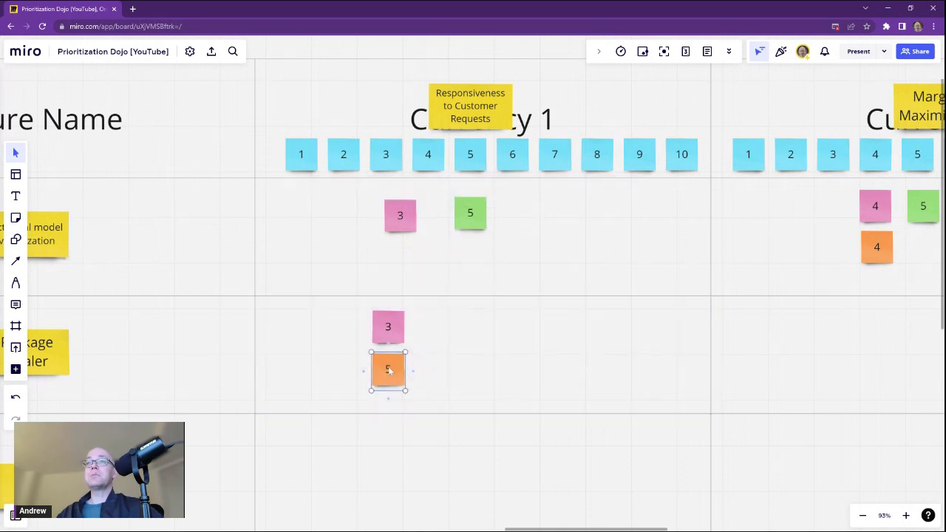
text(3)
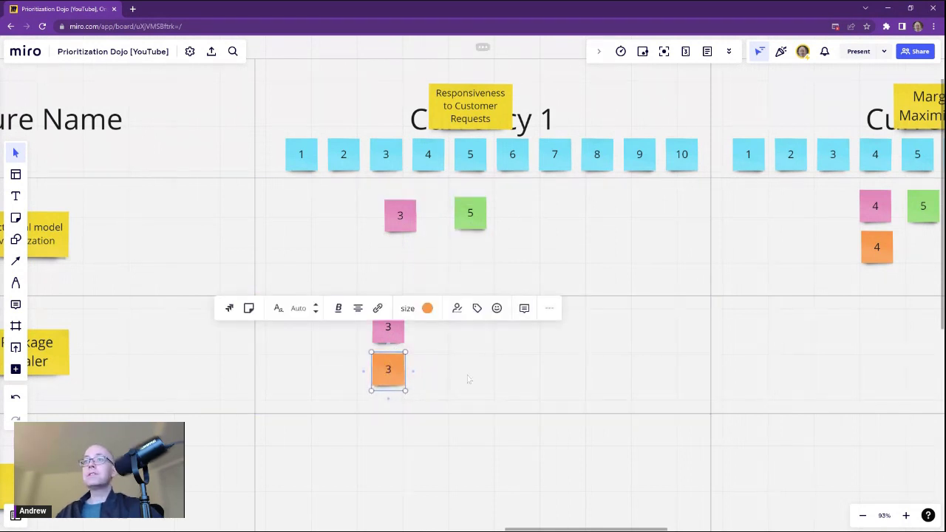
- Move the green note from the first feature's Currency 1 cell into the Package Dealer row and score it 2
click(468, 380)
drag(469, 222, 463, 232)
drag(412, 298, 347, 337)
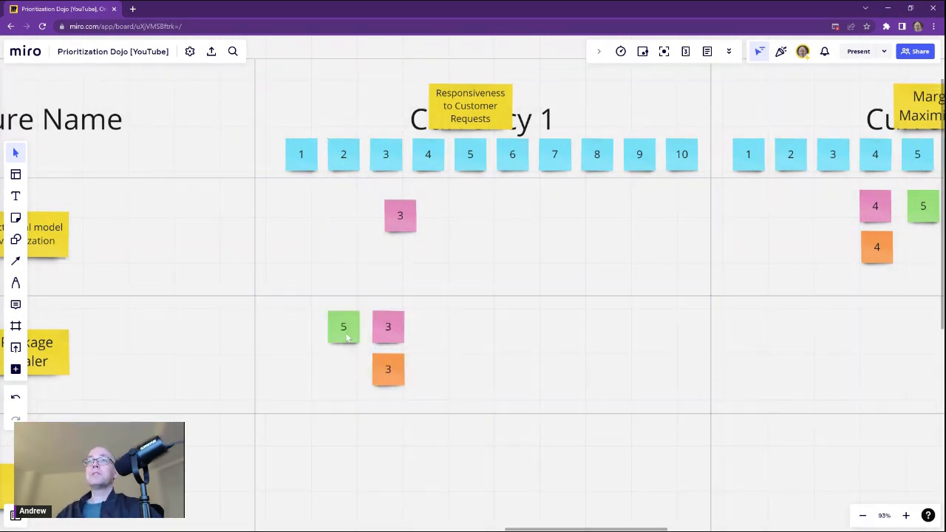
text(2)
click(253, 101)
- Copy the orange note from the Package Dealer row into the first feature's Currency 1 cell and score it 5
scroll(250, 118, down, 2)
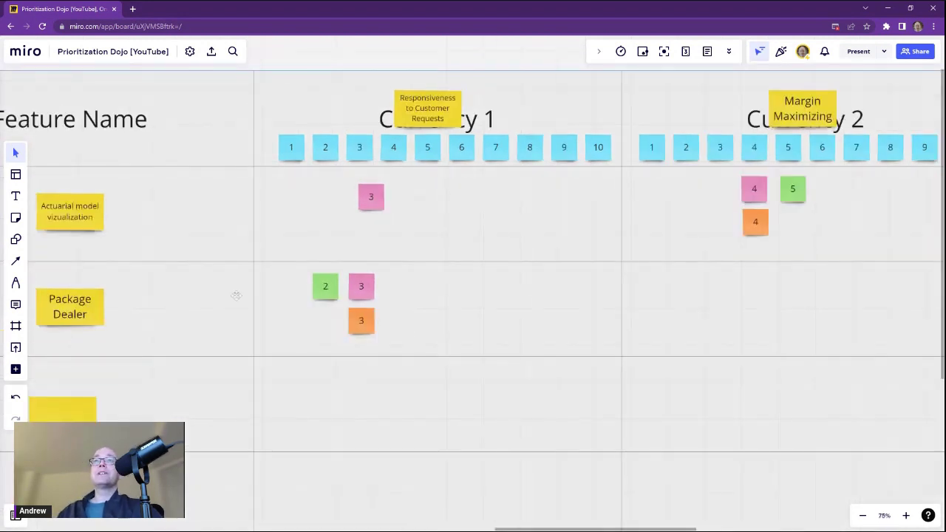
scroll(238, 275, left, 2)
scroll(158, 238, up, 2)
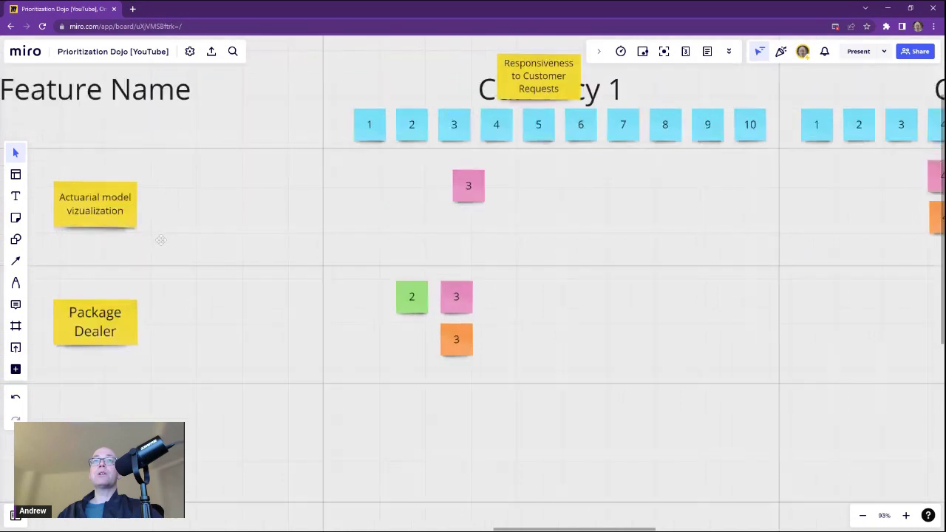
mouse_move(563, 244)
mouse_down()
mouse_move(521, 253)
mouse_move(555, 255)
mouse_up()
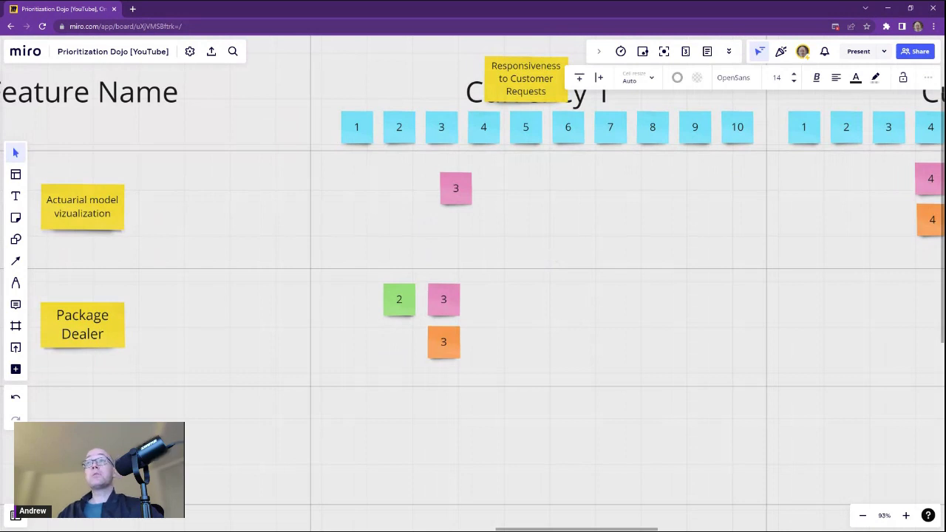
drag(576, 236, 508, 293)
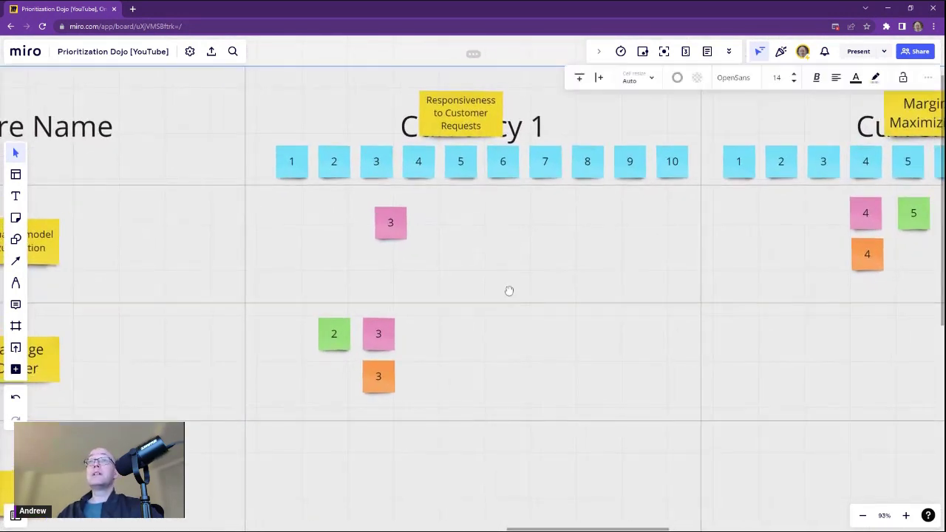
drag(456, 373, 419, 376)
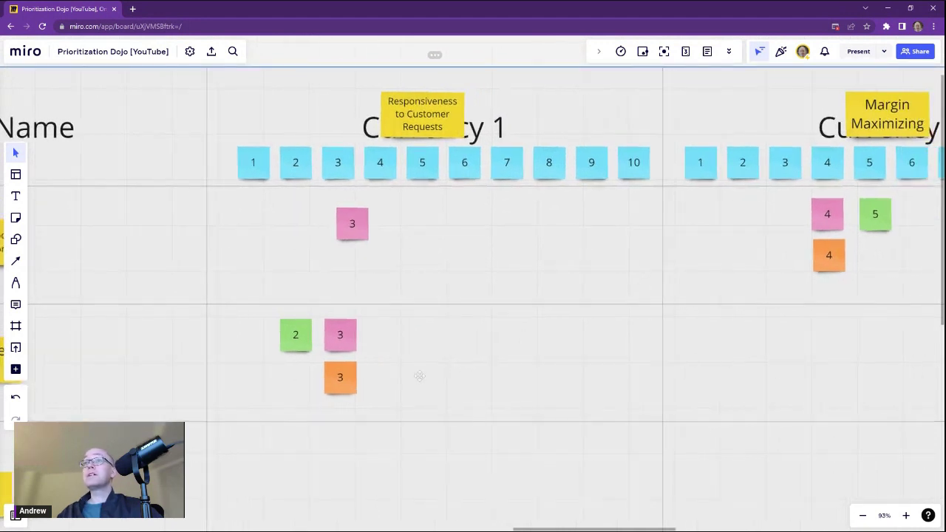
click(340, 382)
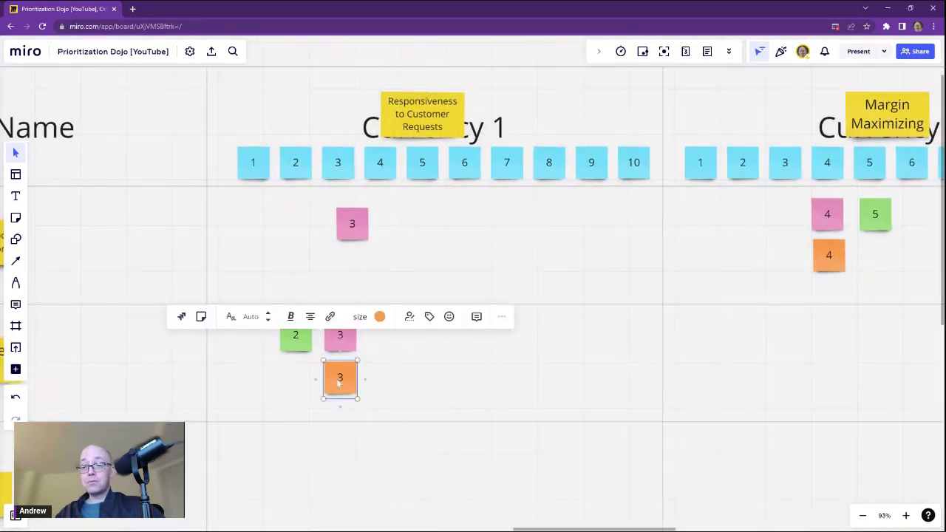
key(ctrl+v)
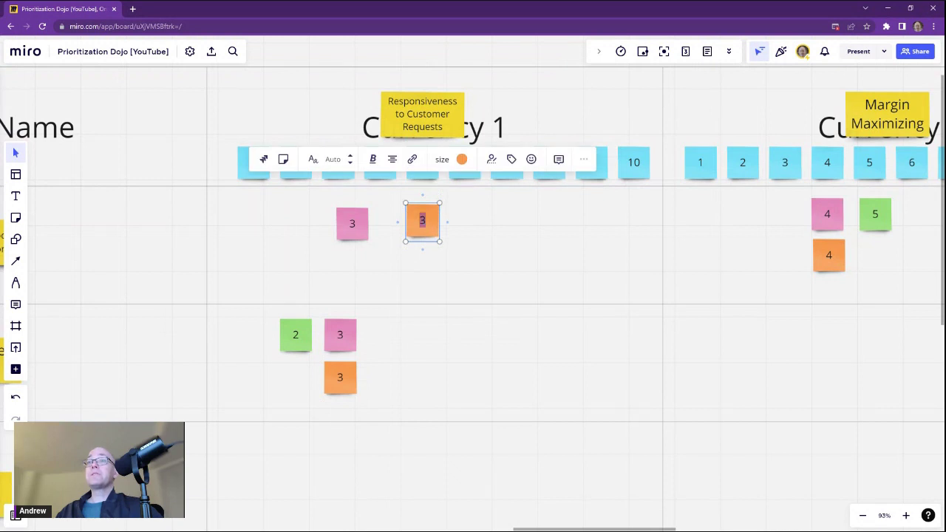
text(5)
click(382, 308)
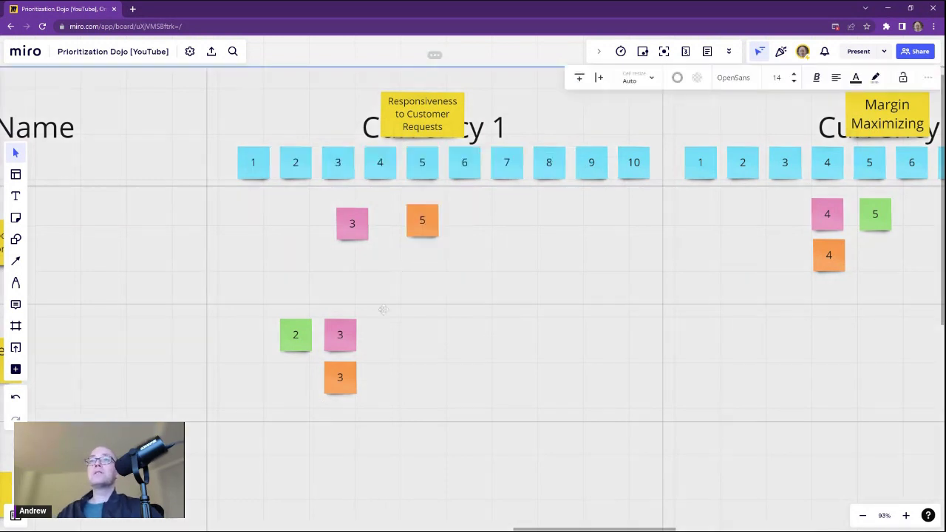
- Copy the green 2 note beneath the first feature's orange Currency 1 note and score it 5
click(300, 337)
key(ctrl+c)
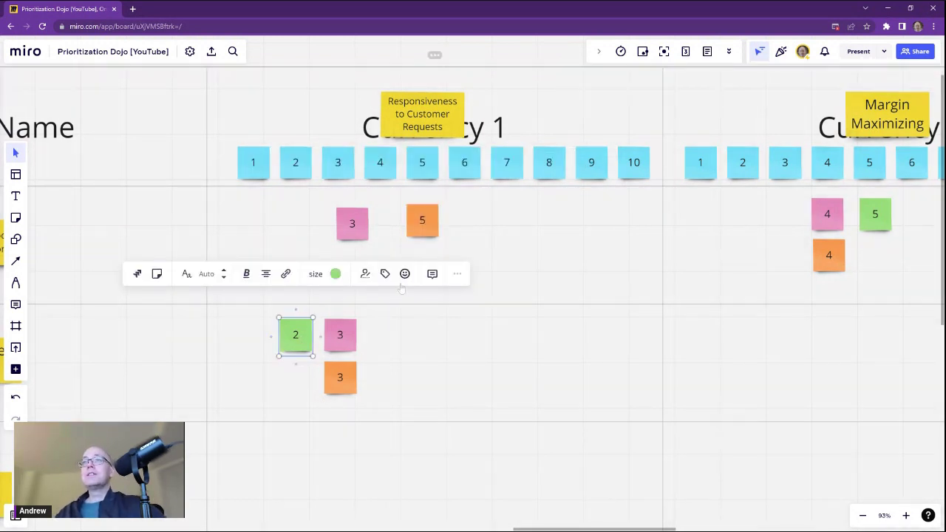
key(ctrl+v)
drag(399, 280, 424, 271)
double_click(423, 264)
text(5)
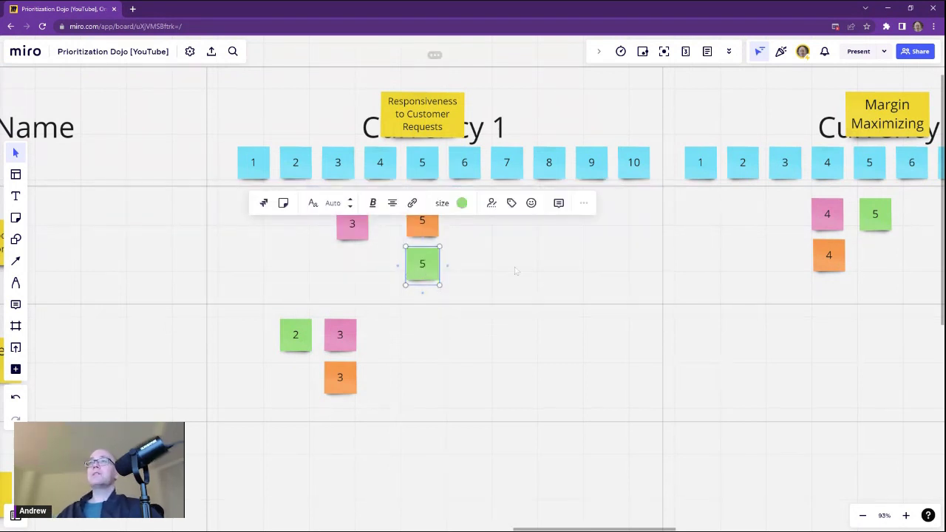
click(518, 271)
- Copy the orange 3 note into the Package Dealer row under Currency 2, align it beneath scale value 7 and score it 7
drag(459, 353, 614, 318)
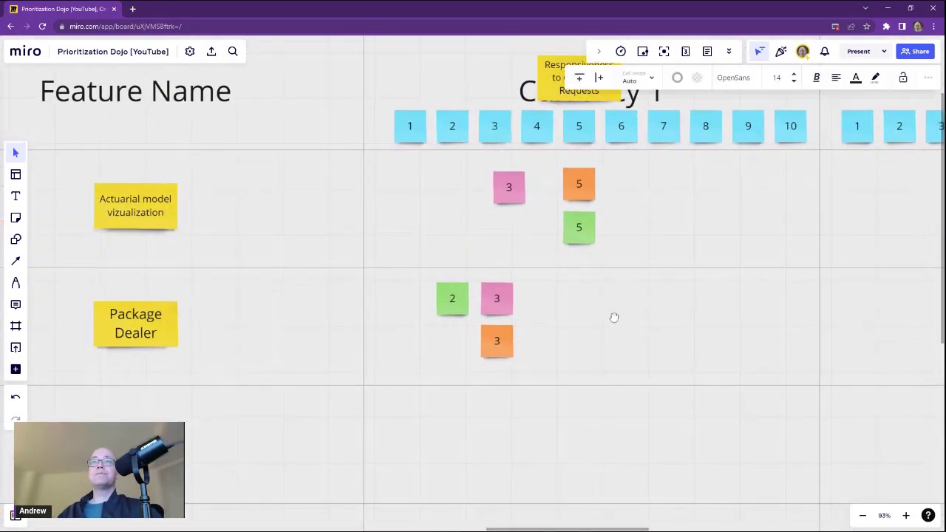
scroll(640, 325, down, 2)
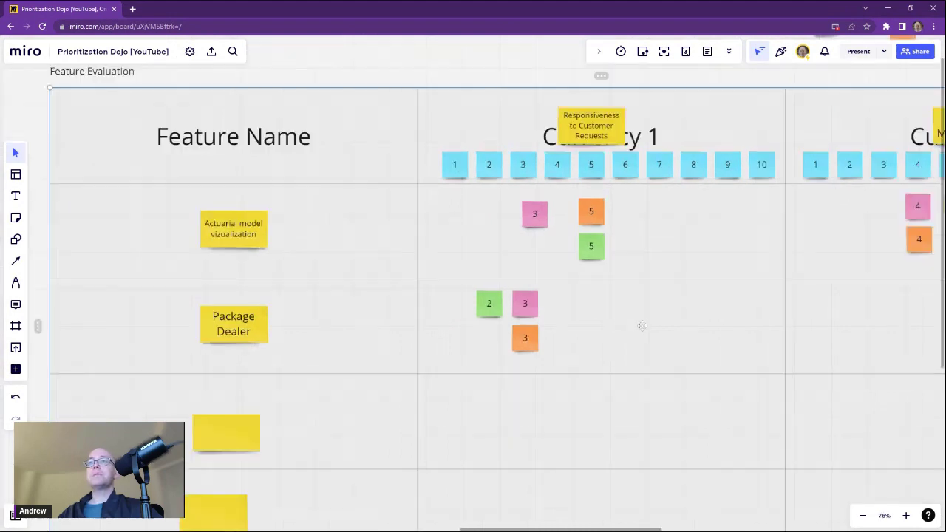
drag(691, 344, 312, 328)
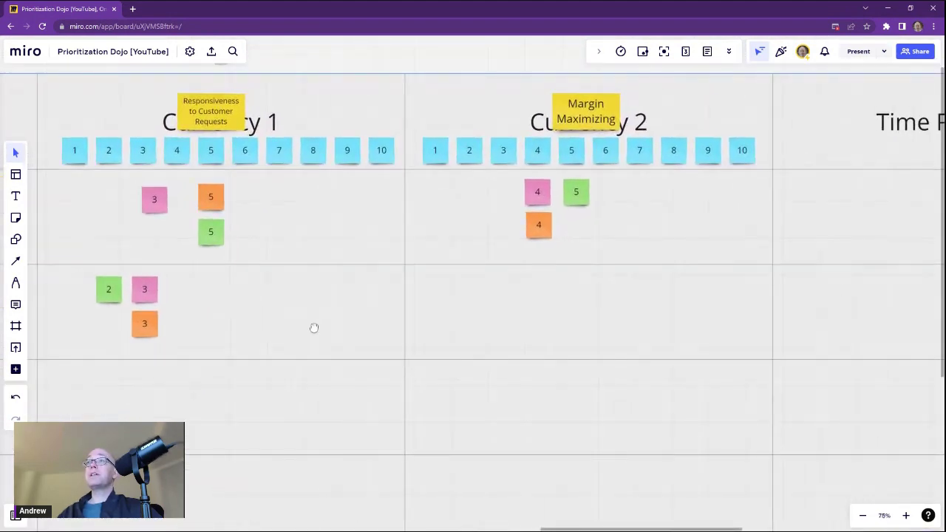
click(143, 325)
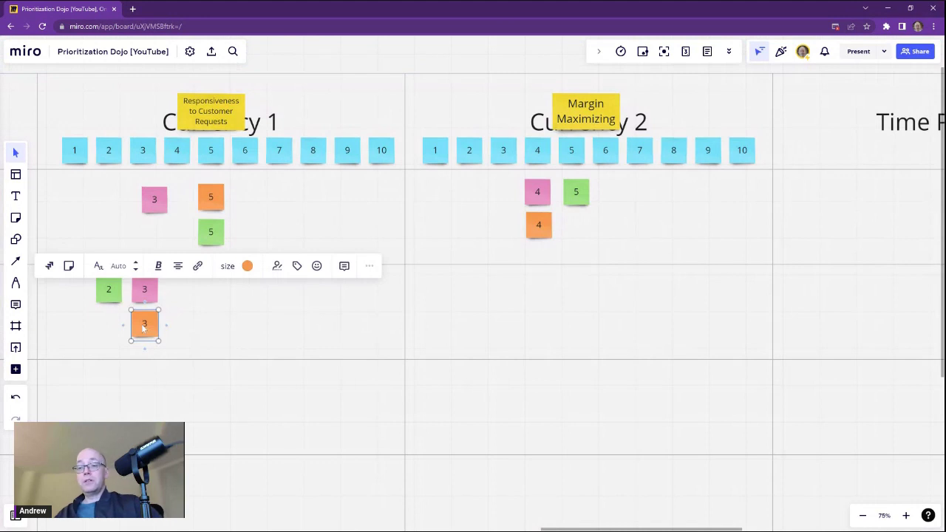
key(ctrl+c)
key(ctrl+v)
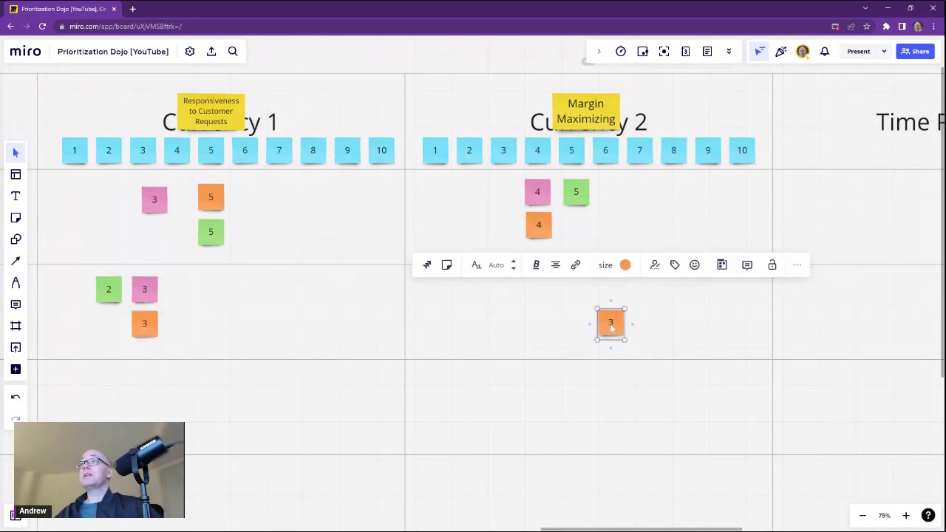
drag(617, 331, 645, 328)
double_click(639, 323)
key(BackSpace)
text(7)
click(410, 325)
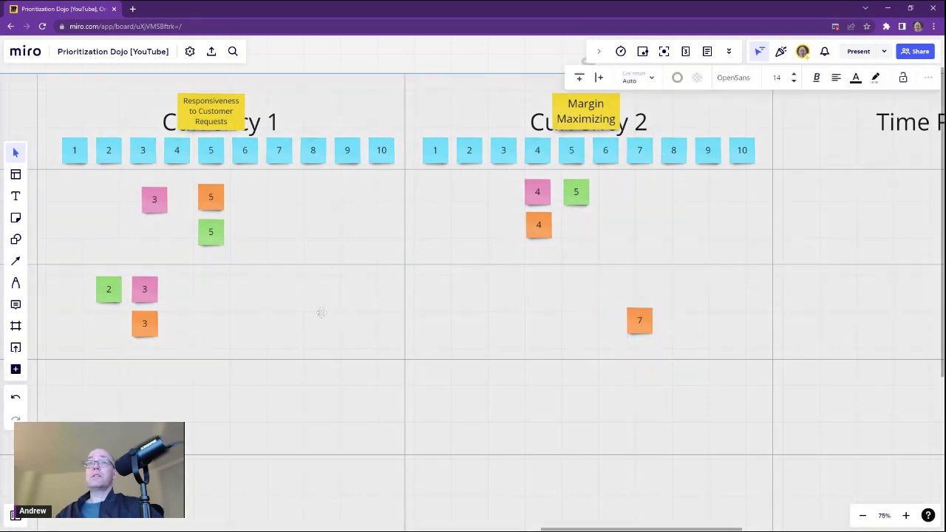
- Copy the green 2 note above the orange 7 note in Package Dealer's Currency 2 cell and score it 7
click(110, 291)
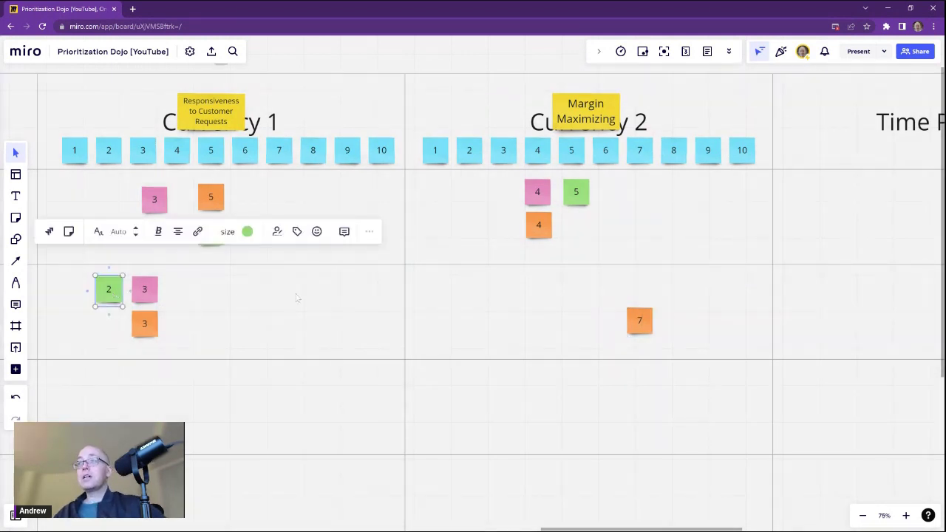
key(ctrl+c)
key(ctrl+v)
drag(637, 277, 640, 289)
double_click(640, 289)
key(BackSpace)
text(7)
click(169, 293)
- Copy the pink 3 note beside the green 7 note in Package Dealer's Currency 2 cell and score it 8
click(145, 293)
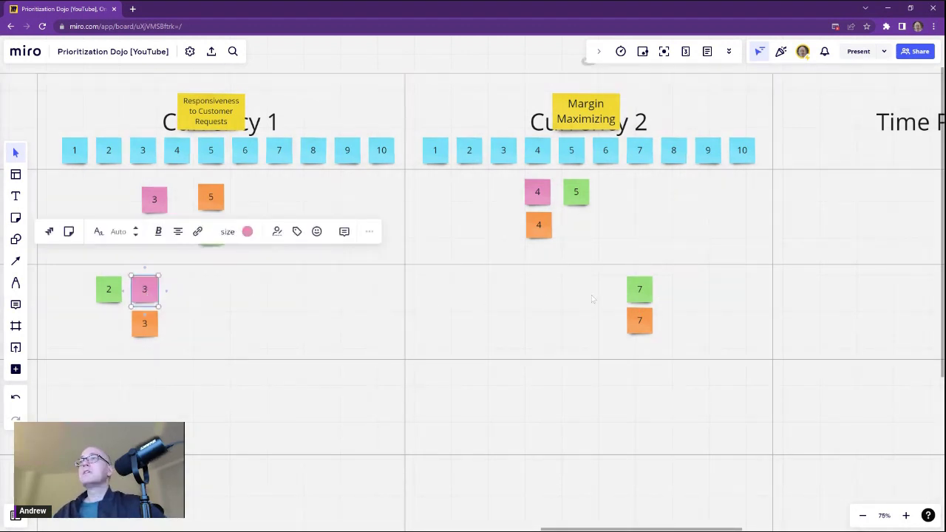
key(ctrl+v)
drag(687, 295, 678, 294)
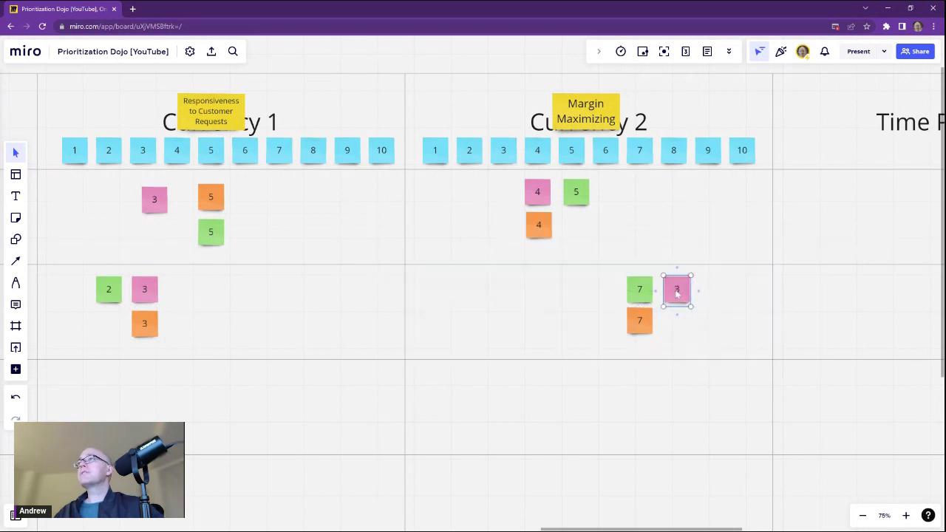
double_click(677, 290)
key(BackSpace)
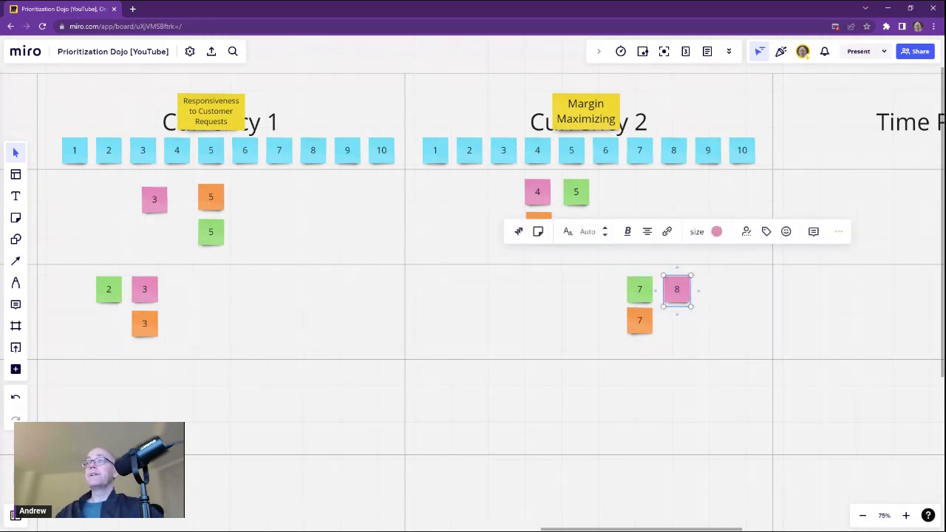
click(803, 119)
- Copy the pink 8 note into the first feature's Time Premium cell, set its value to 1 and recolor it light yellow
scroll(594, 343, down, 3)
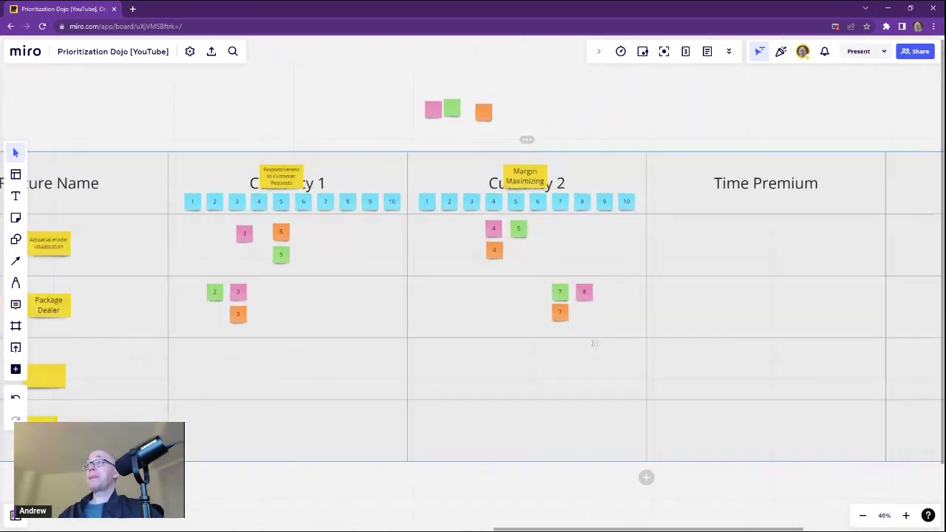
scroll(594, 344, right, 3)
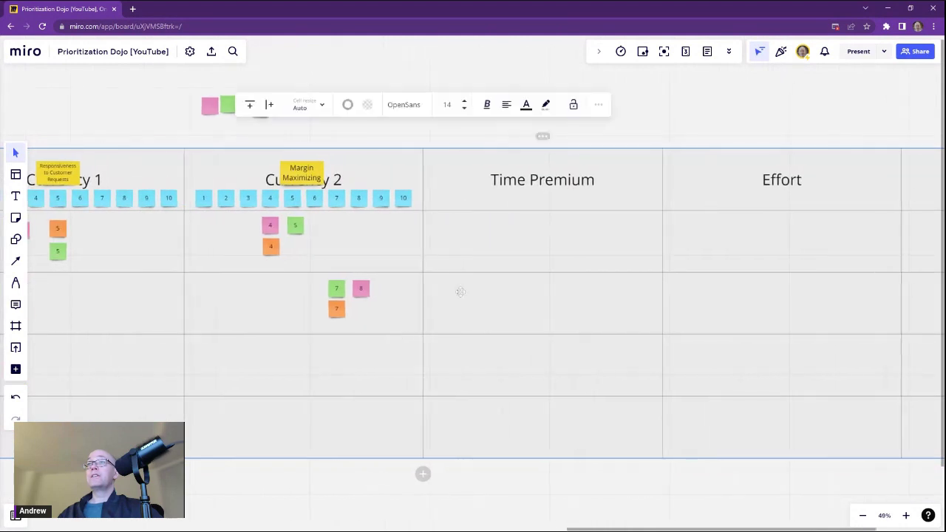
click(362, 288)
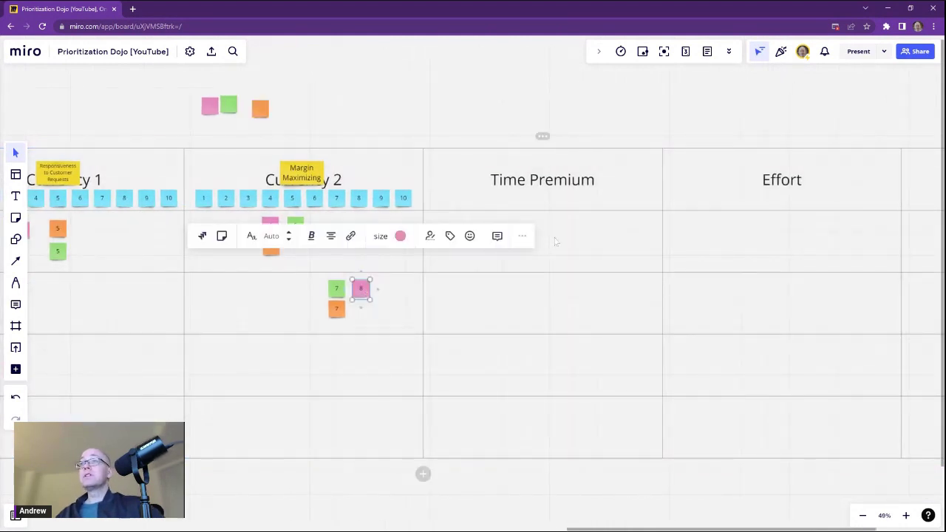
key(ctrl+v)
drag(569, 246, 543, 243)
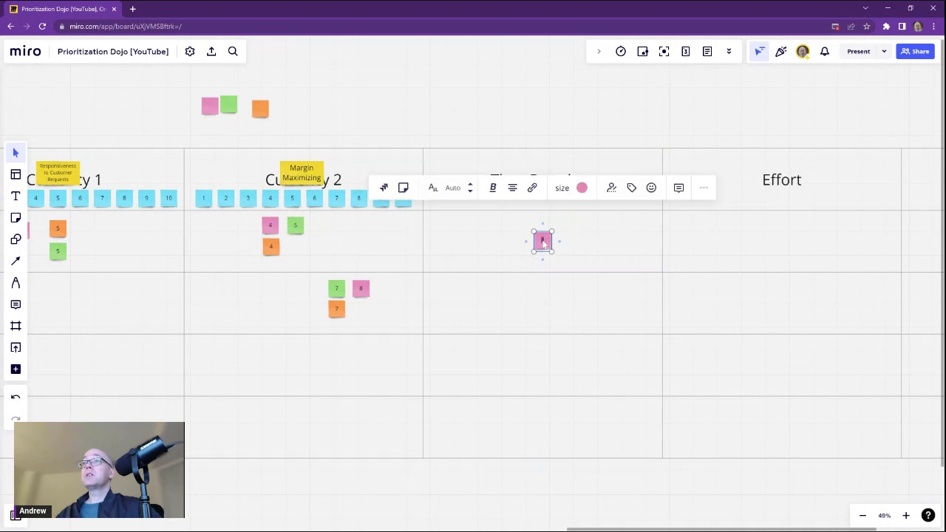
click(561, 122)
click(543, 241)
click(581, 187)
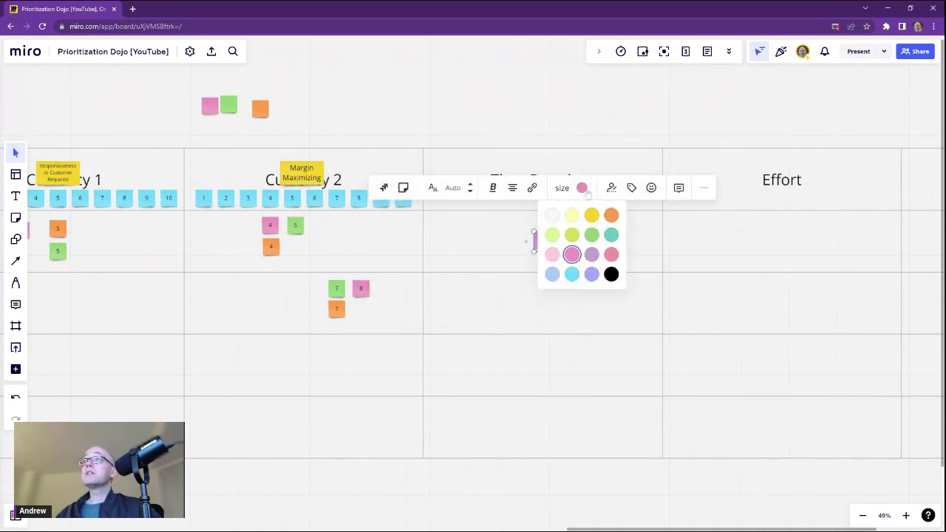
click(570, 215)
click(578, 135)
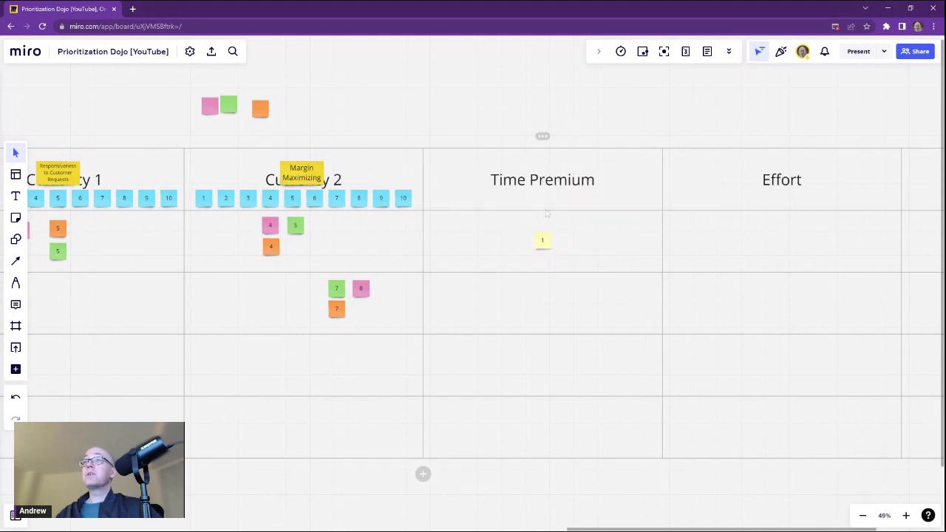
- Duplicate the light yellow 1 note into the Package Dealer row under Time Premium
click(543, 247)
drag(544, 249, 555, 296)
scroll(538, 317, up, 5)
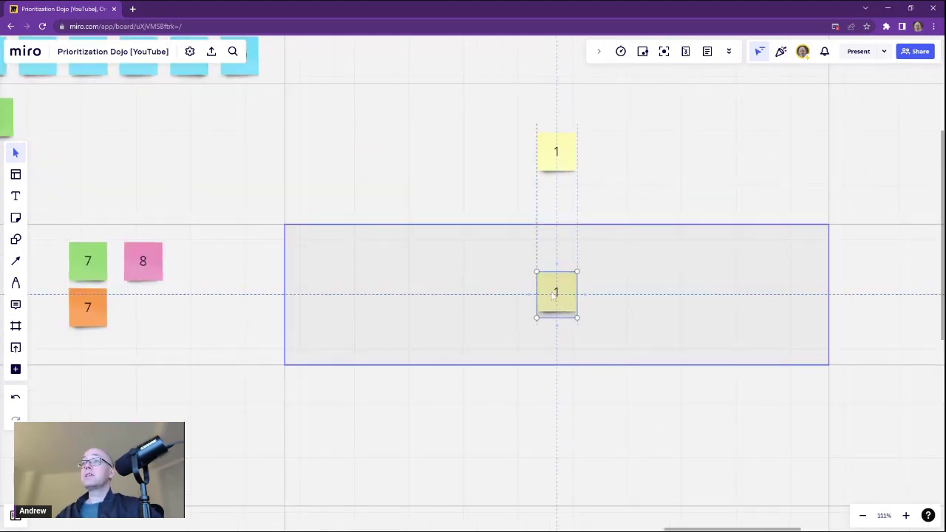
scroll(493, 164, down, 6)
- Review the Time Premium values of both features alongside their Currency 2 scores
drag(749, 326, 382, 339)
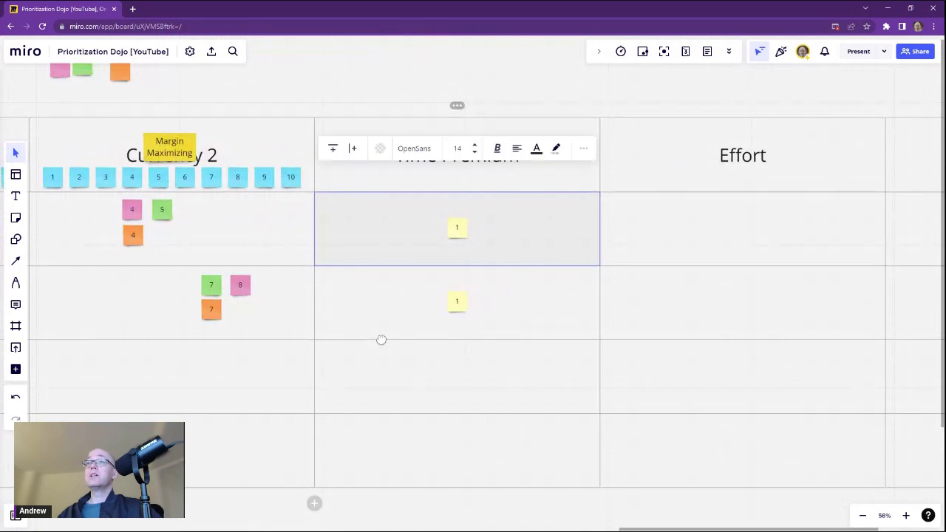
click(457, 301)
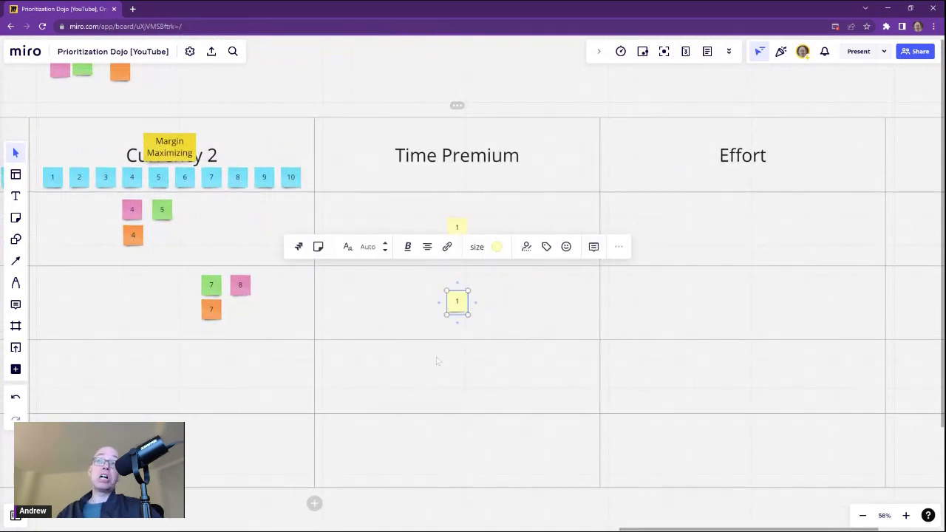
scroll(428, 323, down, 2)
mouse_move(360, 320)
mouse_down()
mouse_move(611, 306)
mouse_move(358, 306)
mouse_up()
scroll(358, 307, right, 5)
scroll(361, 310, up, 5)
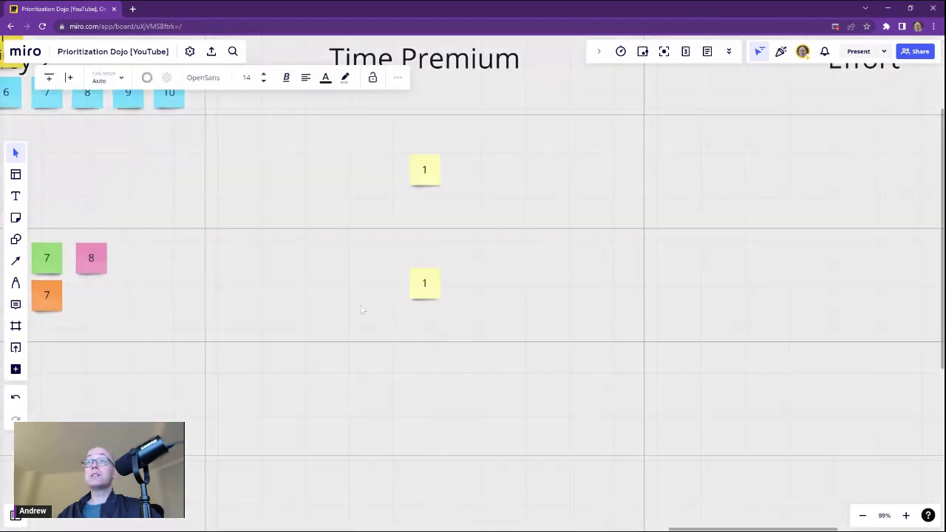
click(391, 310)
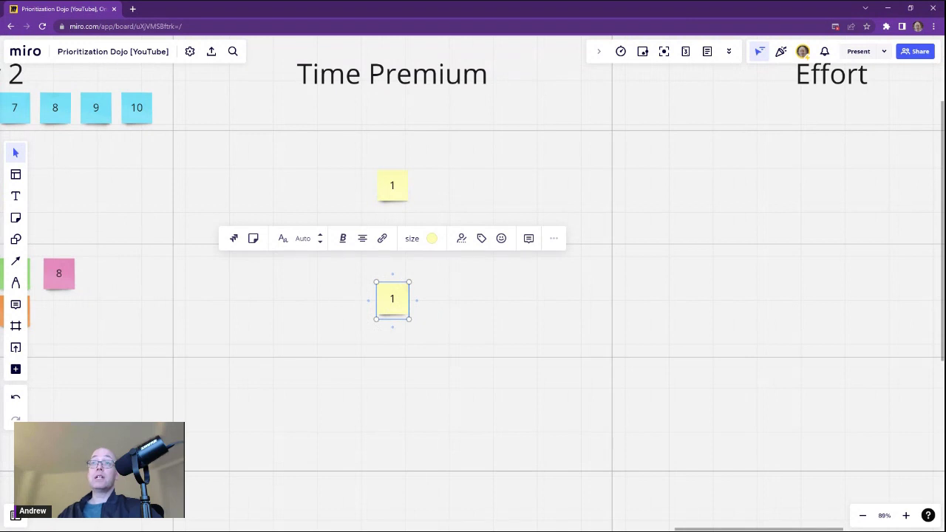
drag(306, 313, 342, 310)
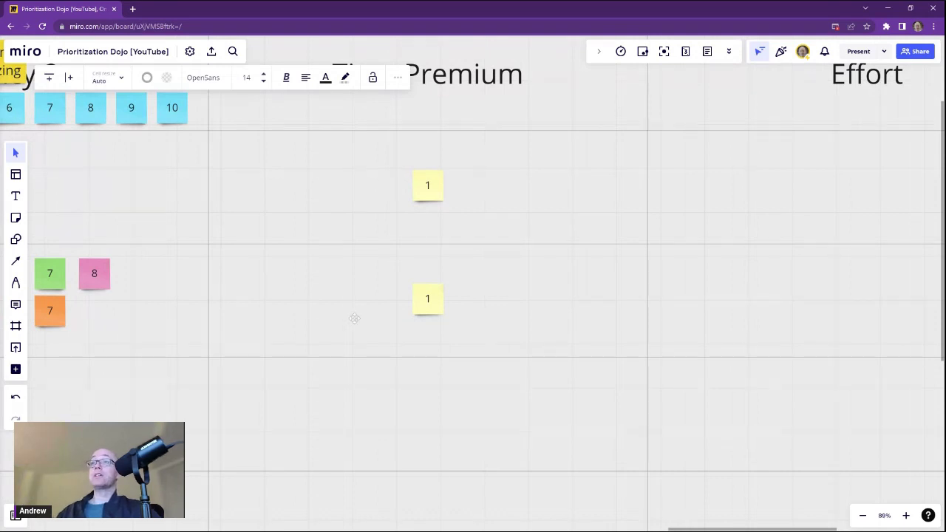
scroll(354, 317, down, 2)
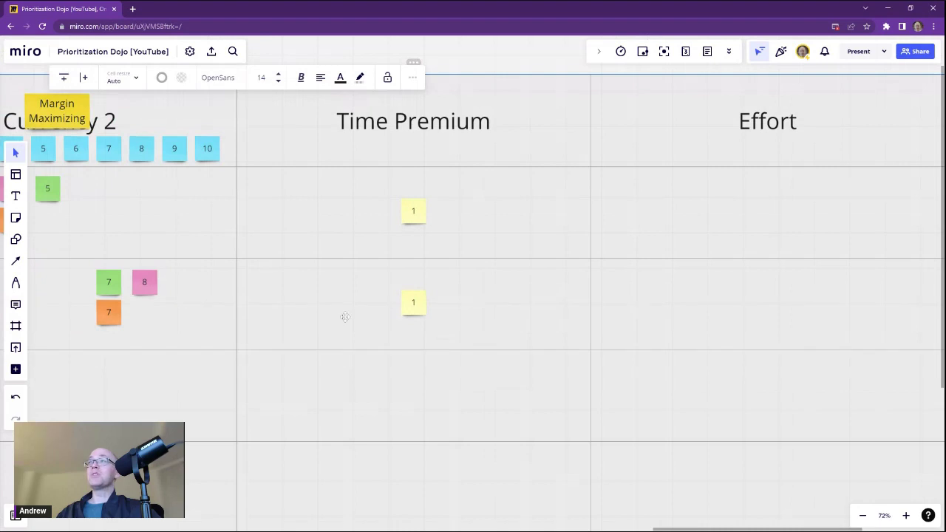
drag(339, 322, 524, 323)
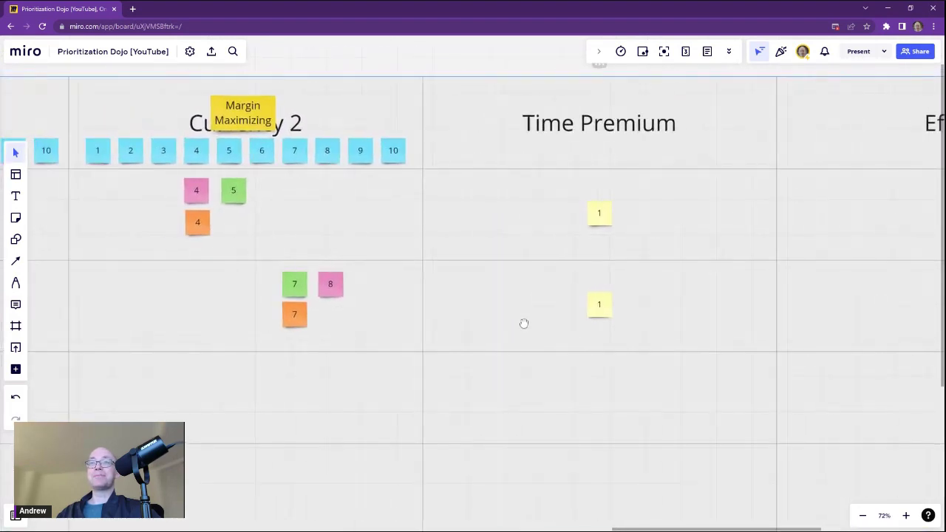
- Copy the light yellow 1 note from the first feature's Time Premium cell into its Effort cell
scroll(524, 323, down, 2)
drag(682, 317, 727, 325)
drag(230, 251, 498, 265)
drag(850, 268, 605, 275)
drag(743, 275, 568, 277)
click(470, 280)
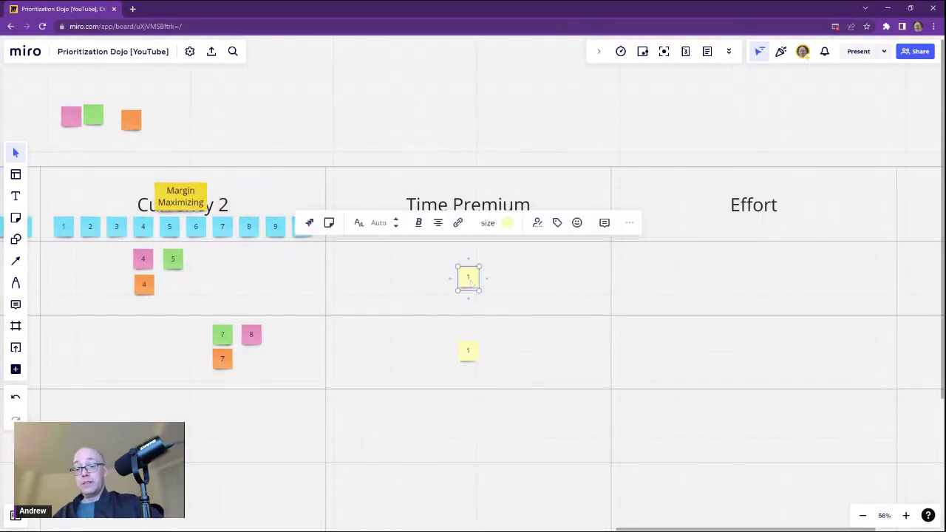
key(ctrl+v)
scroll(748, 285, up, 3)
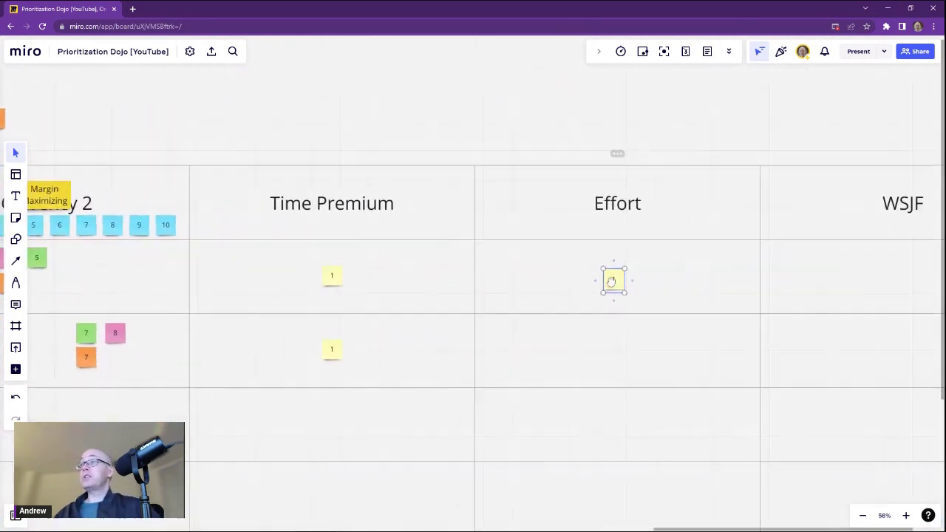
drag(558, 284, 563, 280)
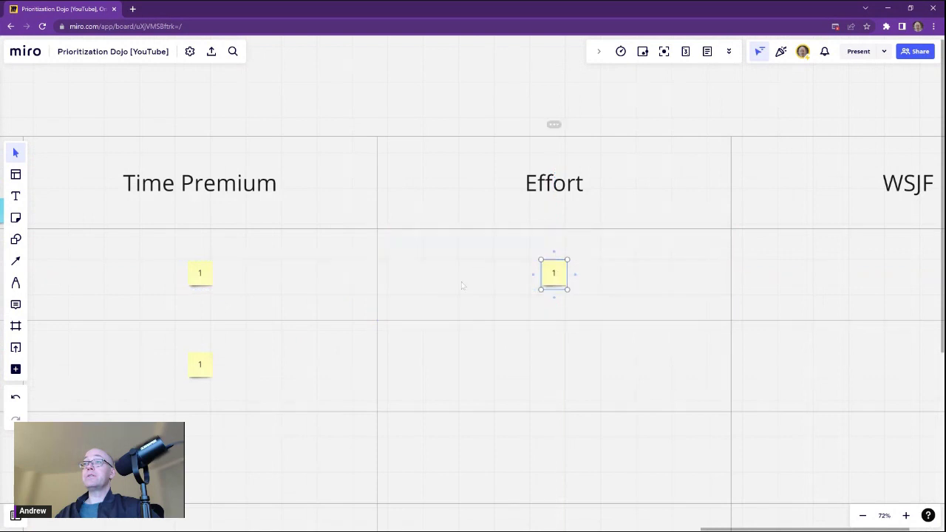
- Duplicate Package Dealer's light yellow 1 note from Time Premium into its Effort cell
click(204, 367)
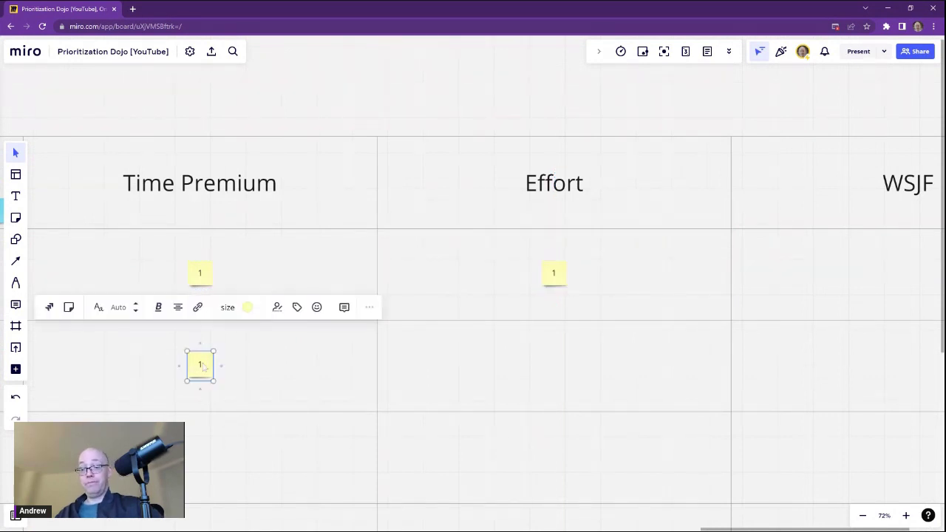
key(ctrl+v)
drag(546, 375, 562, 366)
- Change the first feature's Effort note to L
scroll(650, 340, up, 6)
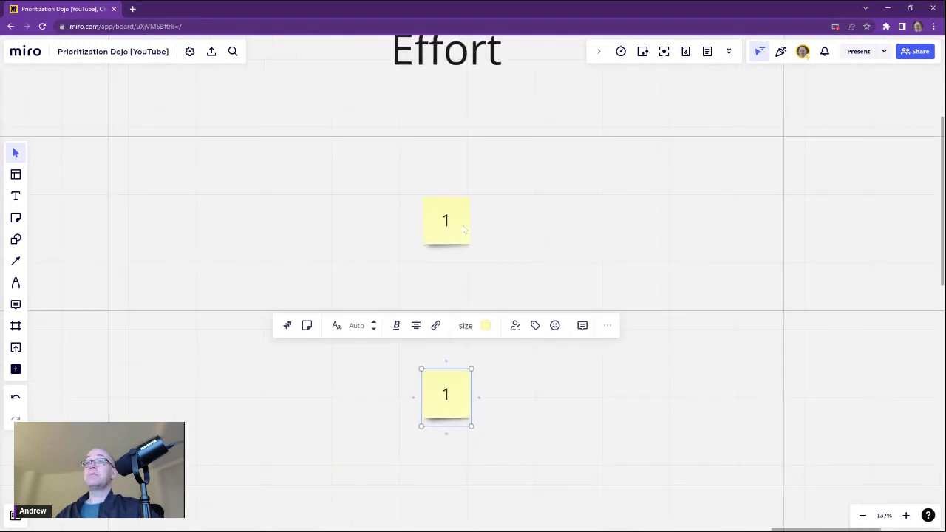
double_click(449, 223)
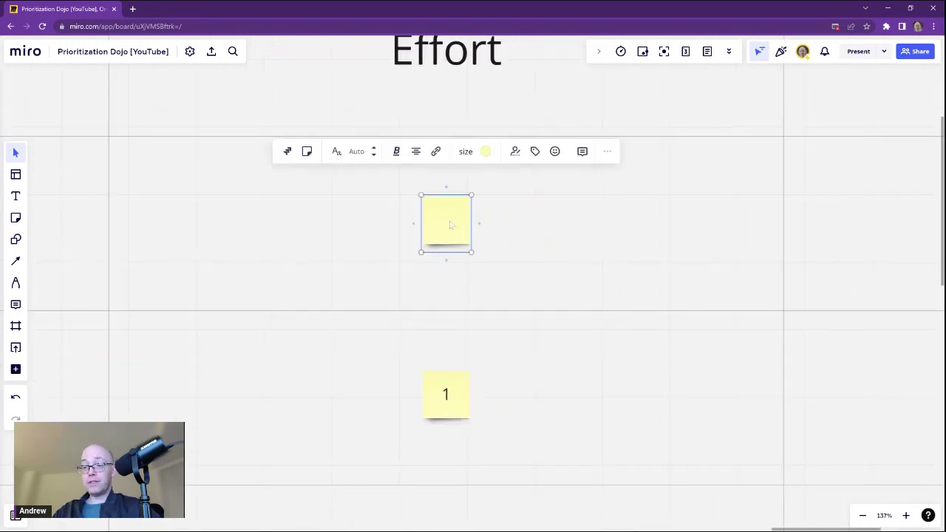
text(L)
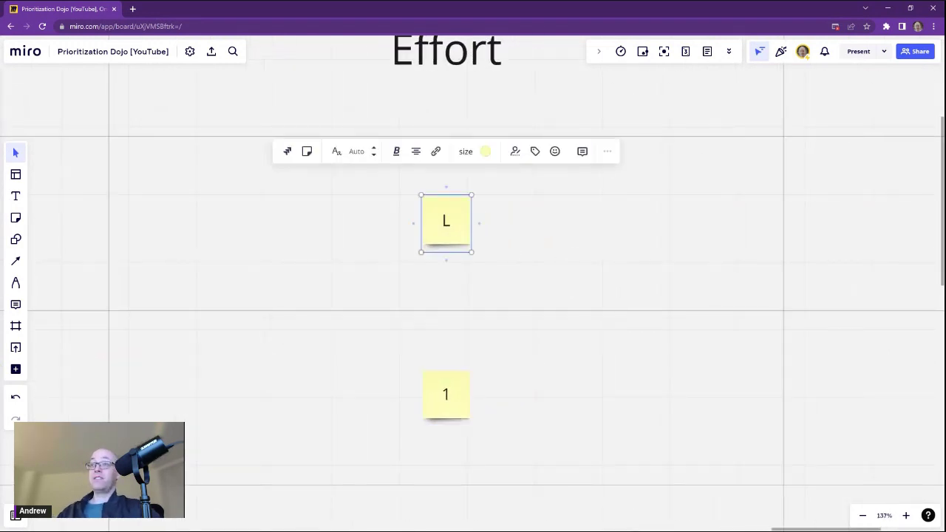
click(338, 221)
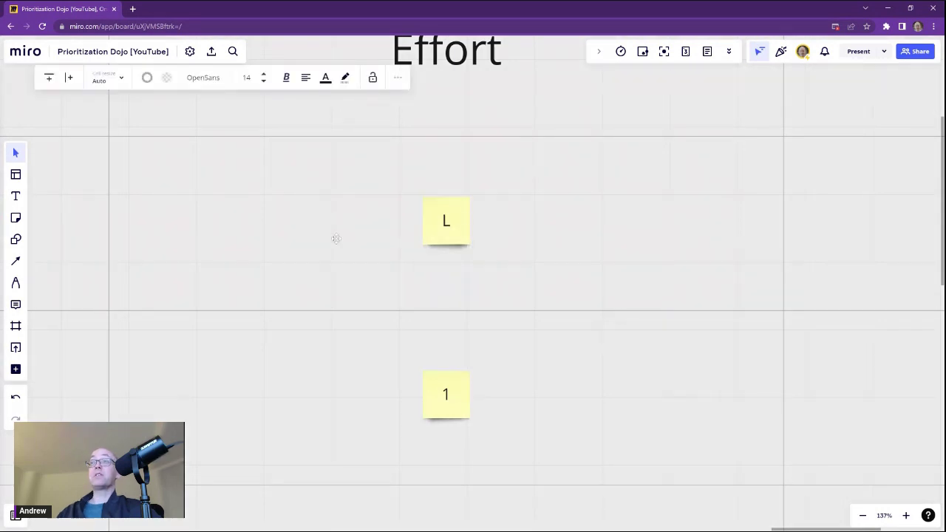
- Change Package Dealer's Effort note to M
double_click(445, 395)
key(Delete)
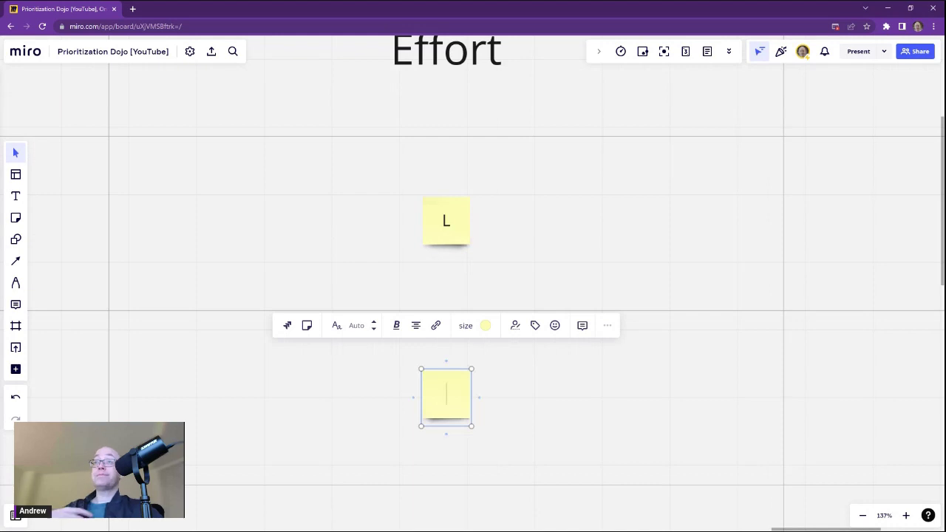
text(M)
scroll(332, 238, down, 3)
drag(330, 236, 380, 256)
click(380, 256)
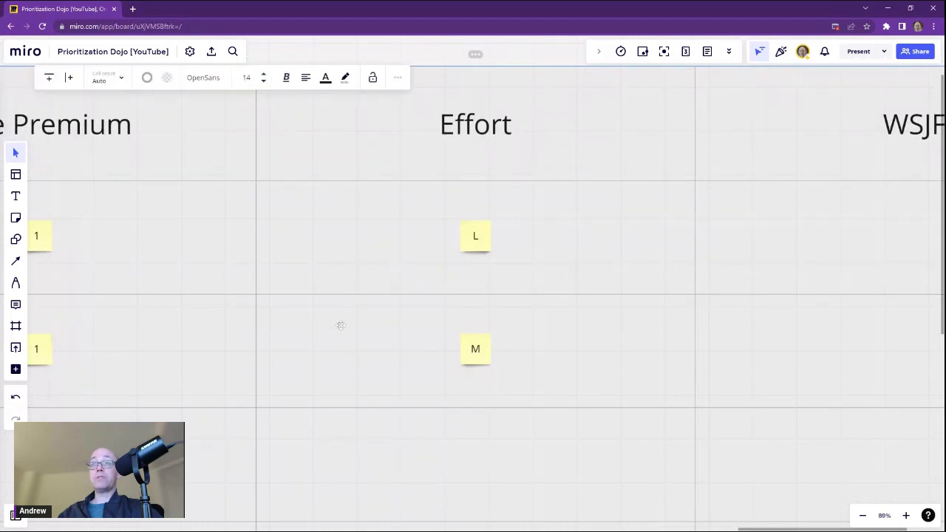
- Review both features' currency scores, Time Premium values and Effort sizes across to the WSJF column
scroll(450, 344, down, 3)
scroll(450, 344, left, 10)
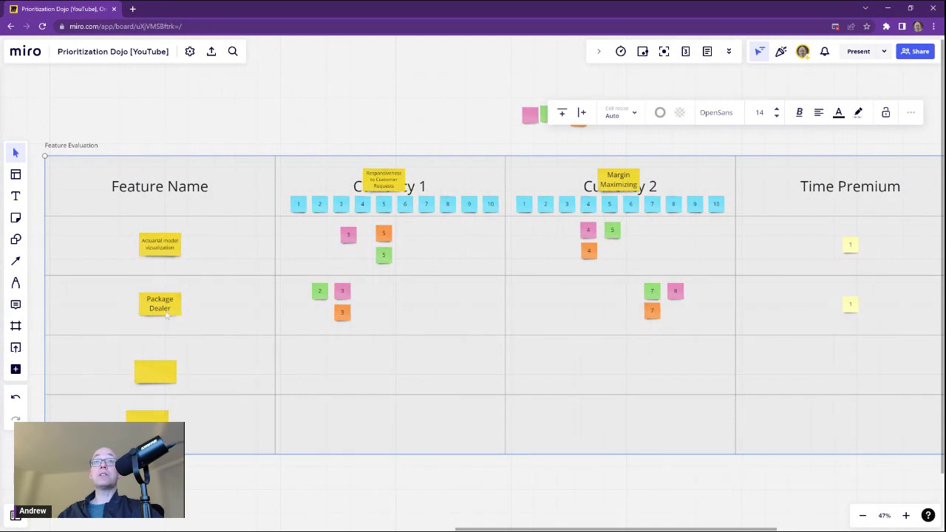
drag(795, 313, 384, 308)
scroll(517, 317, up, 5)
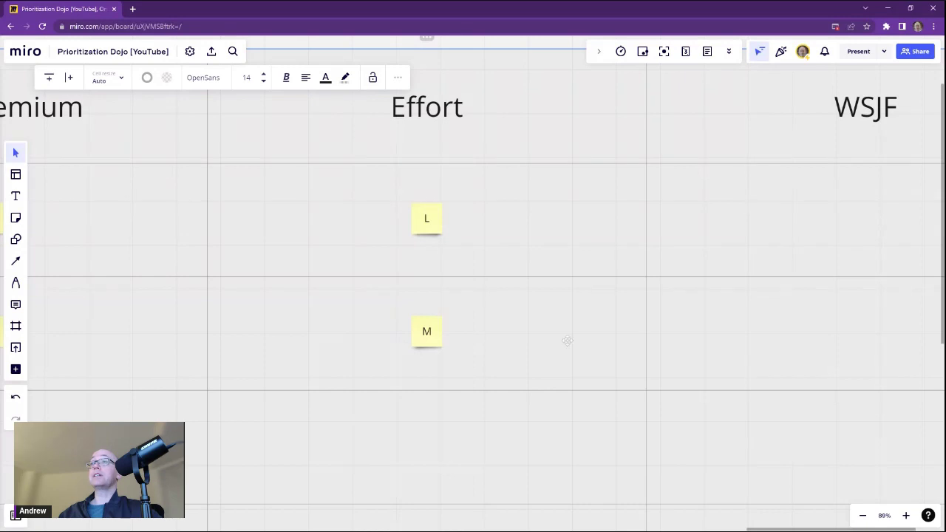
scroll(586, 344, down, 3)
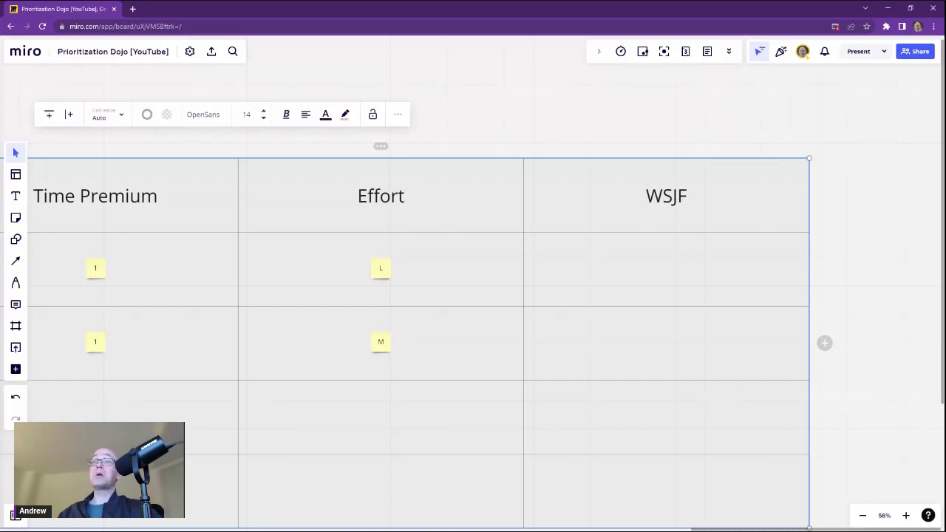
click(699, 124)
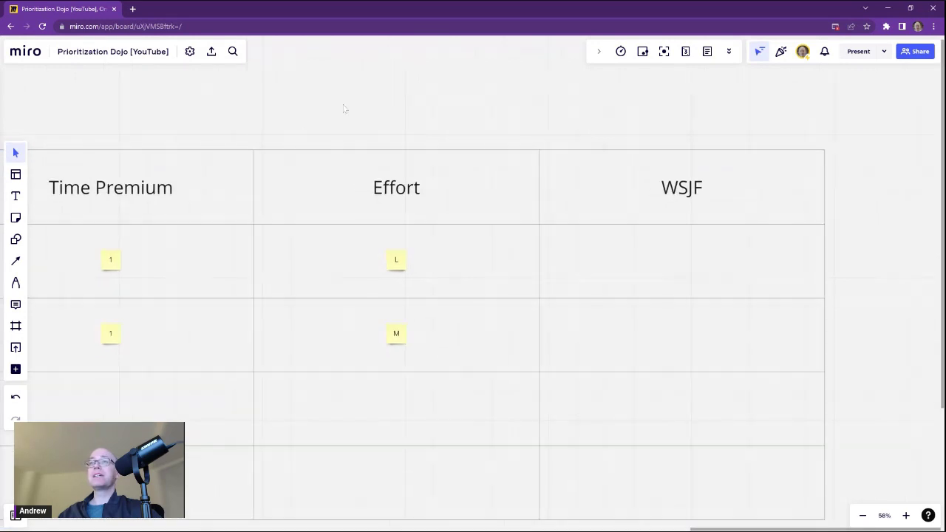
scroll(377, 313, up, 5)
drag(377, 313, 353, 326)
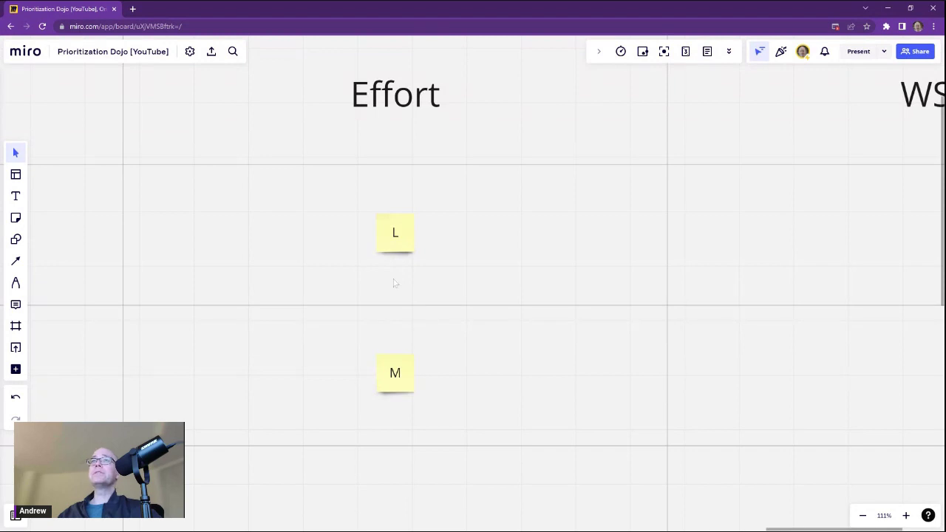
scroll(400, 373, down, 5)
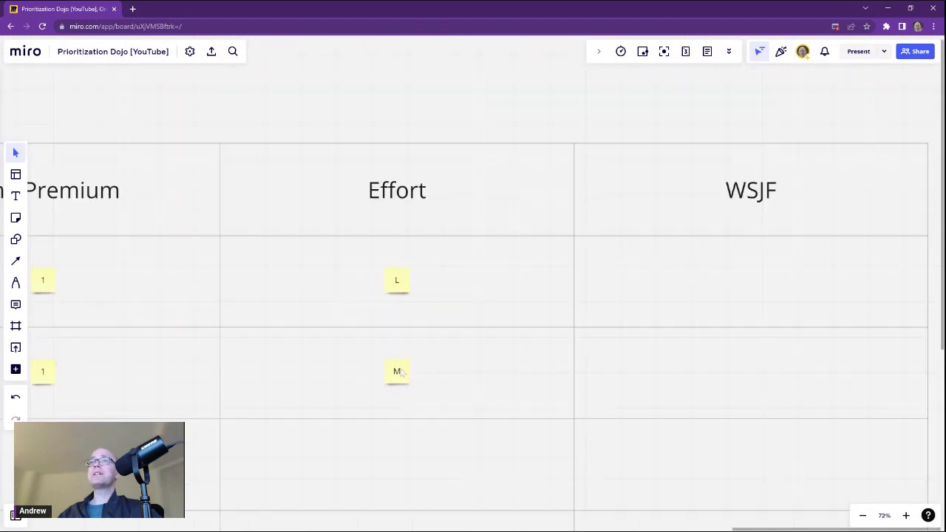
- Copy the blue 10 note from the Currency 2 scale into the Effort header cell, beside the heading
scroll(614, 247, left, 5)
click(226, 243)
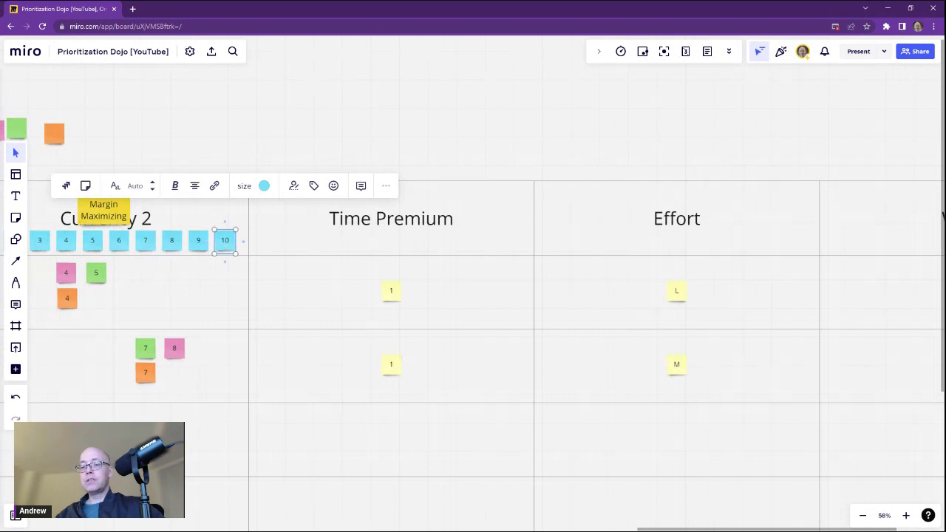
scroll(660, 190, right, 3)
scroll(384, 210, up, 5)
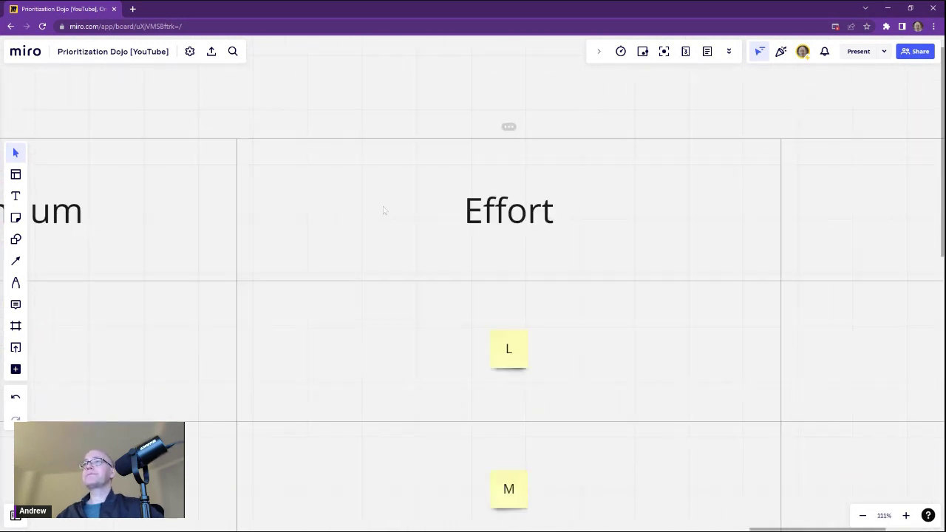
key(ctrl+v)
drag(350, 196, 359, 173)
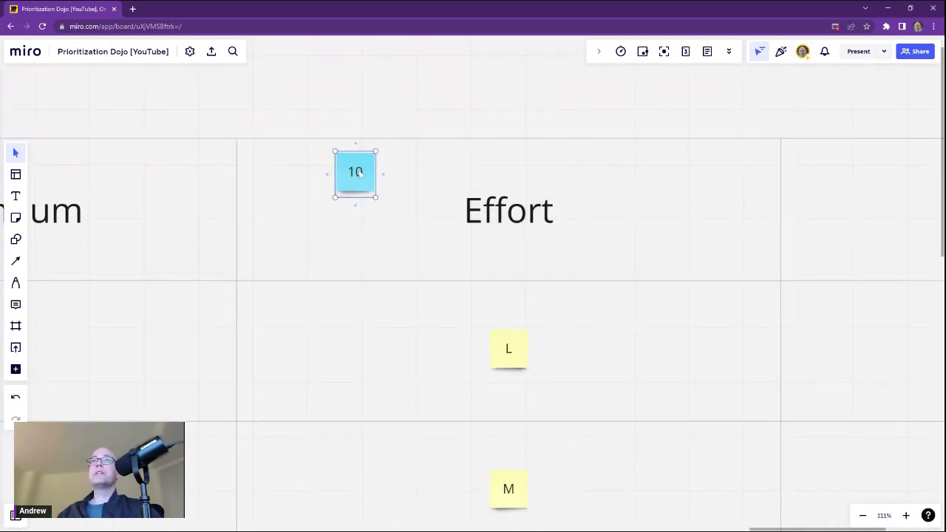
click(518, 356)
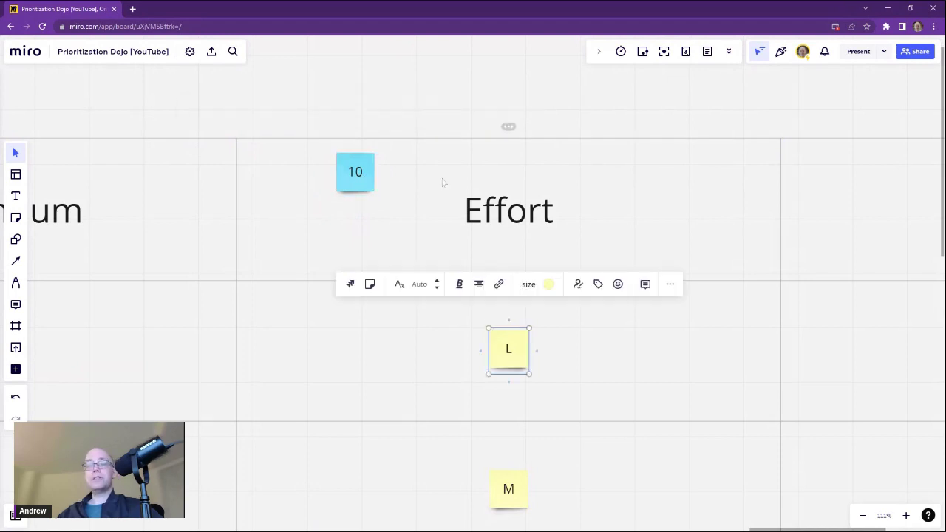
click(409, 88)
click(356, 176)
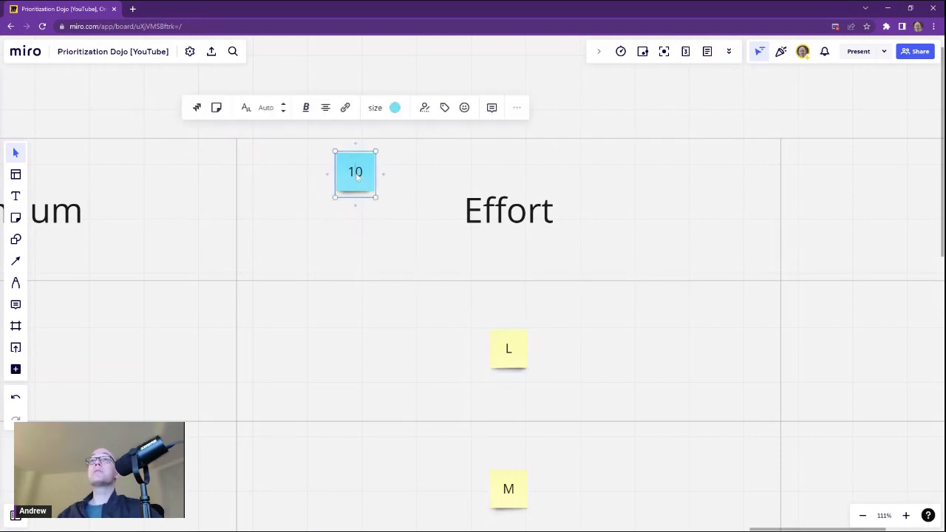
key(ctrl+a)
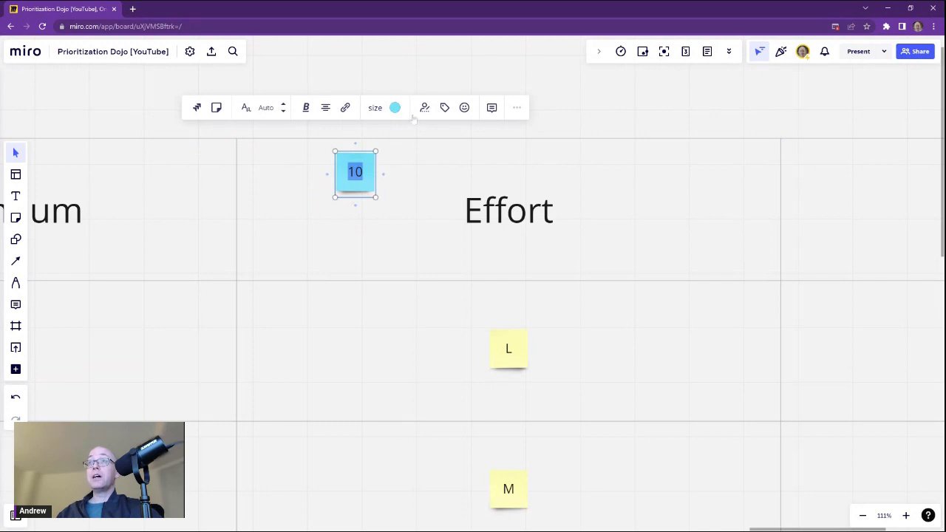
click(507, 124)
- Copy the first feature's L note into the Effort header beside the blue 10 note and relabel the copy S
click(507, 349)
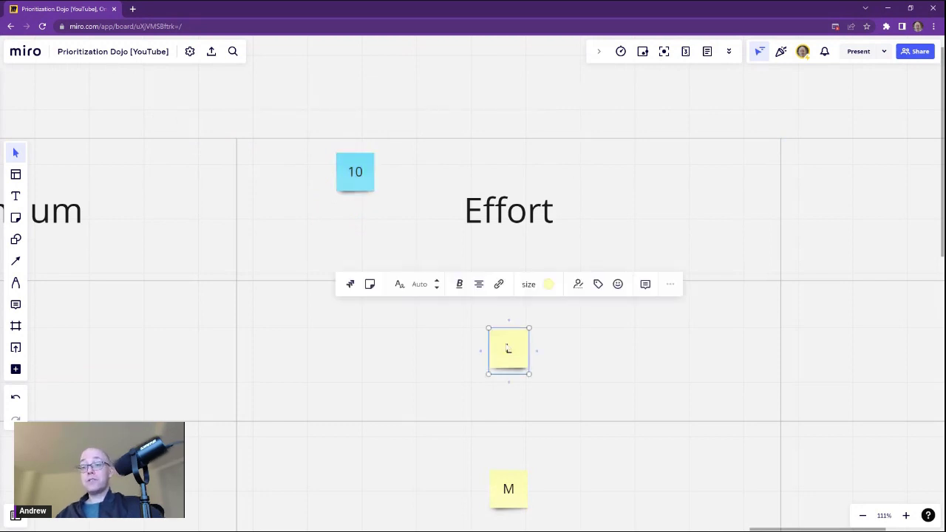
key(ctrl+v)
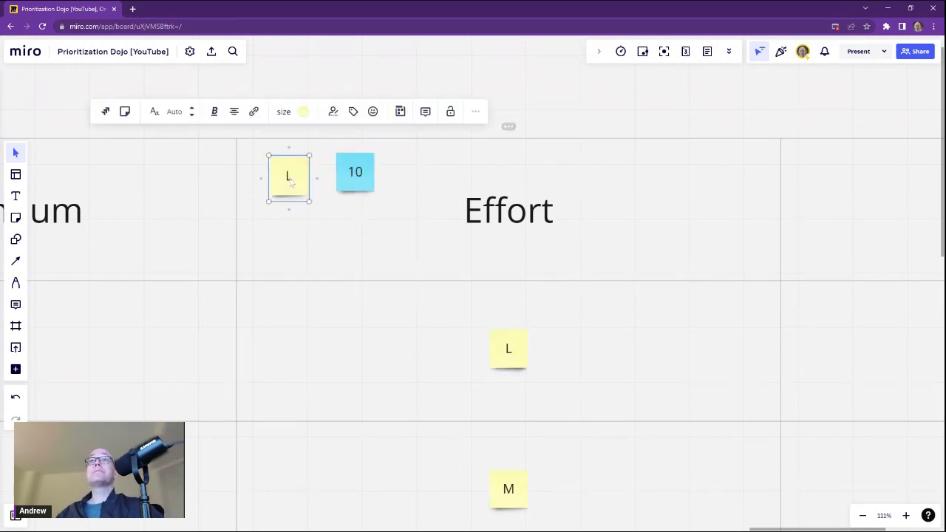
text(s)
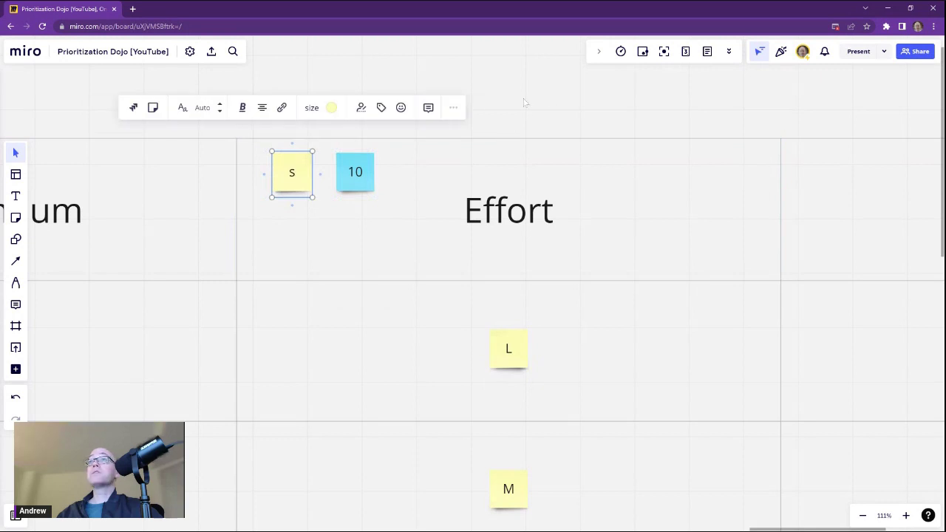
key(BackSpace)
text(S)
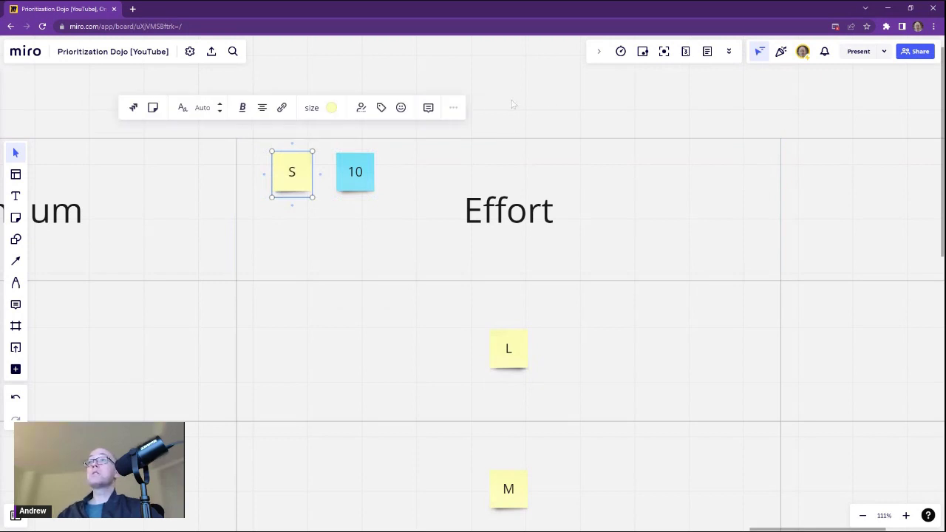
click(512, 104)
- Copy Package Dealer's M note into the Effort header directly below the S note
click(516, 482)
key(ctrl+c)
key(ctrl+v)
drag(278, 226, 297, 219)
- Copy the first feature's L note into the Effort header directly below the M note
click(510, 357)
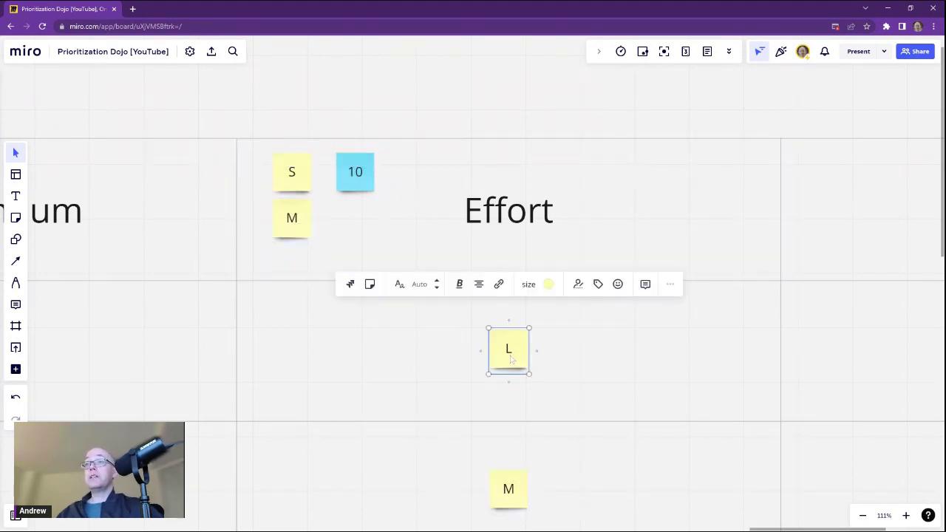
key(ctrl+c)
key(ctrl+v)
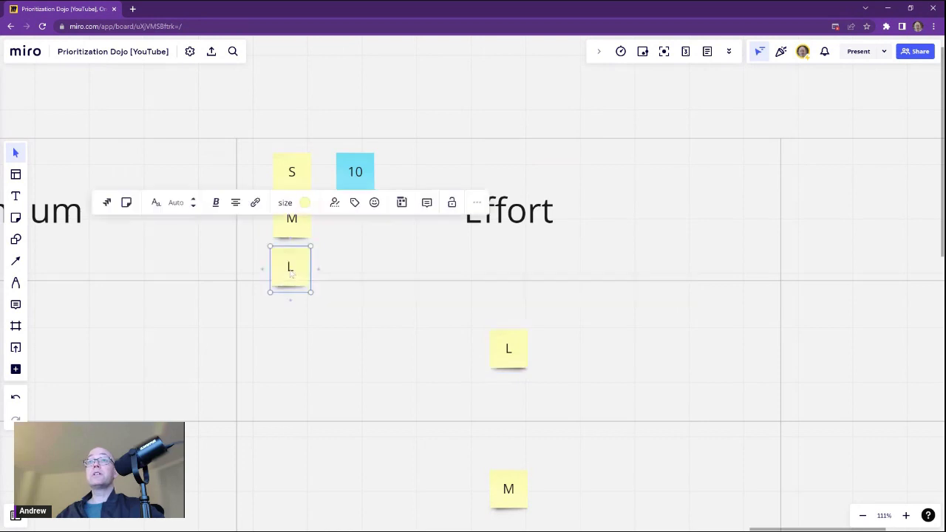
drag(292, 275, 292, 266)
- Duplicate the S note directly above itself in the Effort size legend and relabel the copy XS
scroll(327, 91, up, 2)
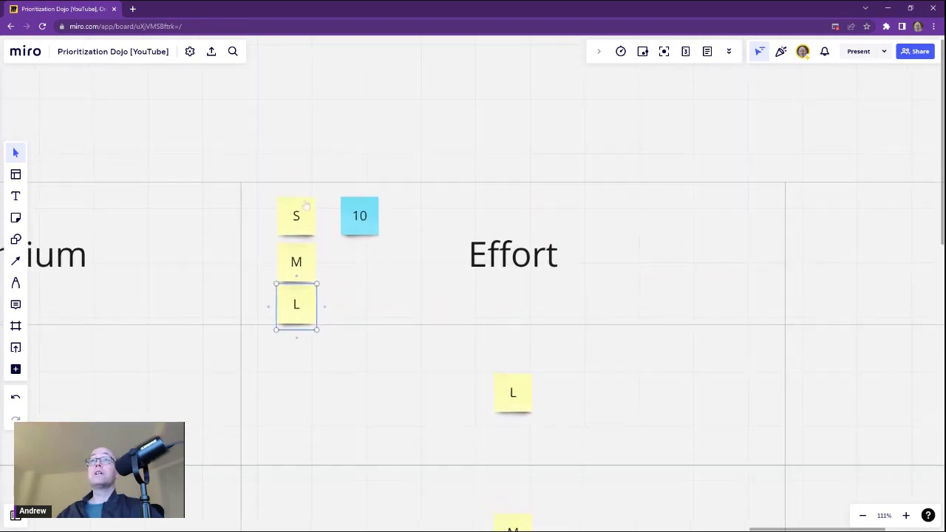
click(302, 212)
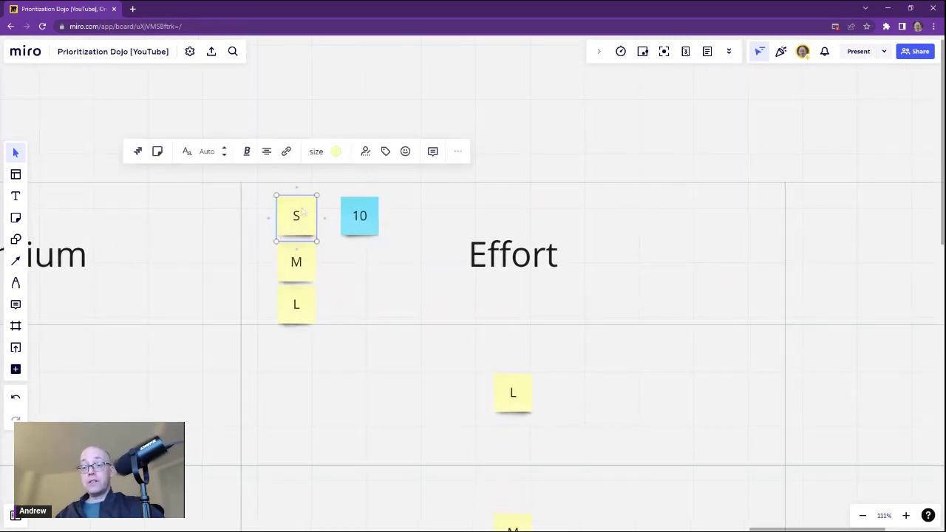
key(ctrl+c)
key(ctrl+v)
drag(310, 104, 298, 169)
double_click(298, 169)
text(XS)
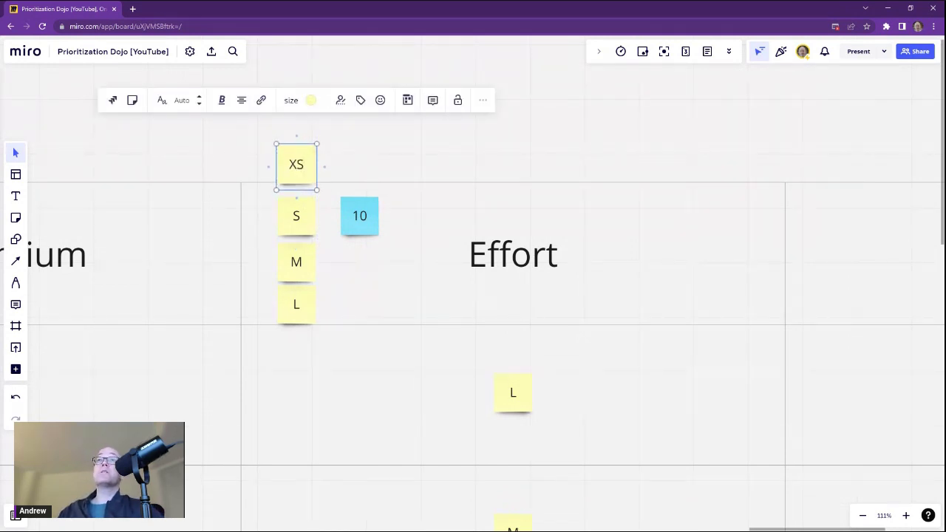
click(370, 158)
- Move the blue 10 note beside the XS note and change its value to 13
drag(364, 213, 362, 165)
click(360, 164)
text(13)
click(447, 165)
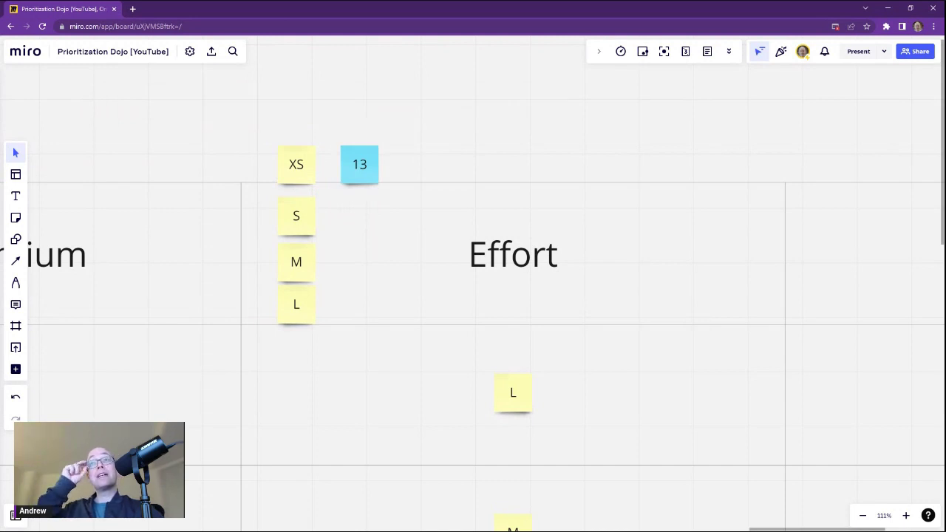
drag(367, 169, 373, 171)
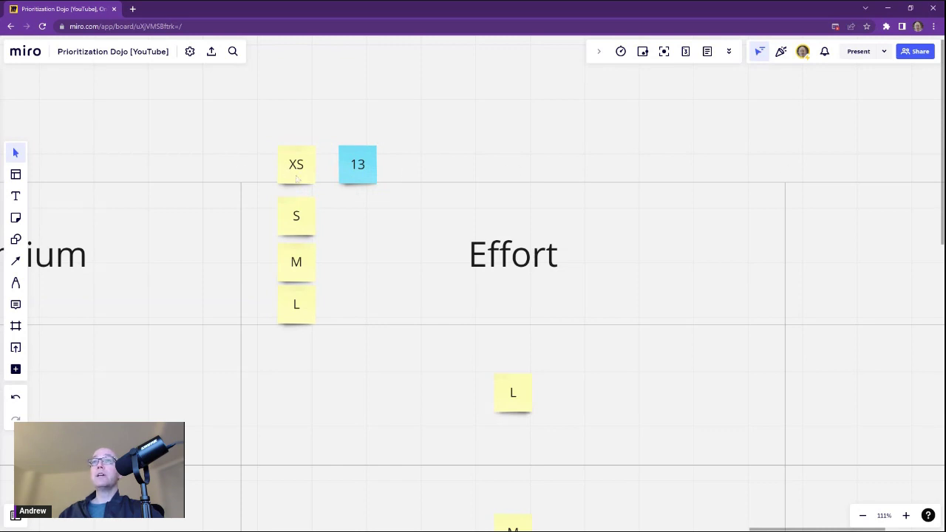
- Duplicate the blue 13 note beside the S note and set the copy's value to 20
click(357, 175)
drag(357, 175, 362, 215)
double_click(363, 215)
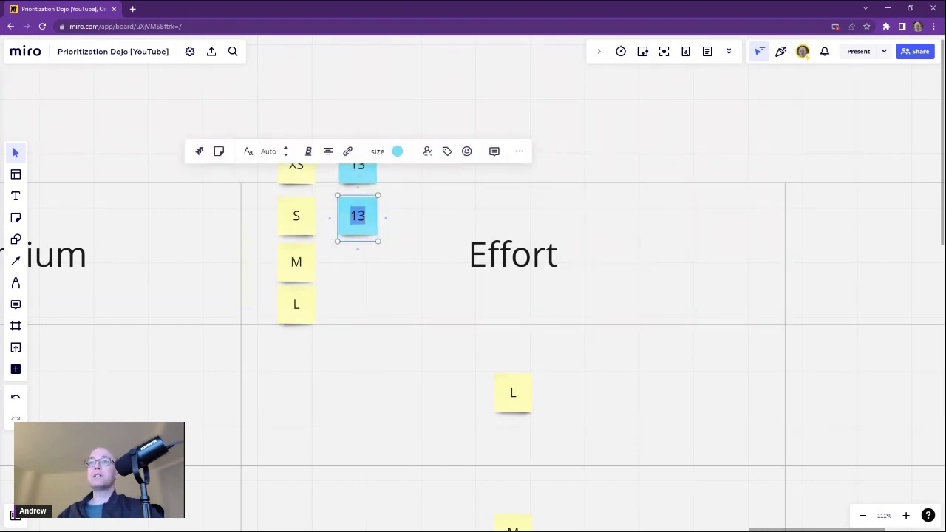
text(20)
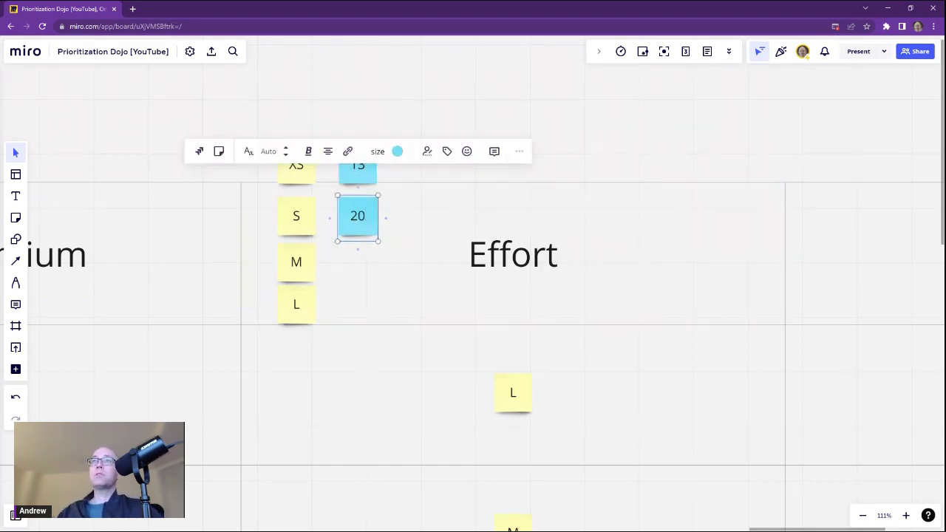
- Duplicate the blue 20 note beside the M note in the Effort size legend and set the copy's value to 40
click(403, 95)
click(360, 223)
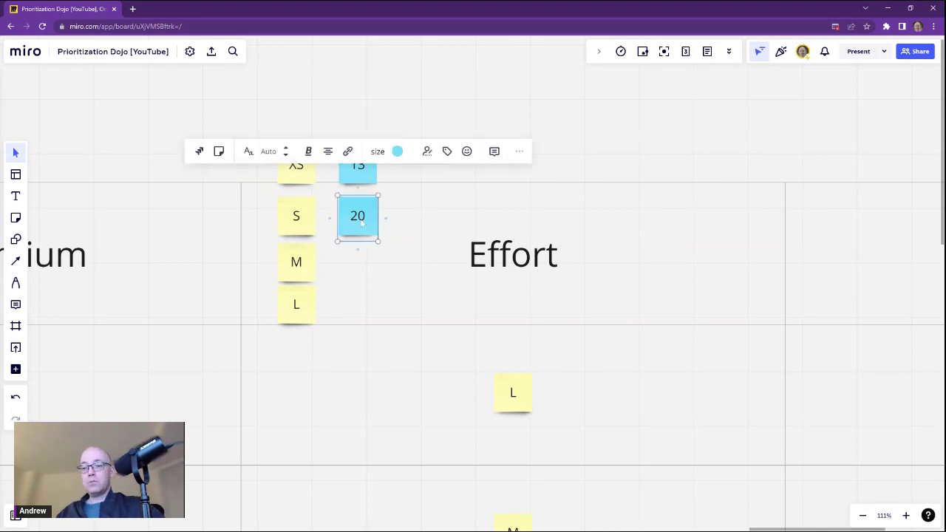
drag(361, 223, 361, 267)
double_click(357, 262)
text(40)
key(Escape)
- Duplicate the blue 40 note beside the L note in the Effort legend and set the copy's value to 80
click(363, 269)
drag(362, 269, 359, 314)
double_click(358, 313)
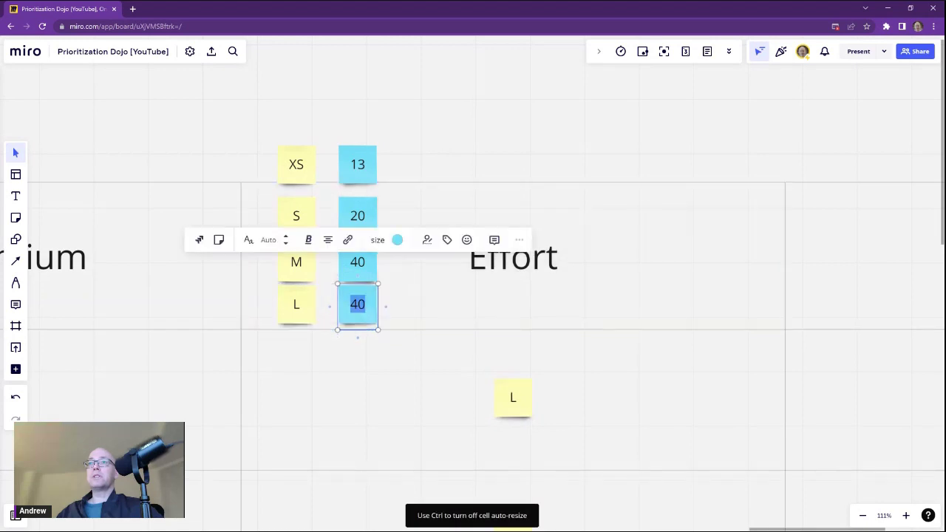
text(80)
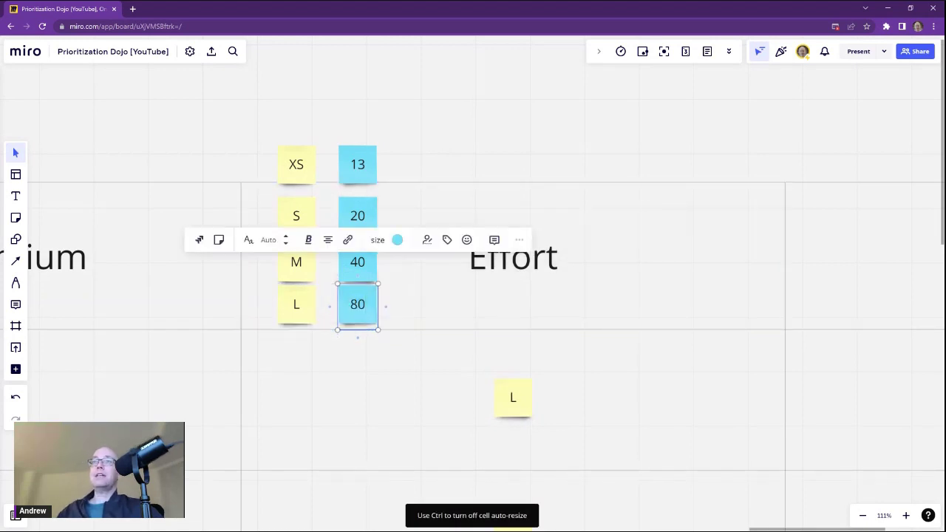
click(450, 143)
- Copy the legend's blue 80 note into the first feature's Effort cell, directly beside its L note
drag(454, 145, 431, 117)
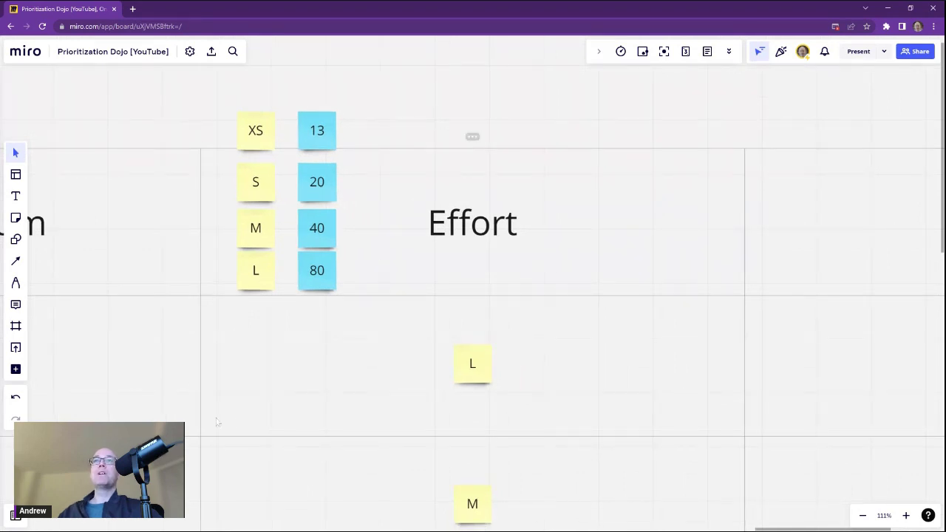
drag(355, 396, 323, 365)
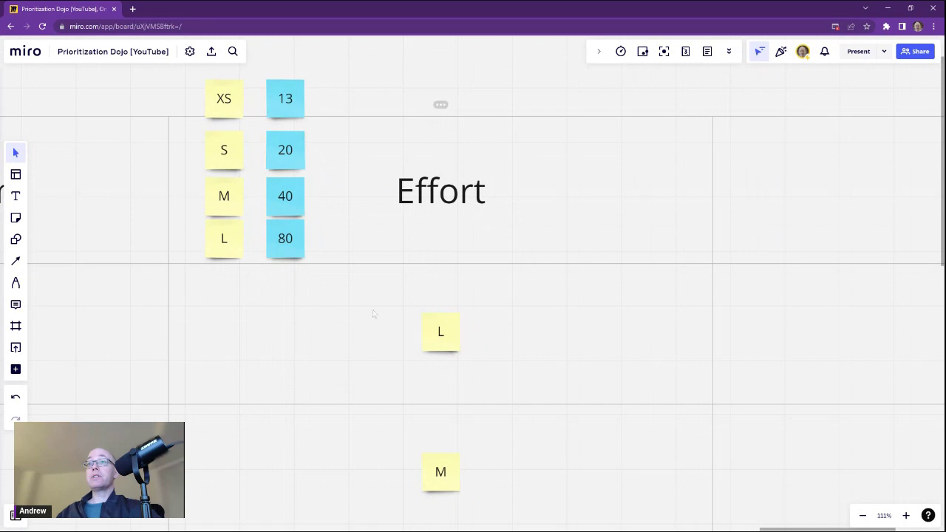
click(287, 245)
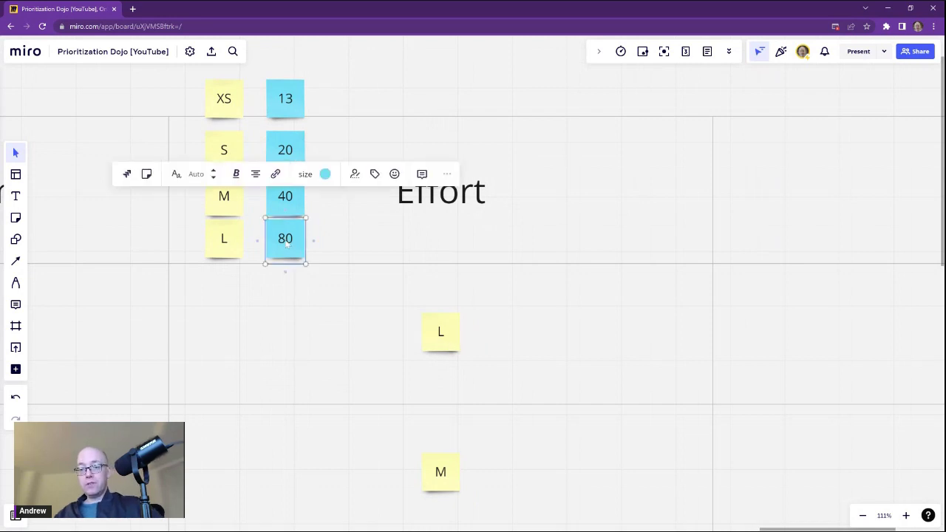
key(ctrl+v)
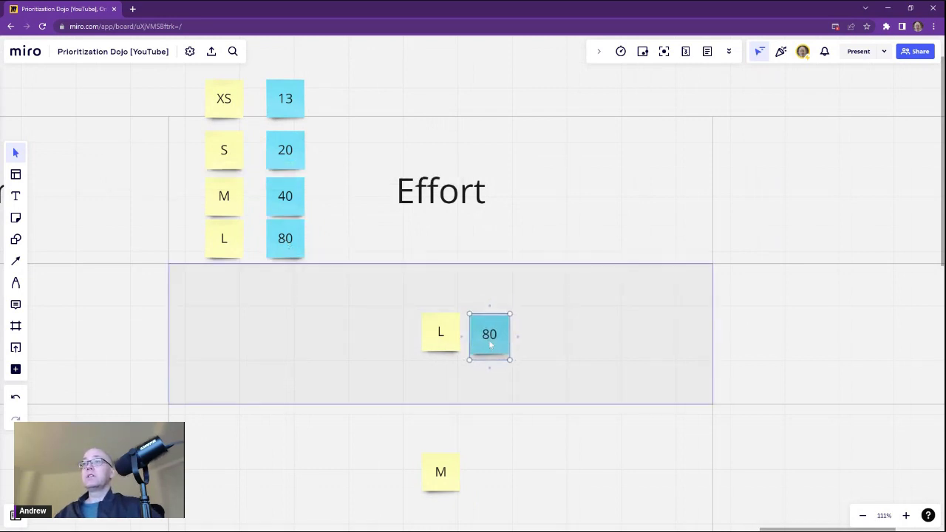
drag(488, 345, 486, 342)
click(483, 83)
- Copy the legend's blue 40 note into the second feature's Effort cell, directly beside its M note
scroll(483, 83, down, 1)
scroll(406, 199, down, 2)
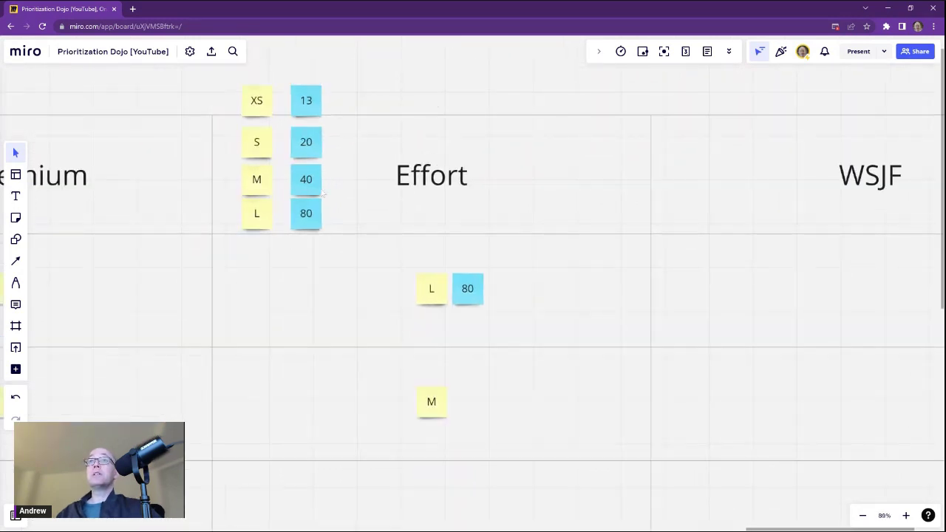
click(306, 180)
key(ctrl+c)
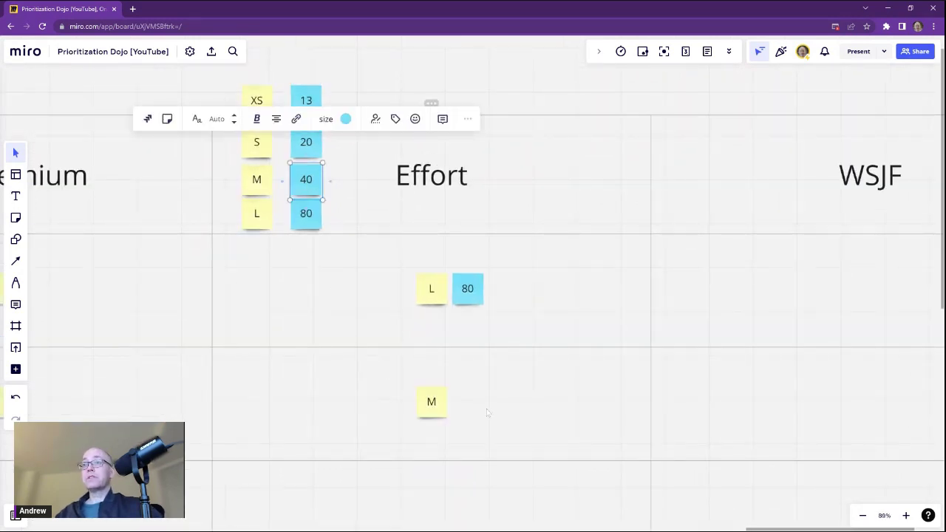
key(ctrl+v)
drag(482, 407, 472, 401)
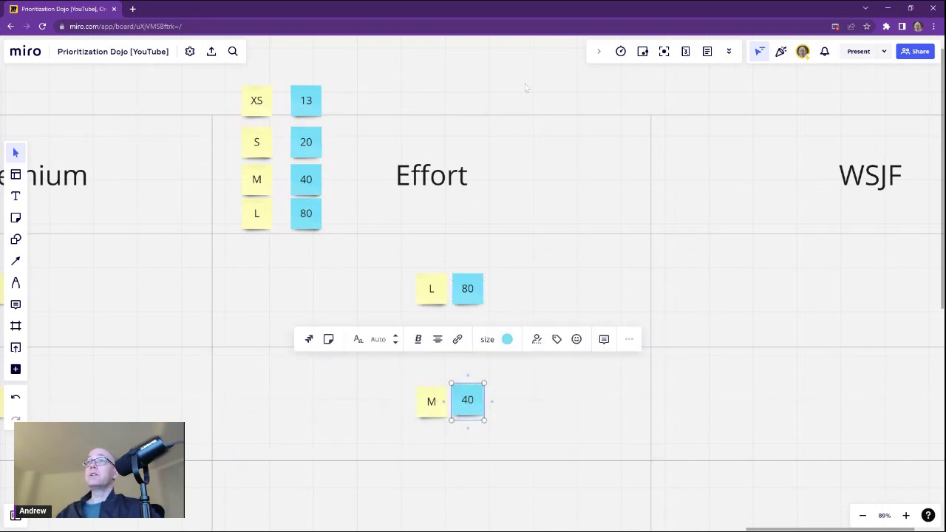
- Examine the first feature's scores in the Currency 1, Currency 2, Time Premium and Effort columns for its WSJF calculation
scroll(502, 103, down, 2)
scroll(479, 300, down, 3)
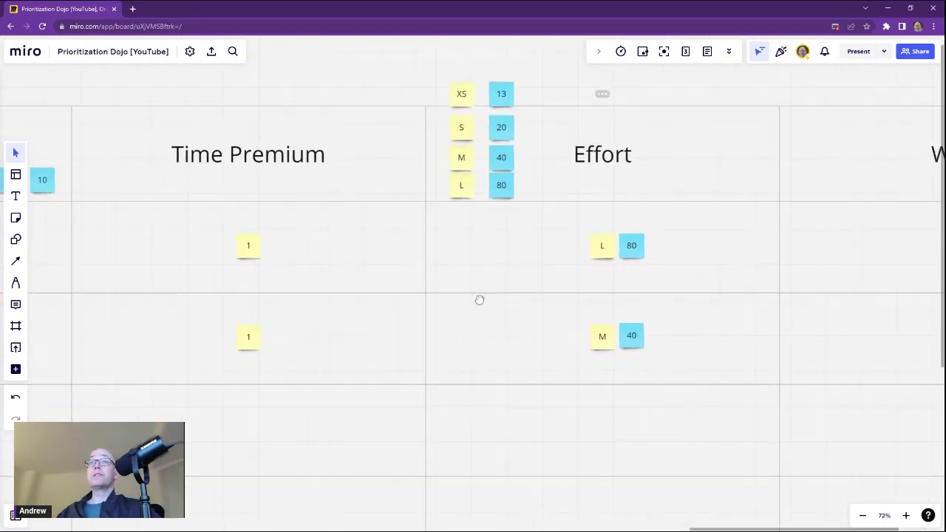
drag(463, 316, 616, 317)
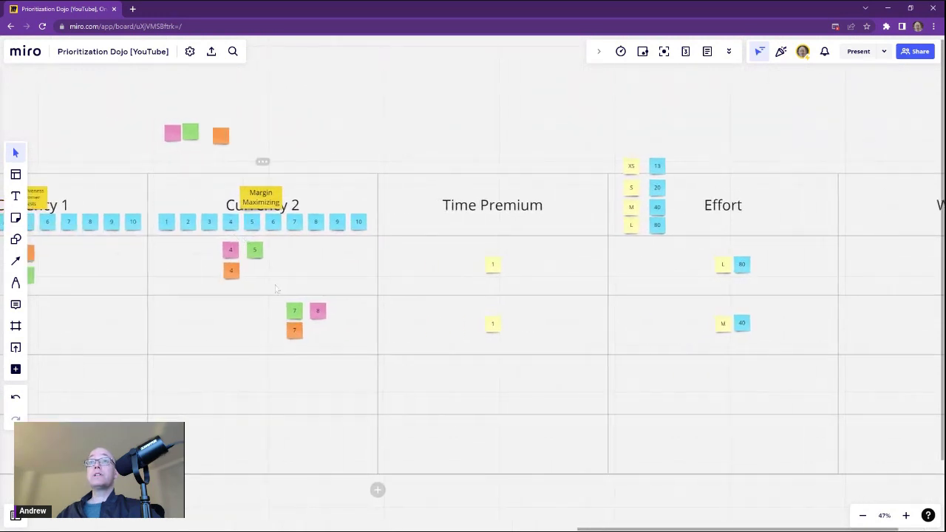
drag(268, 288, 317, 276)
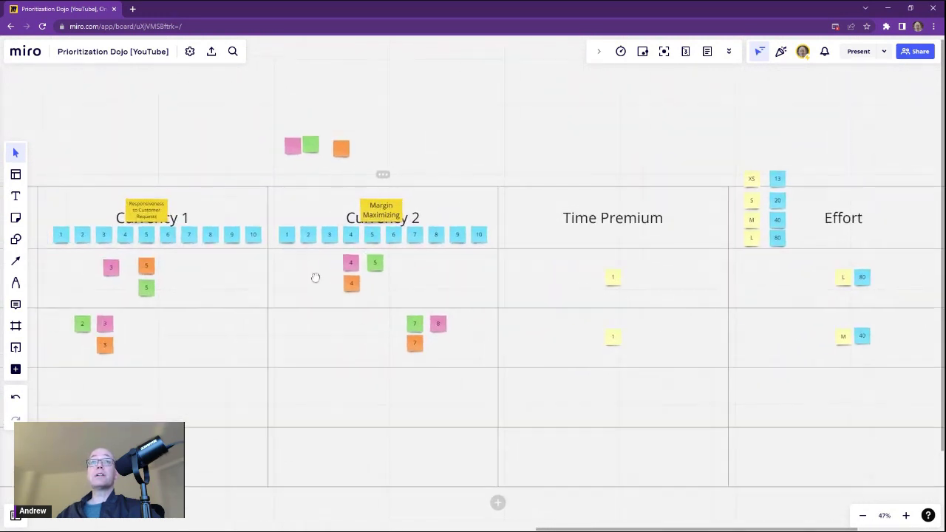
scroll(303, 274, left, 3)
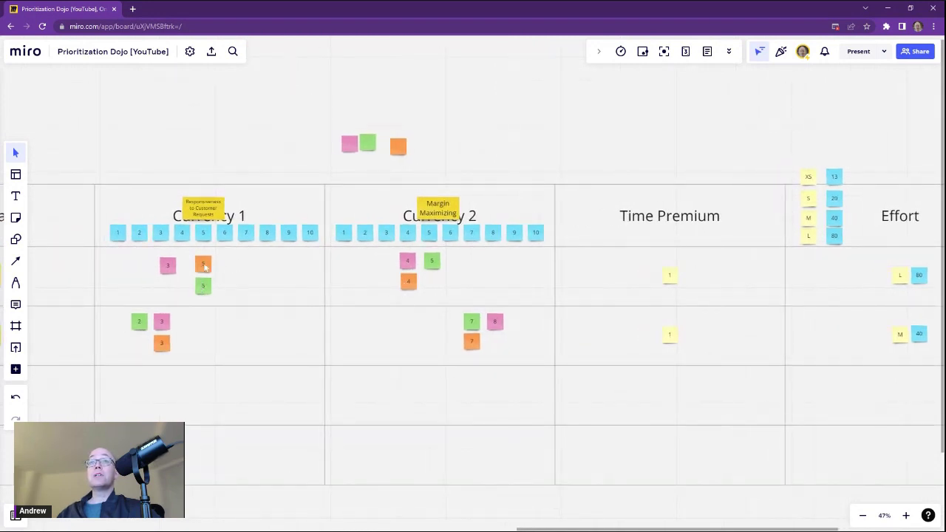
scroll(222, 296, up, 2)
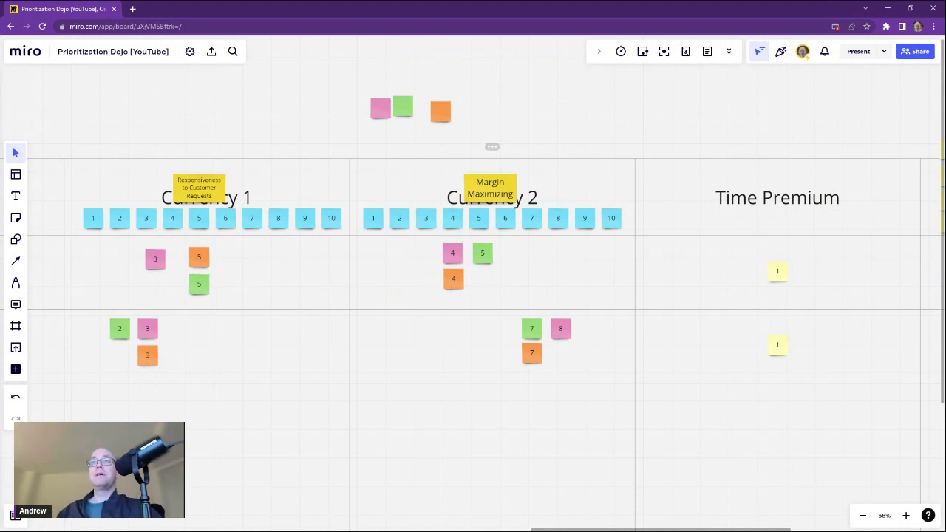
drag(669, 275, 322, 263)
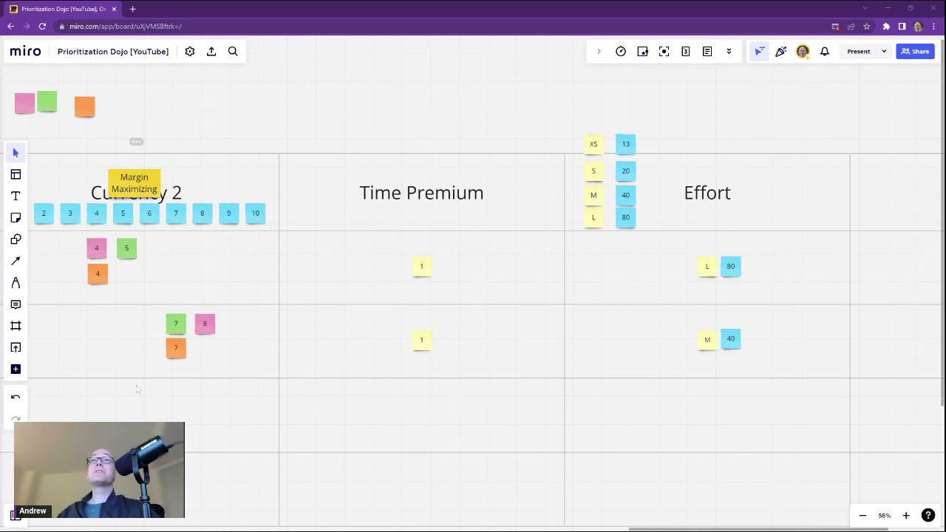
drag(209, 105, 565, 123)
drag(212, 313, 310, 321)
scroll(311, 319, up, 5)
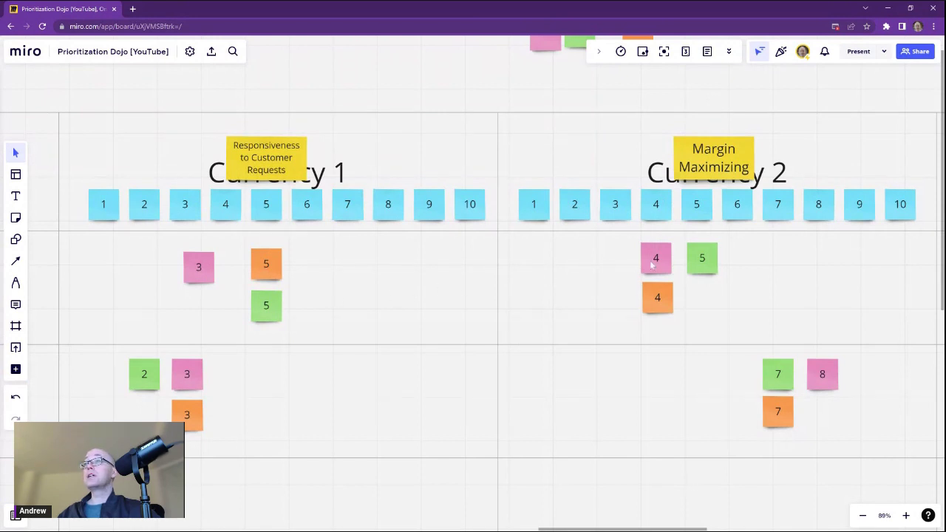
scroll(562, 281, down, 5)
scroll(575, 287, right, 10)
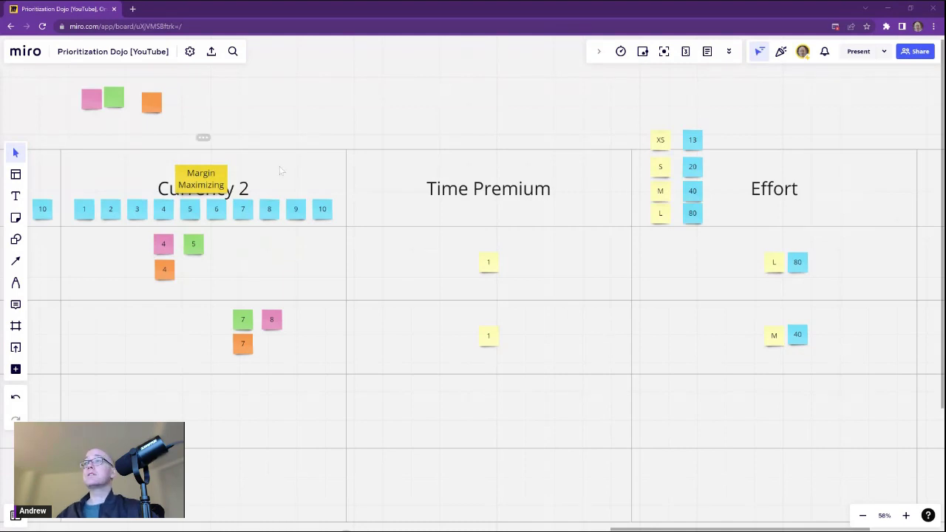
- Copy the first feature's blue 80 note into its WSJF cell and set the copy's value to 11.25
drag(724, 297, 202, 320)
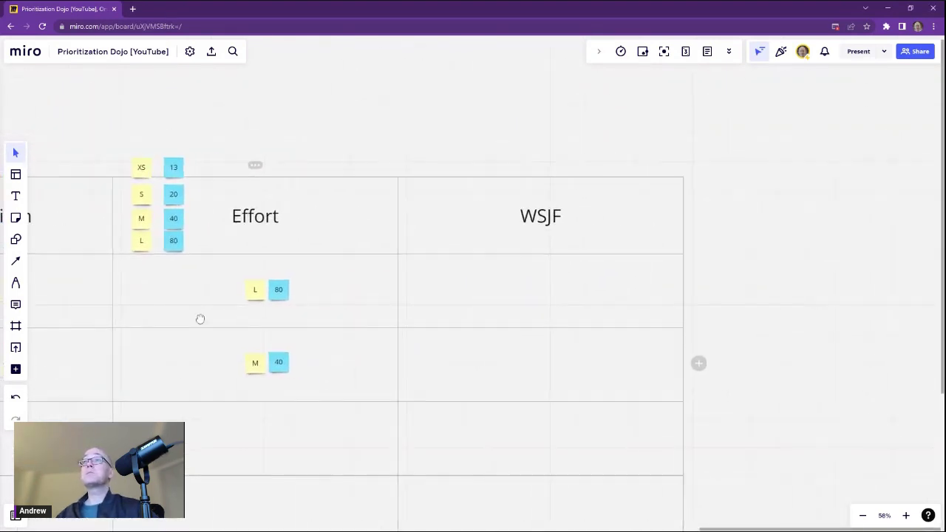
drag(466, 285, 445, 298)
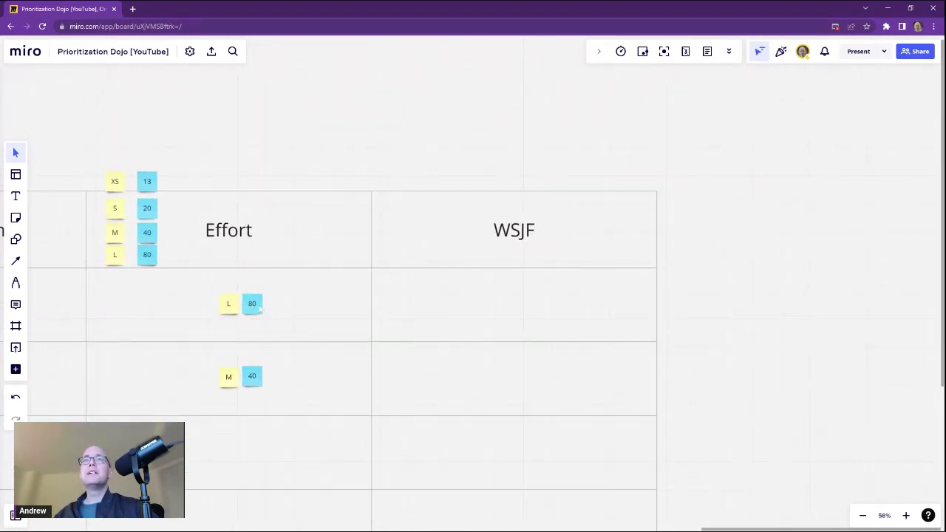
click(260, 310)
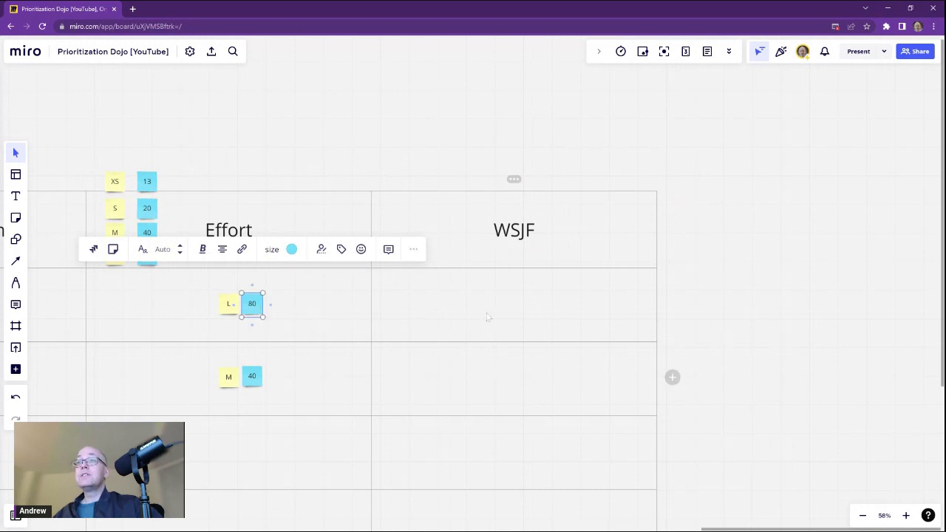
key(ctrl+v)
drag(506, 303, 515, 307)
text(11)
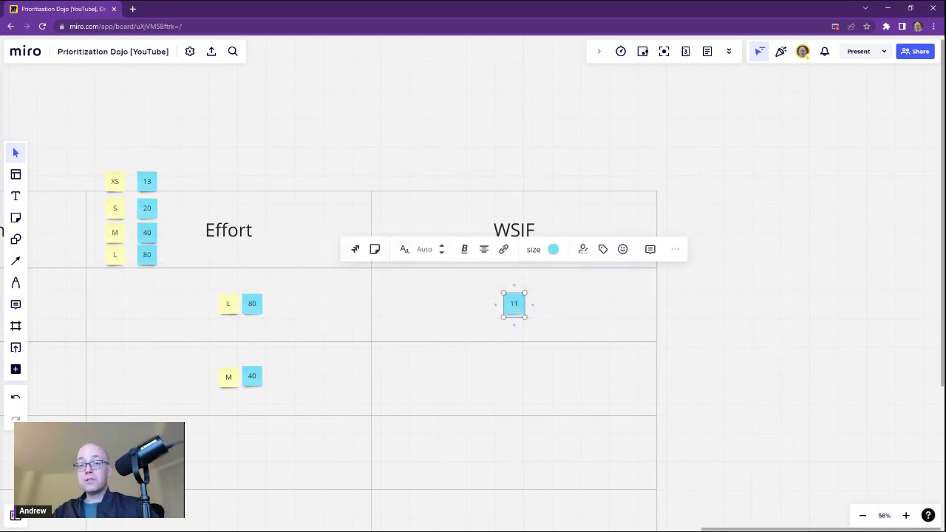
text(.25)
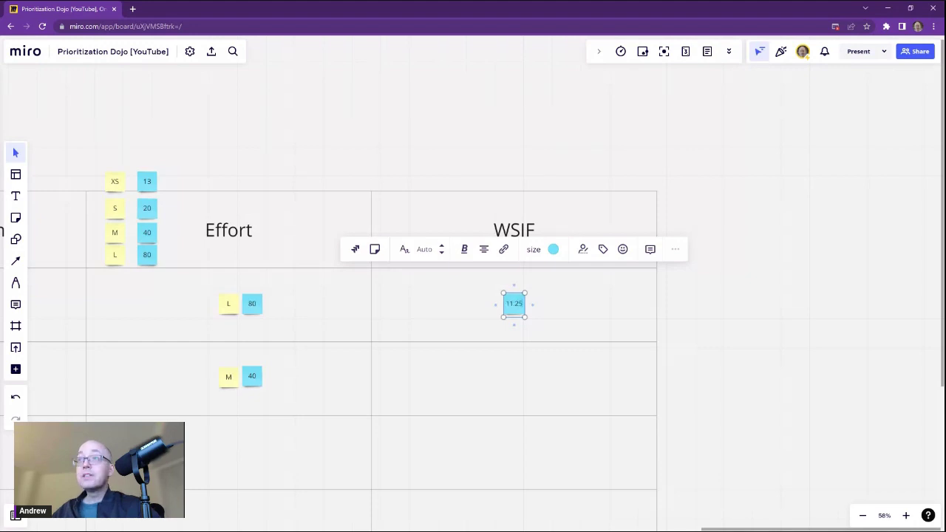
click(496, 153)
- Recheck the first feature's scores against its WSJF value and examine the second feature's currency, time premium and effort scores
scroll(504, 180, left, 3)
scroll(505, 179, left, 3)
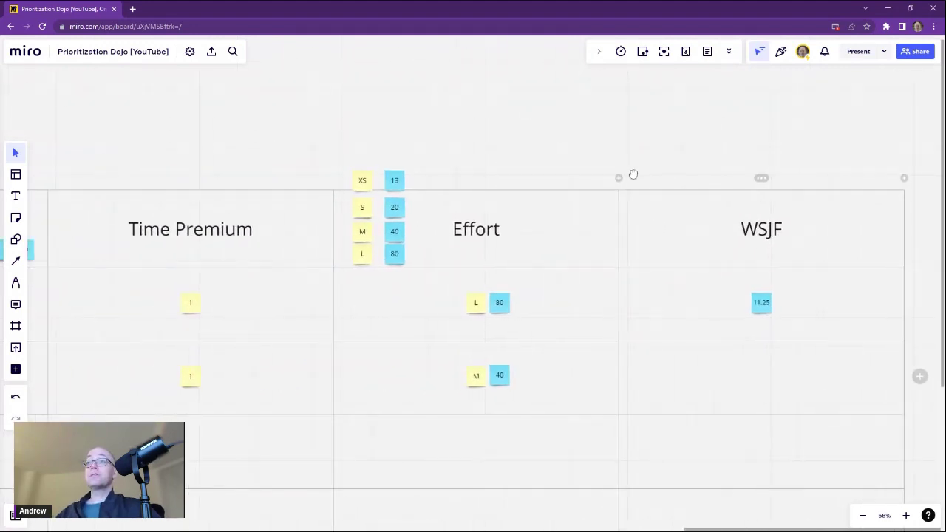
scroll(666, 308, left, 5)
scroll(666, 309, left, 5)
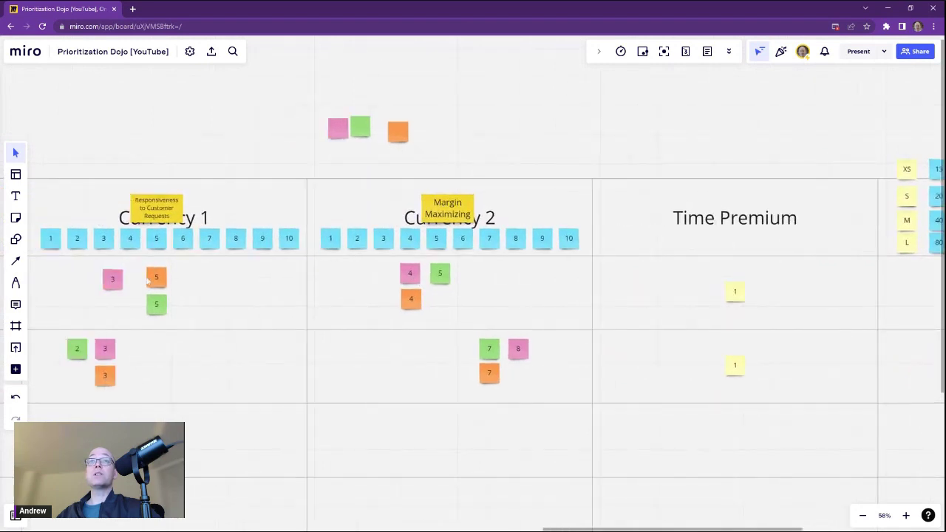
scroll(613, 297, right, 6)
scroll(542, 295, right, 3)
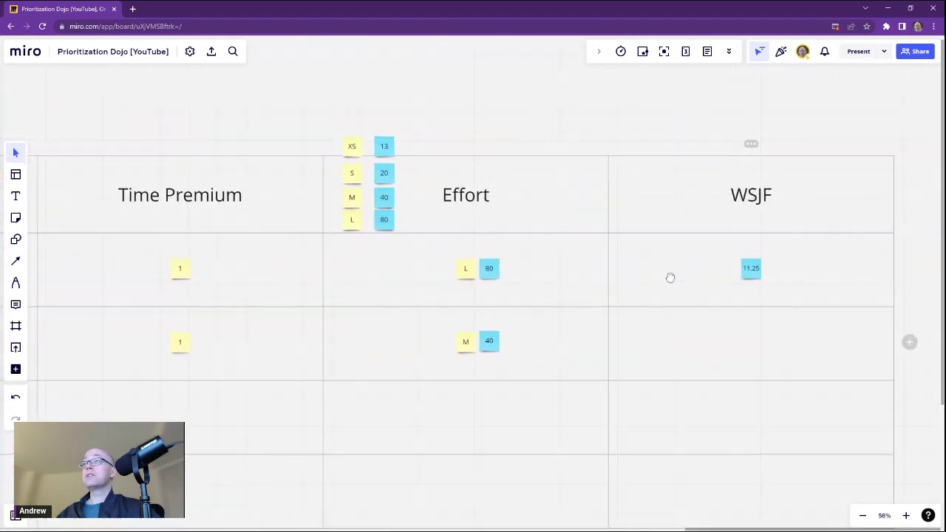
click(730, 273)
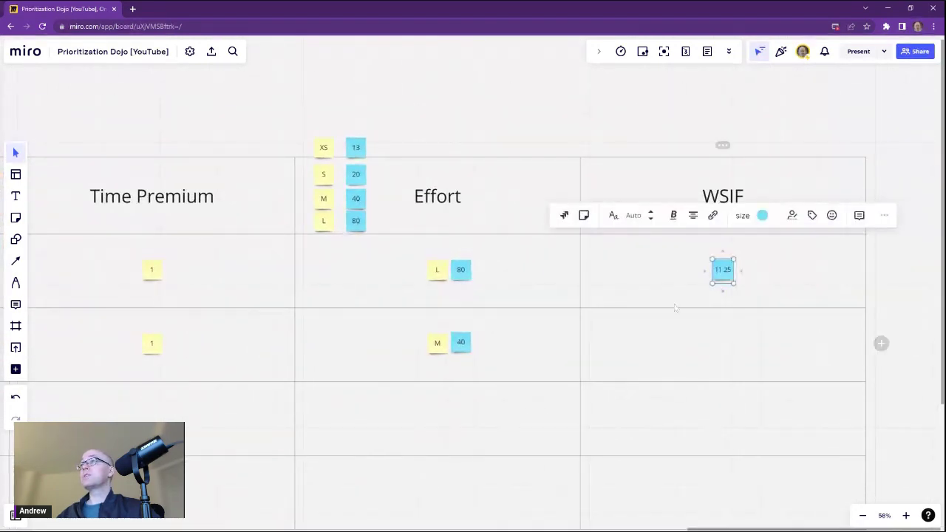
click(588, 123)
scroll(330, 368, left, 1)
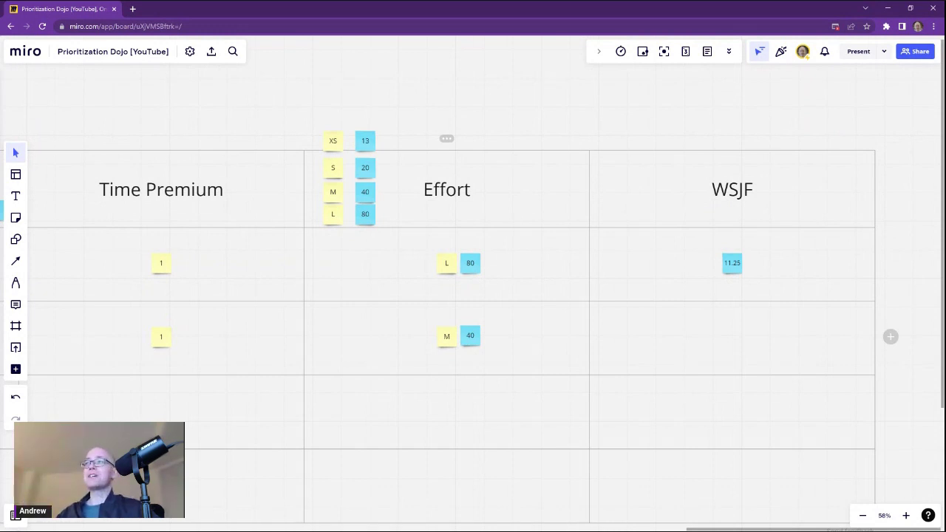
drag(336, 346, 434, 336)
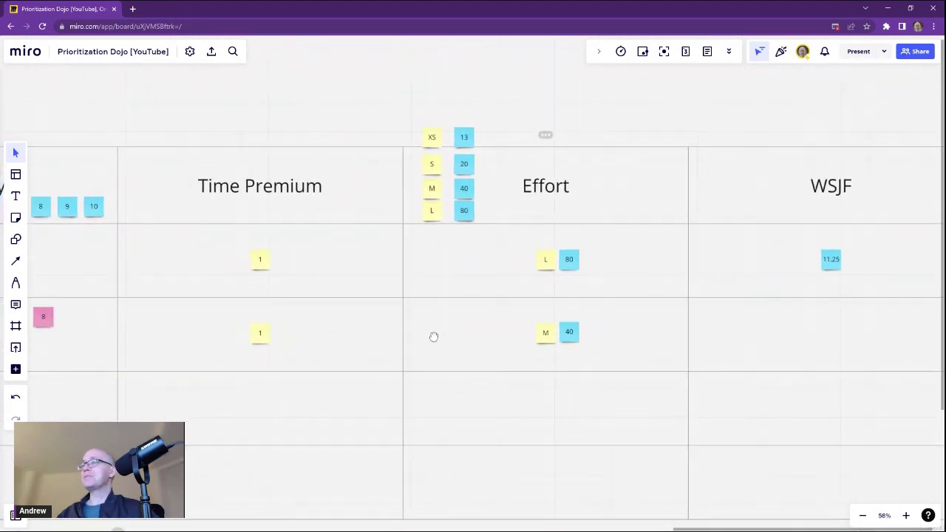
scroll(371, 325, left, 10)
drag(405, 322, 453, 316)
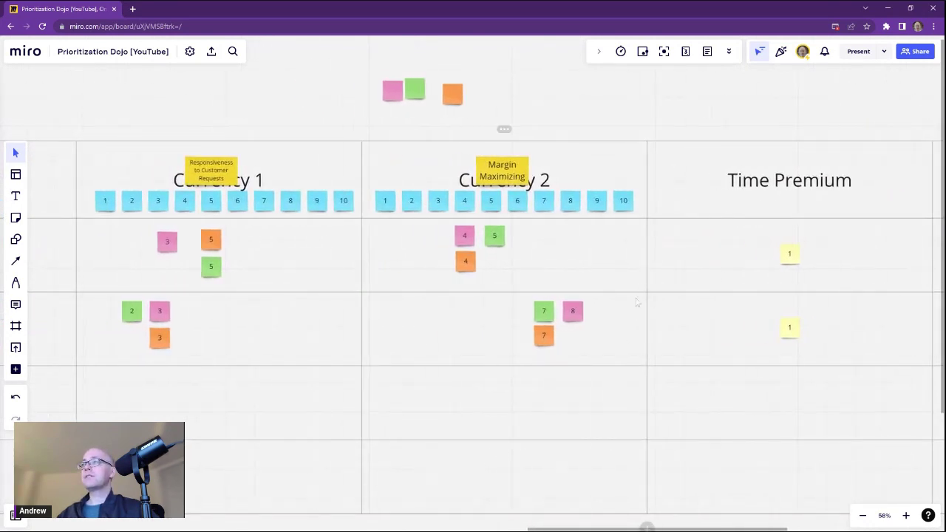
- Duplicate the 11.25 note into the second feature's WSJF cell and set the copy's value to 25
drag(730, 339, 187, 333)
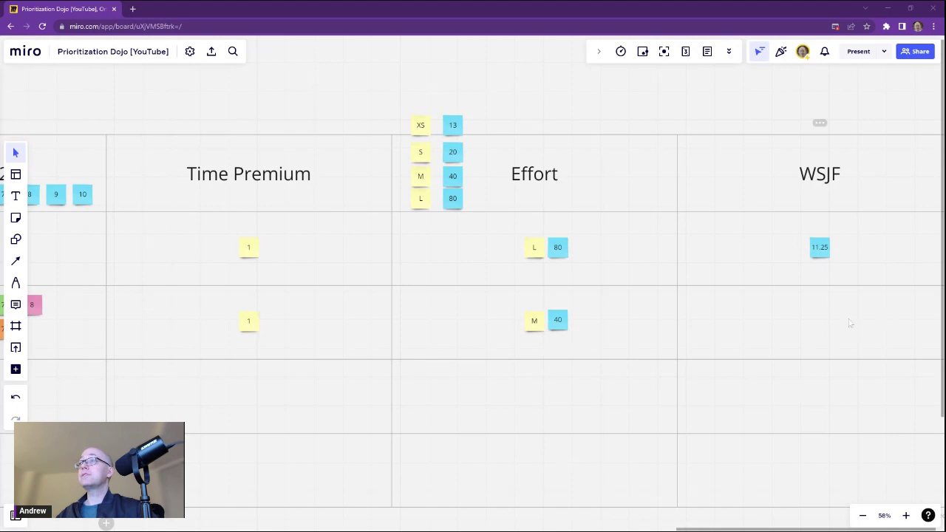
drag(870, 319, 557, 316)
click(505, 249)
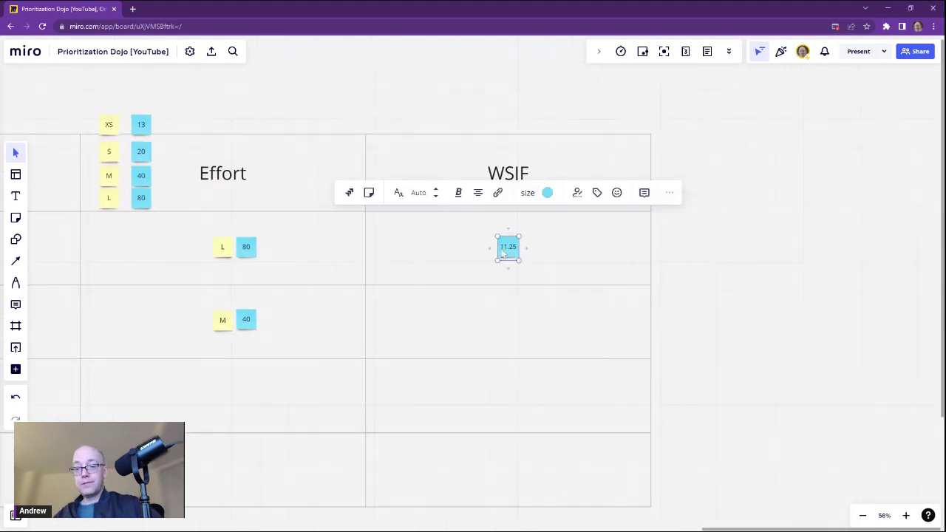
drag(503, 253, 509, 325)
double_click(508, 320)
text(25)
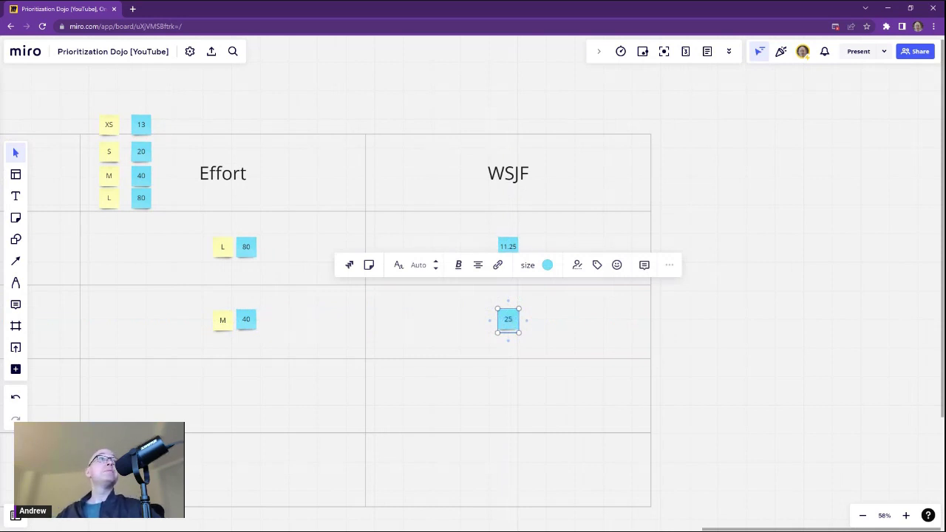
click(764, 324)
scroll(464, 296, up, 1)
scroll(390, 310, down, 1)
scroll(266, 305, left, 2)
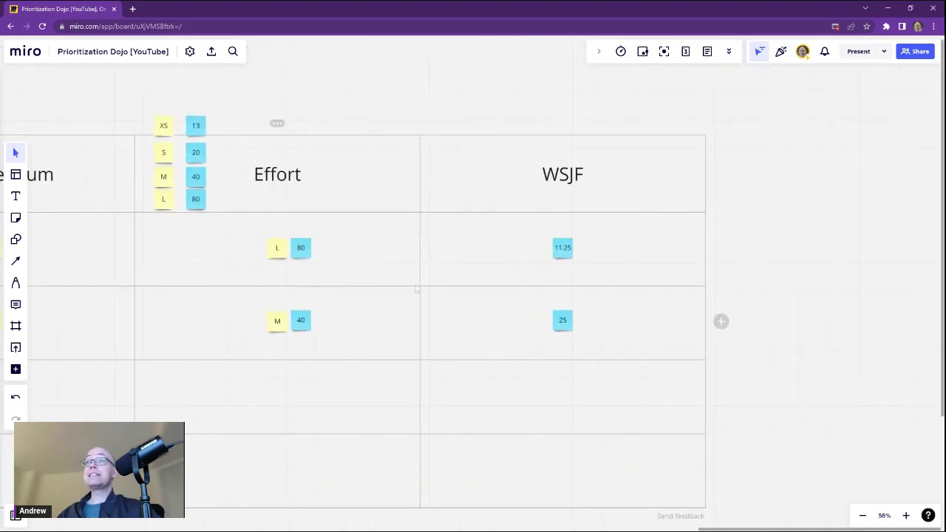
click(560, 322)
click(801, 334)
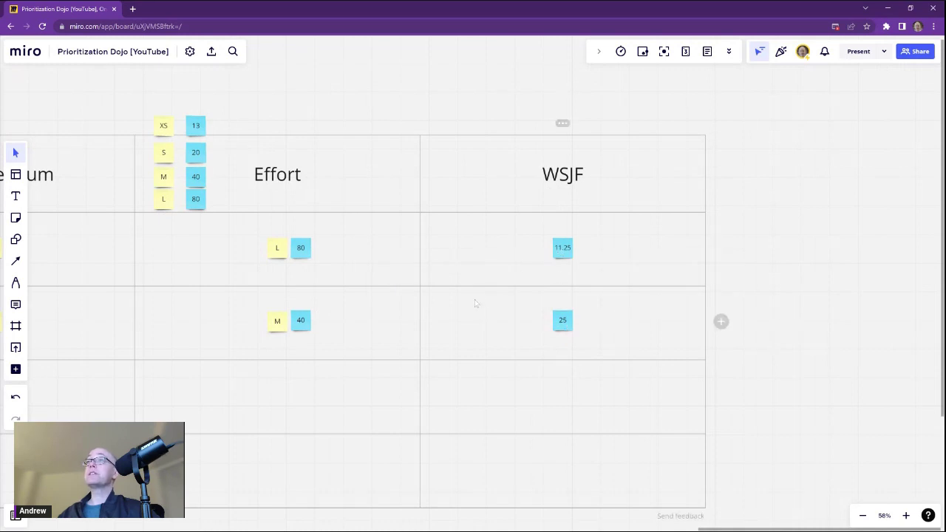
- Review the Feature Evaluation table alongside the Currency 1 and Currency 2 definitions and their measurable objectives
scroll(198, 295, left, 15)
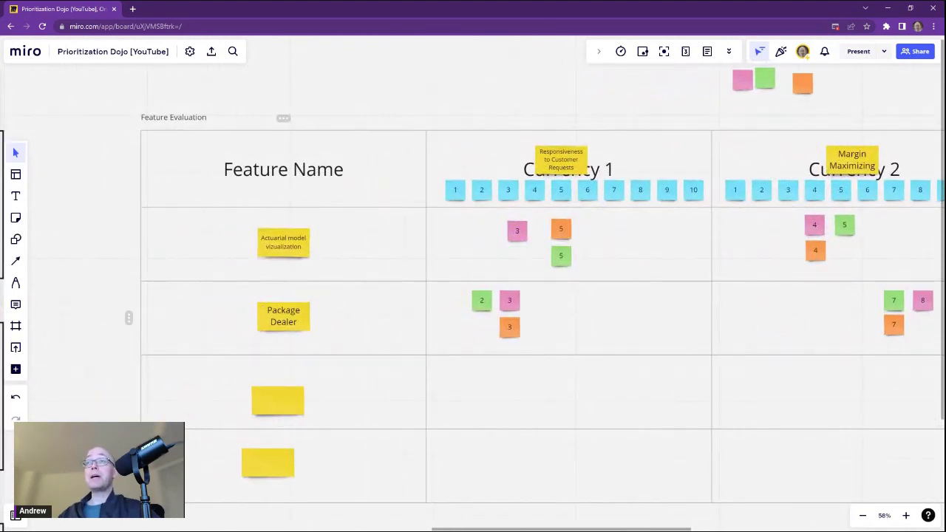
scroll(319, 333, down, 5)
drag(443, 386, 410, 336)
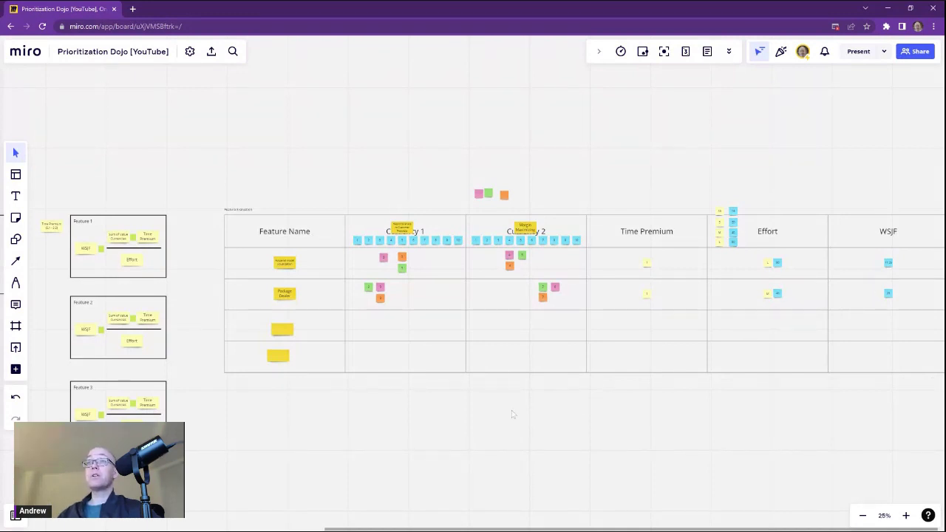
drag(438, 432, 741, 378)
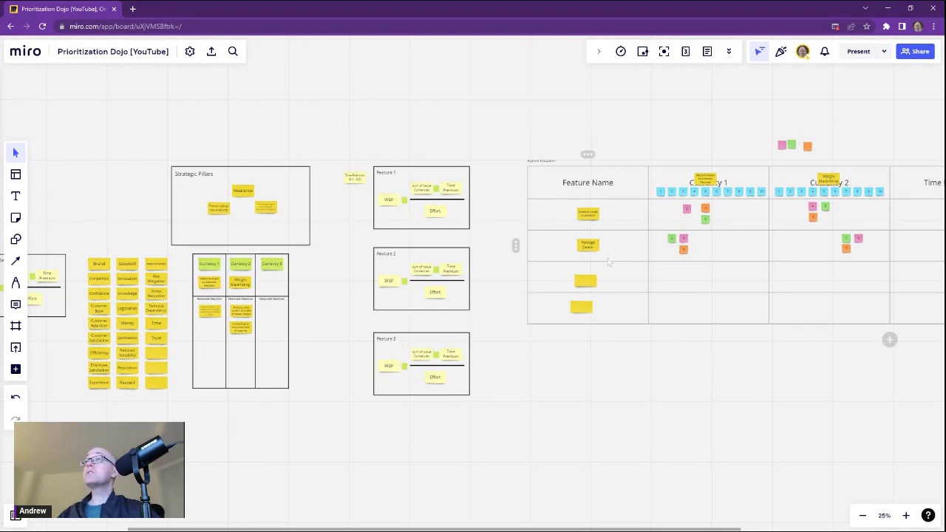
scroll(592, 251, up, 4)
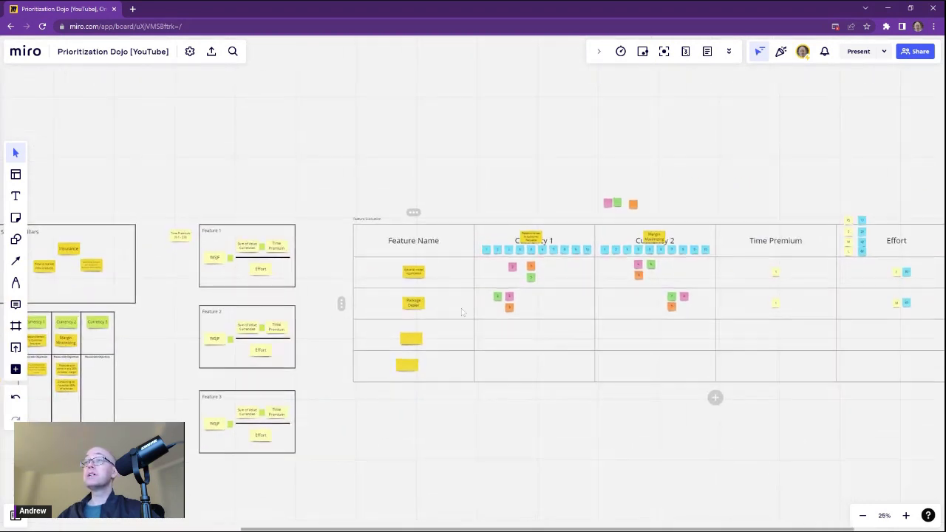
scroll(225, 346, left, 10)
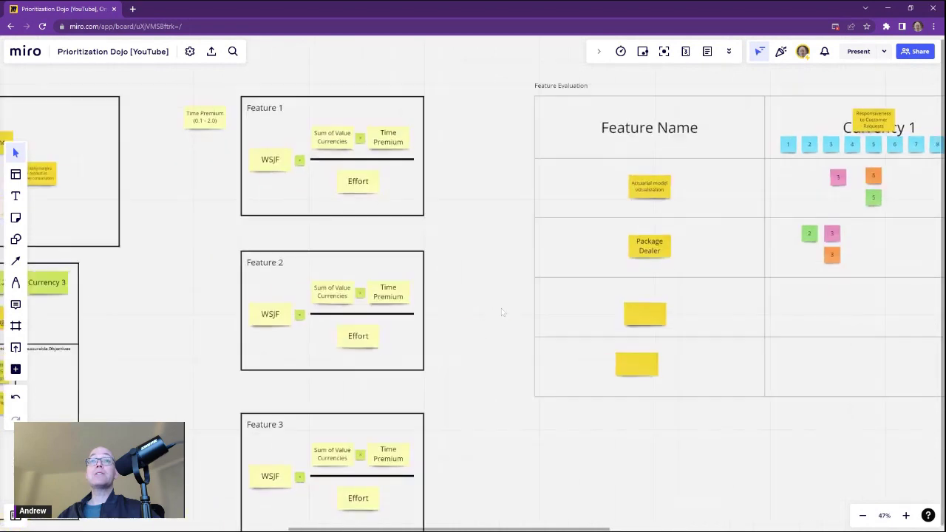
scroll(236, 350, up, 2)
scroll(238, 352, up, 4)
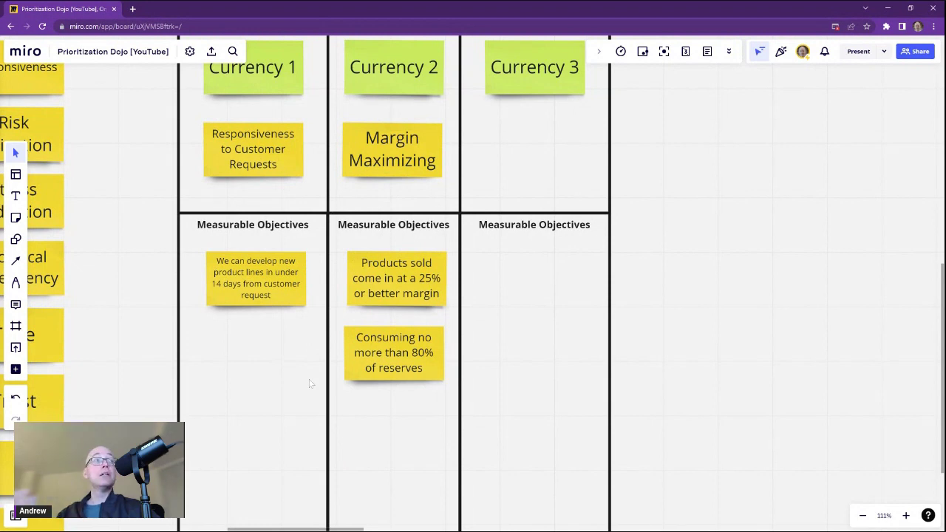
- Re-examine the two named features' currency and time premium scores in the Feature Evaluation table
scroll(311, 384, down, 6)
drag(493, 300, 183, 291)
scroll(182, 290, right, 3)
scroll(308, 291, up, 5)
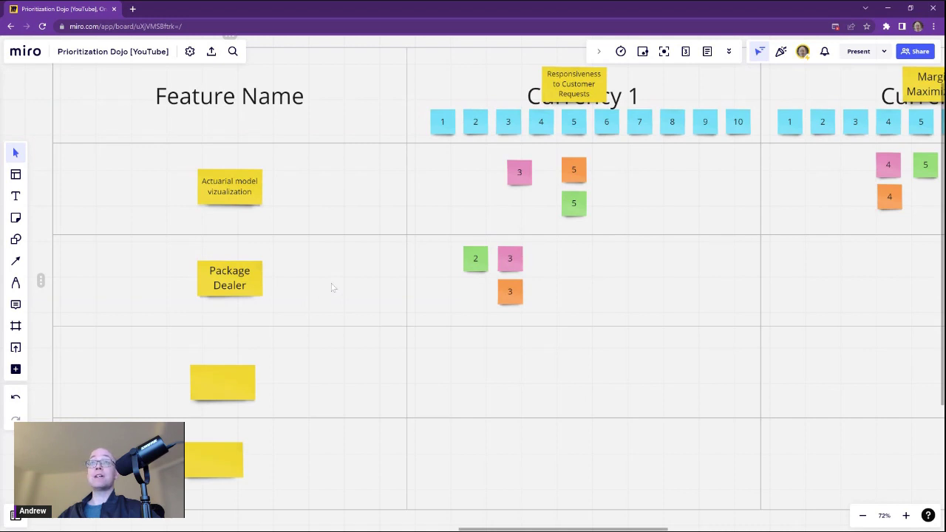
scroll(332, 288, down, 5)
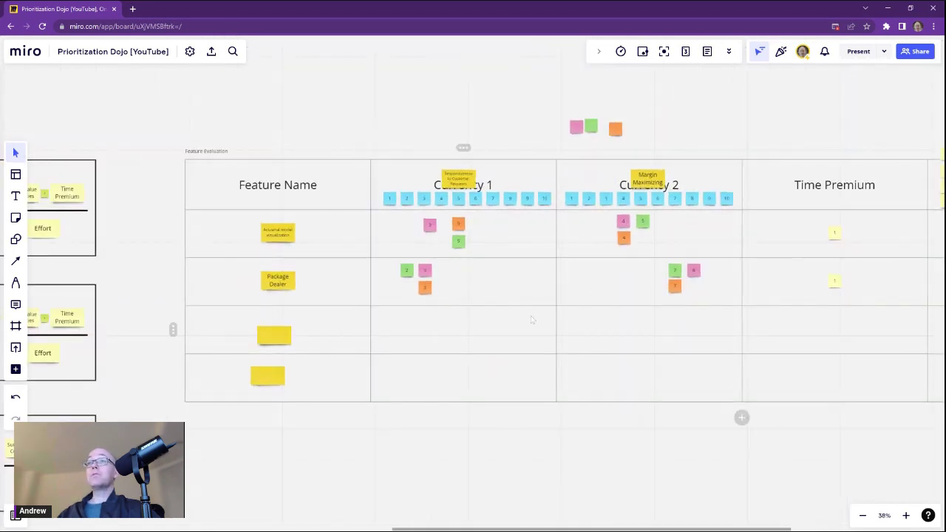
scroll(510, 314, right, 2)
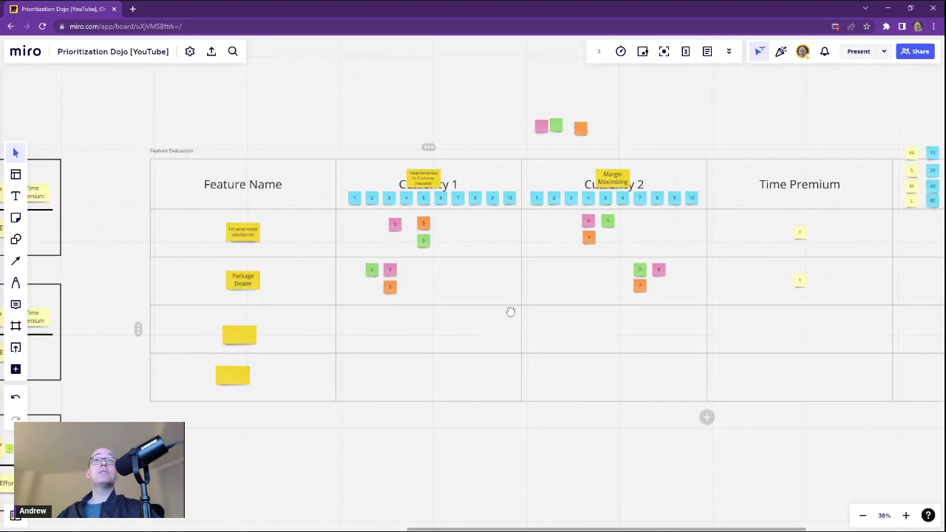